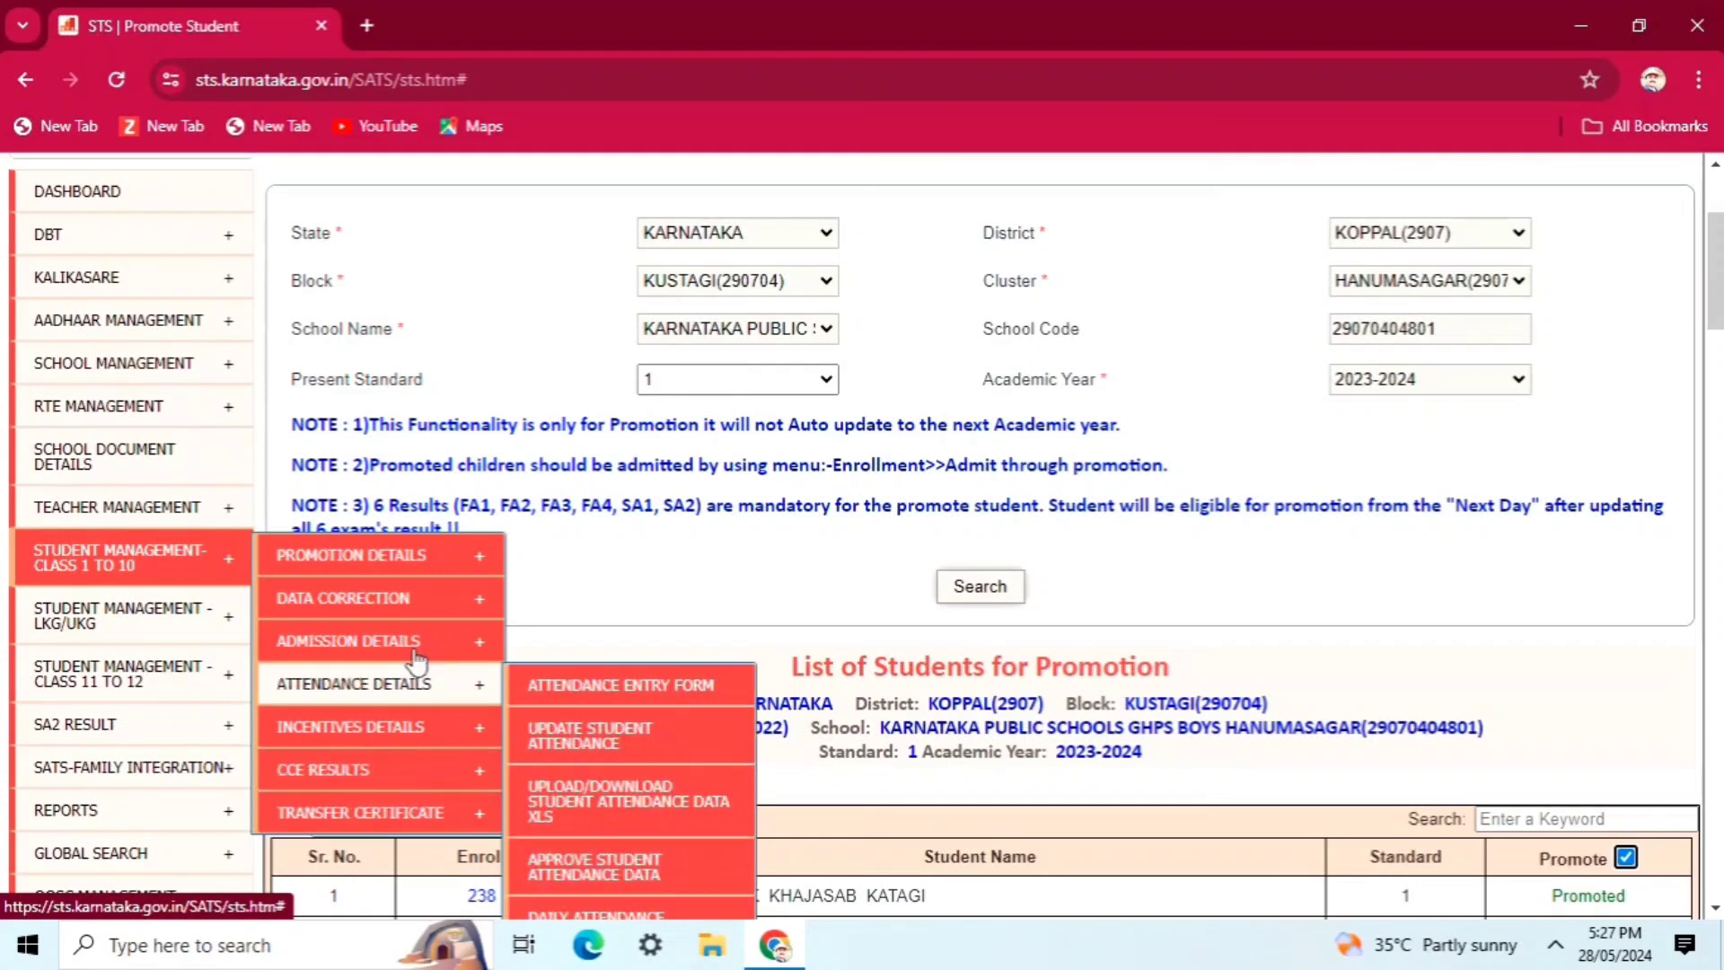
Open the admission through promotion function for students of classes 1 to 10.
mouse_move(415, 647)
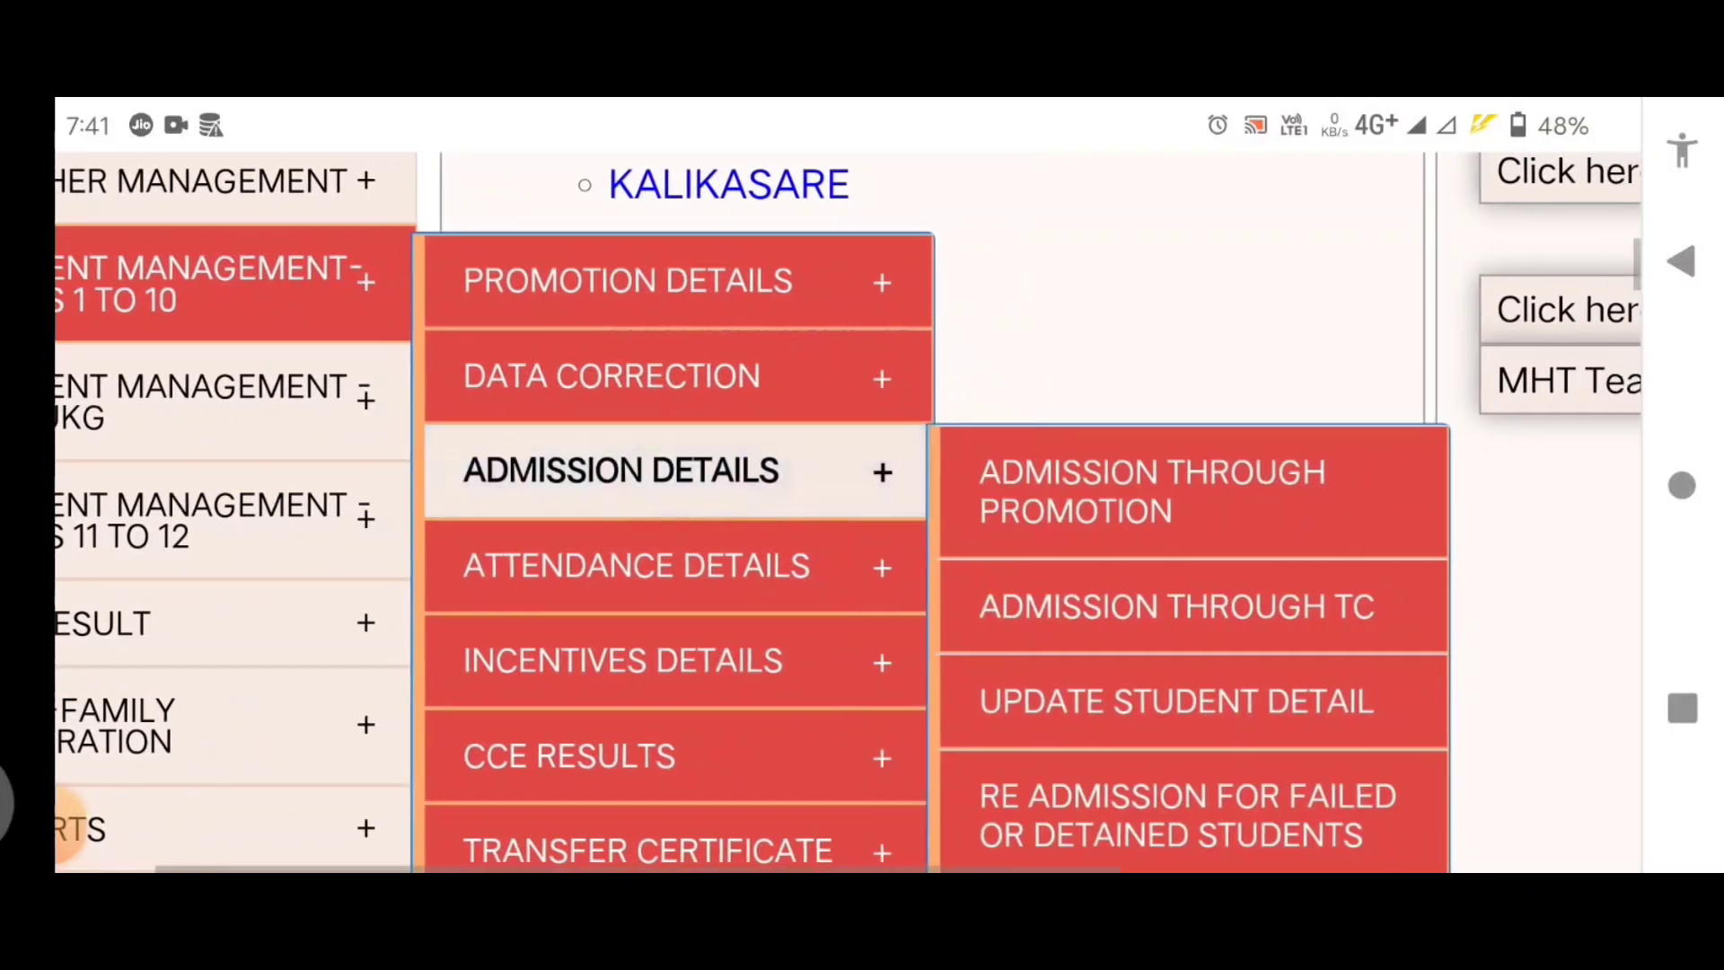
click(957, 492)
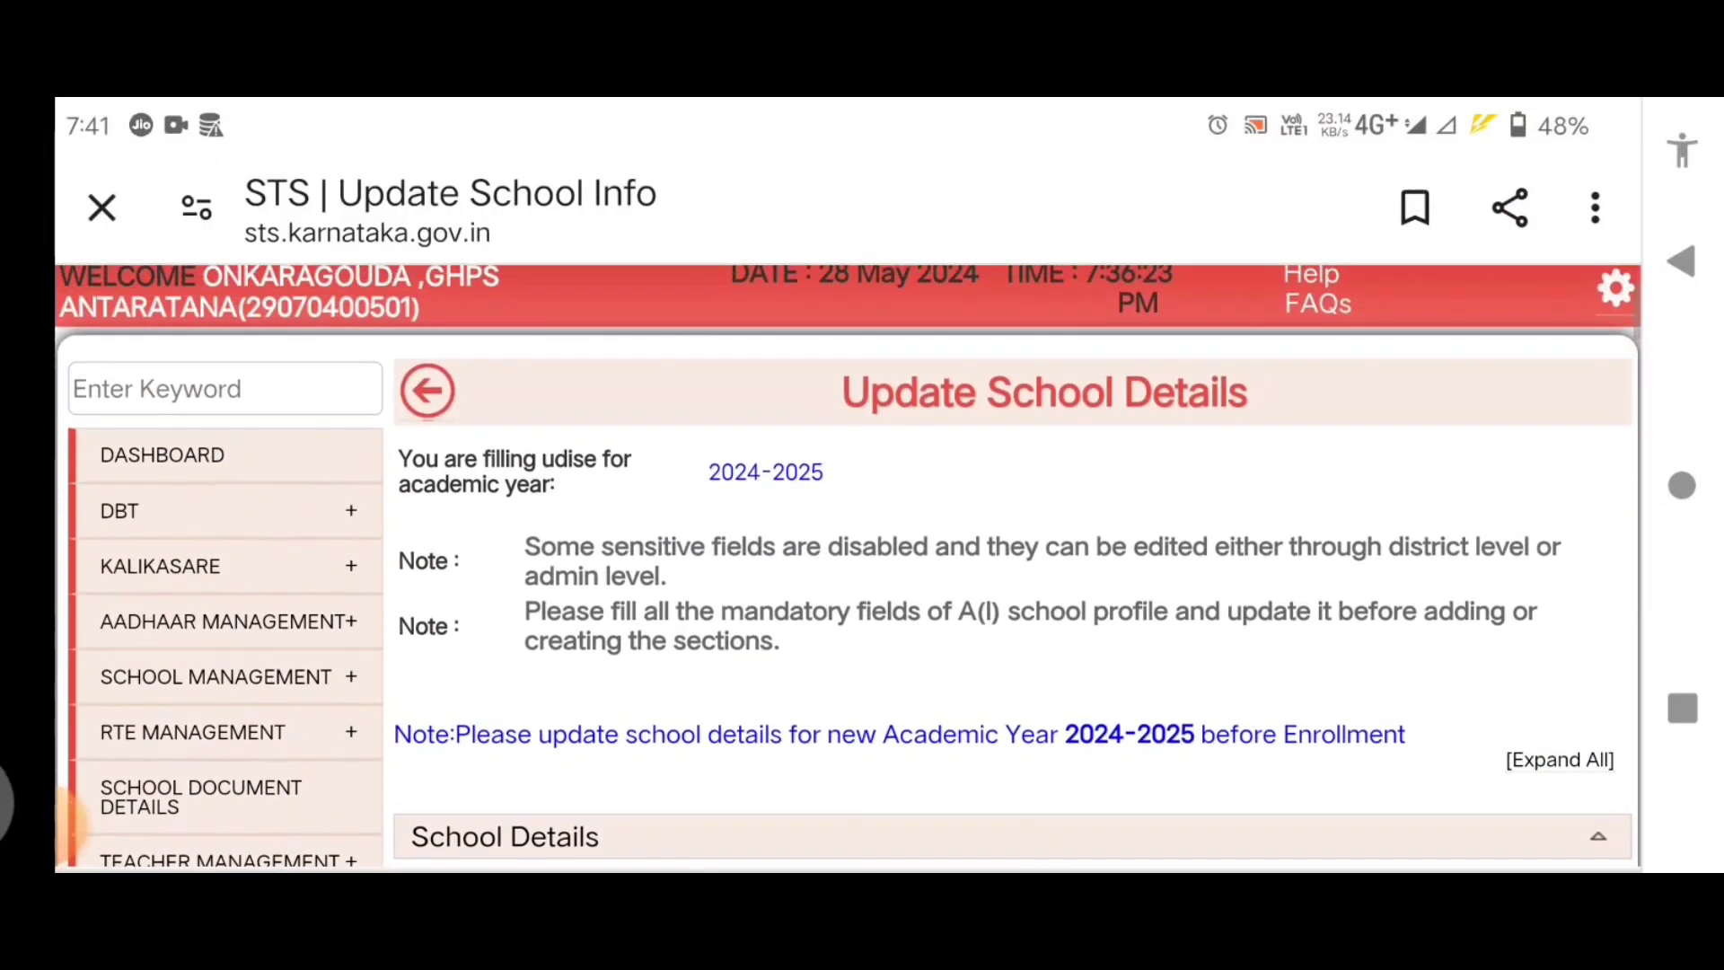
scroll(987, 566, up, 3)
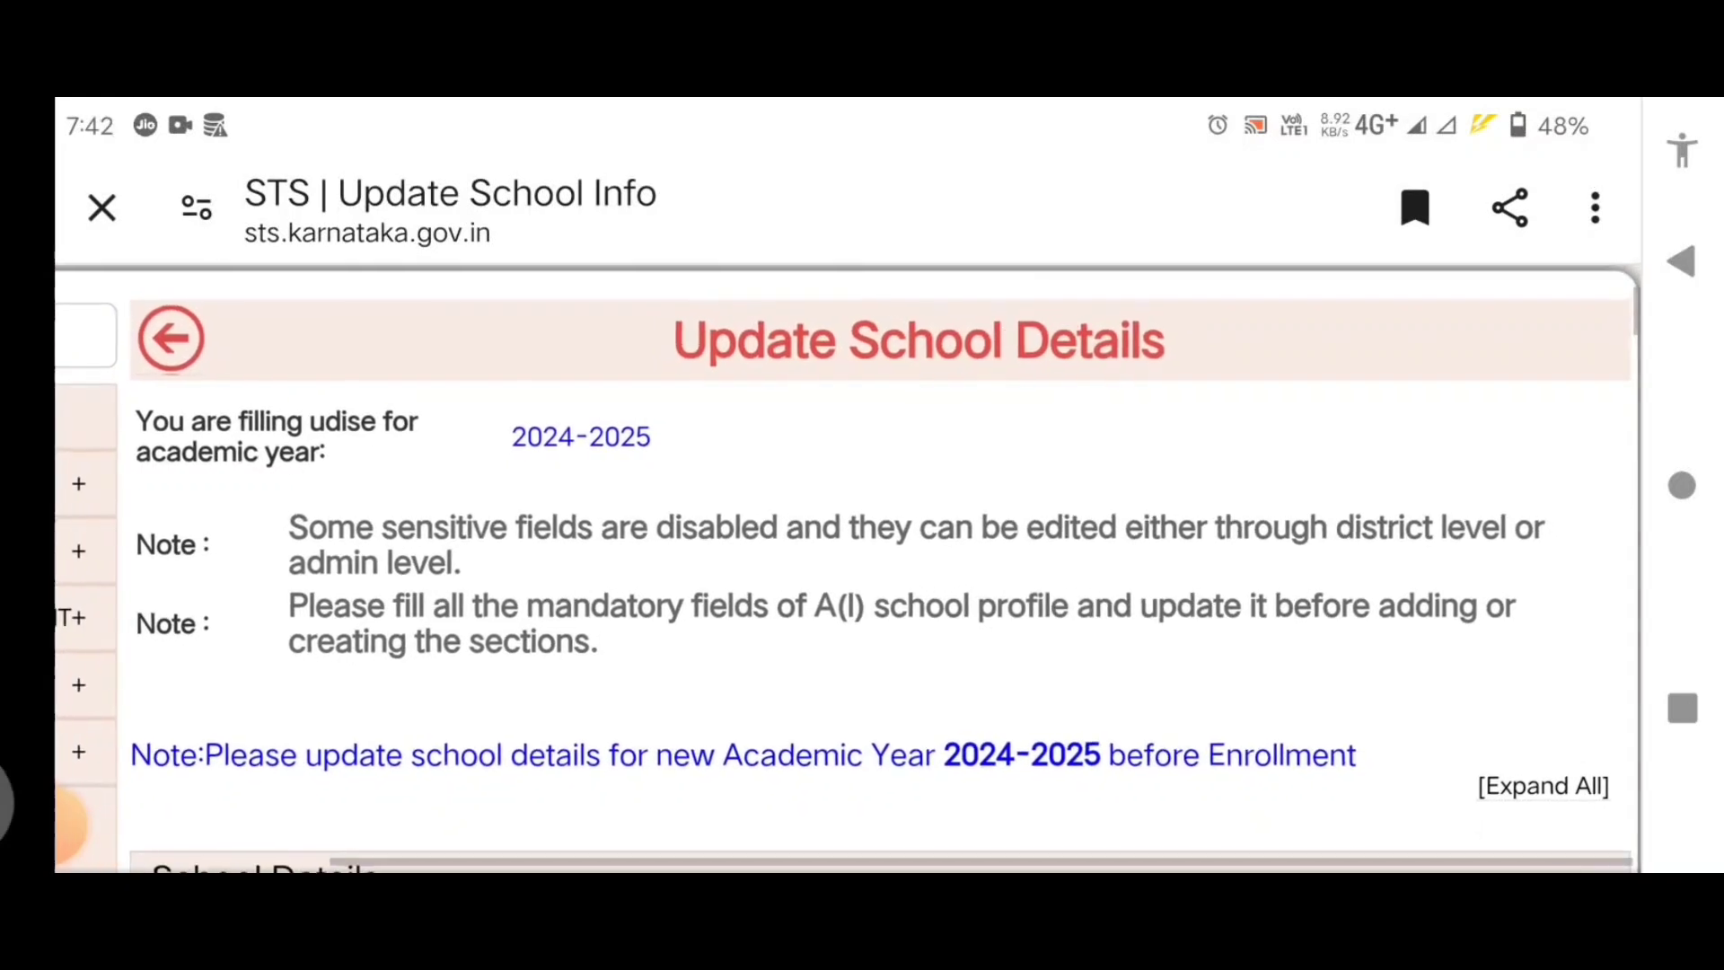
Review the School Details section of the school update form, from school code and location to contact information.
scroll(862, 512, down, 5)
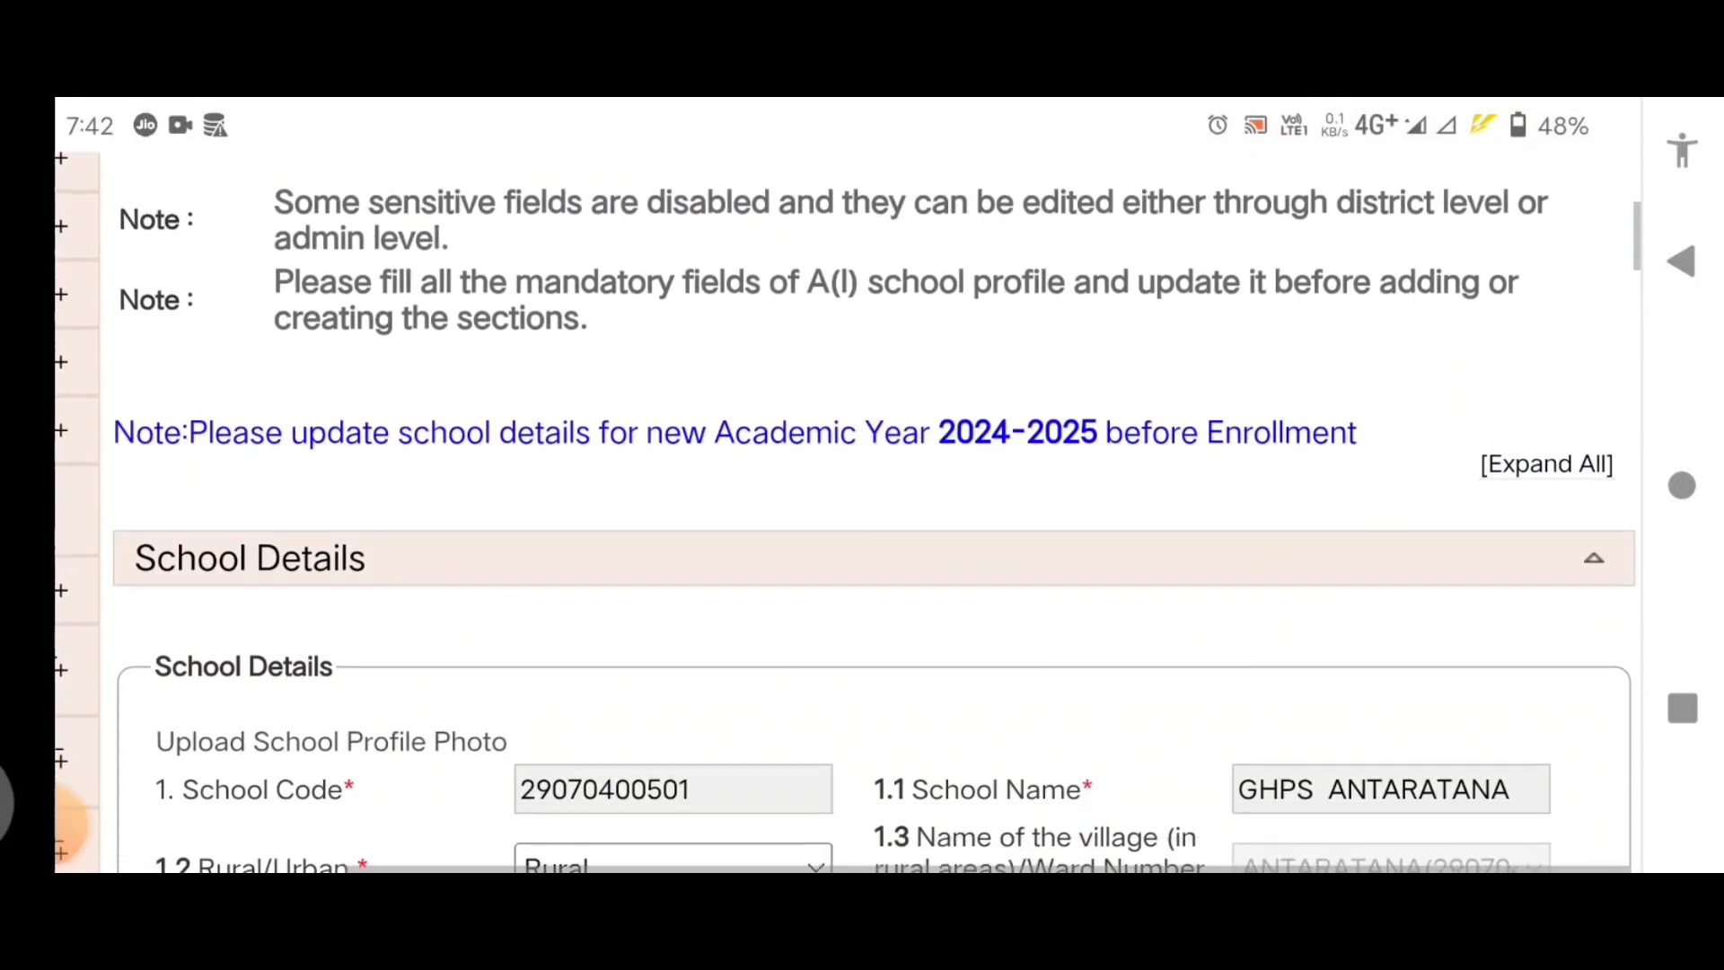
scroll(862, 512, down, 3)
scroll(862, 512, down, 4)
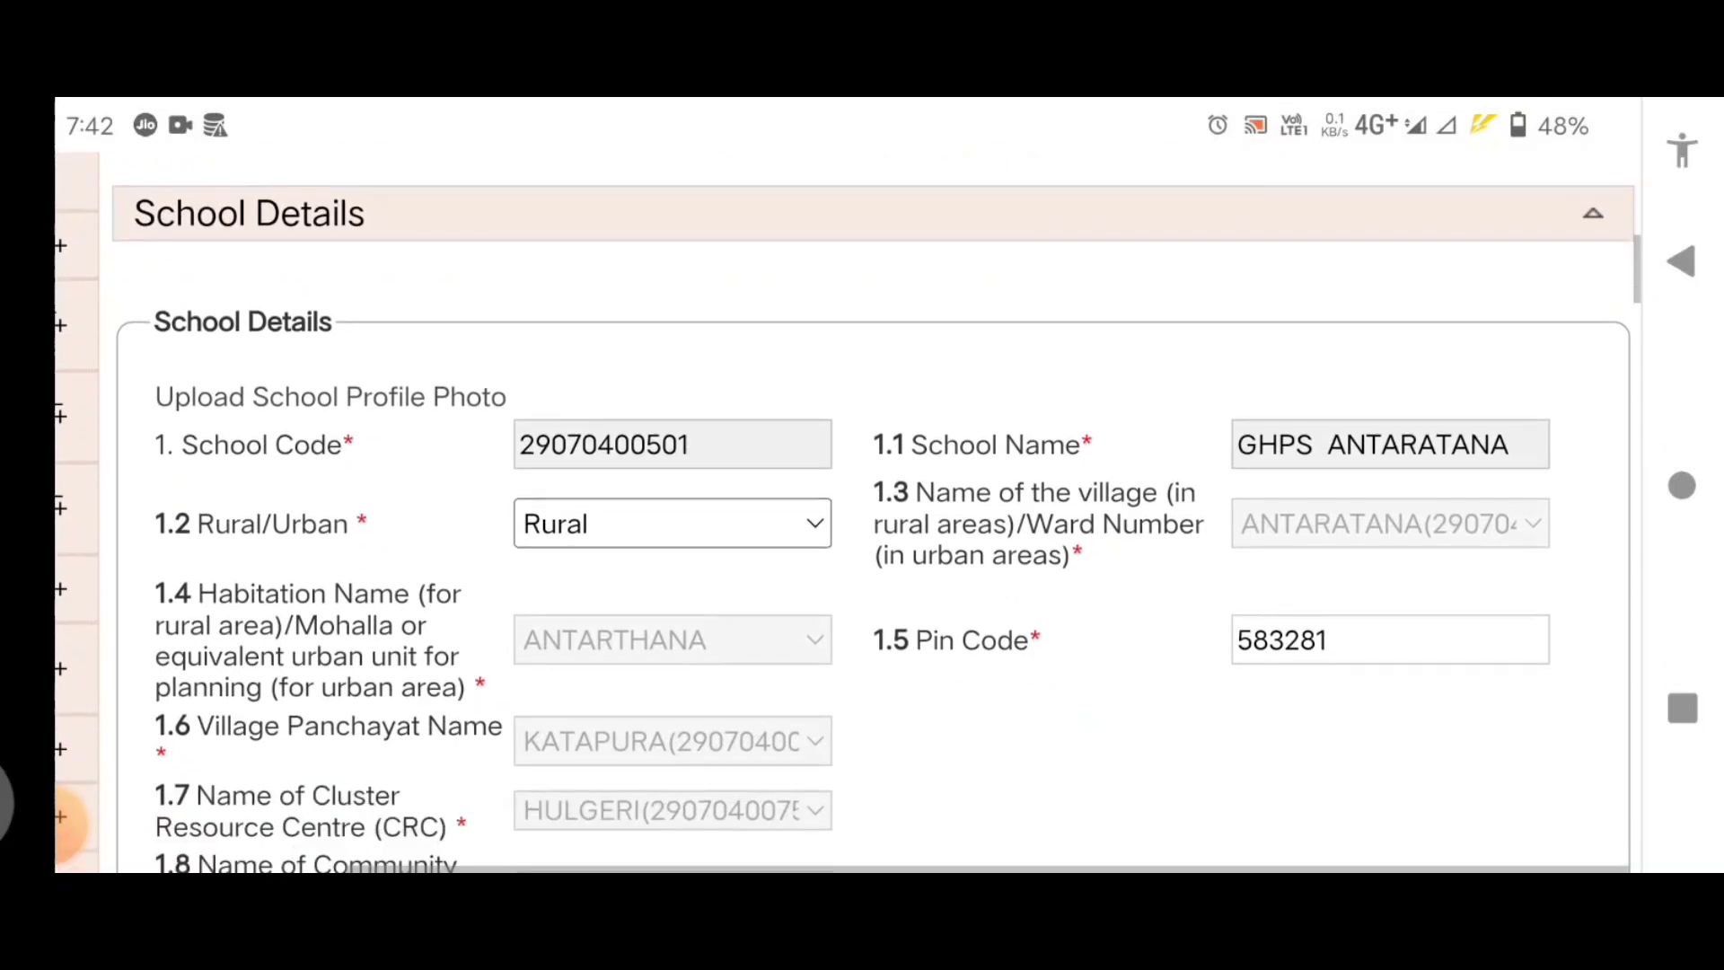
scroll(862, 512, down, 3)
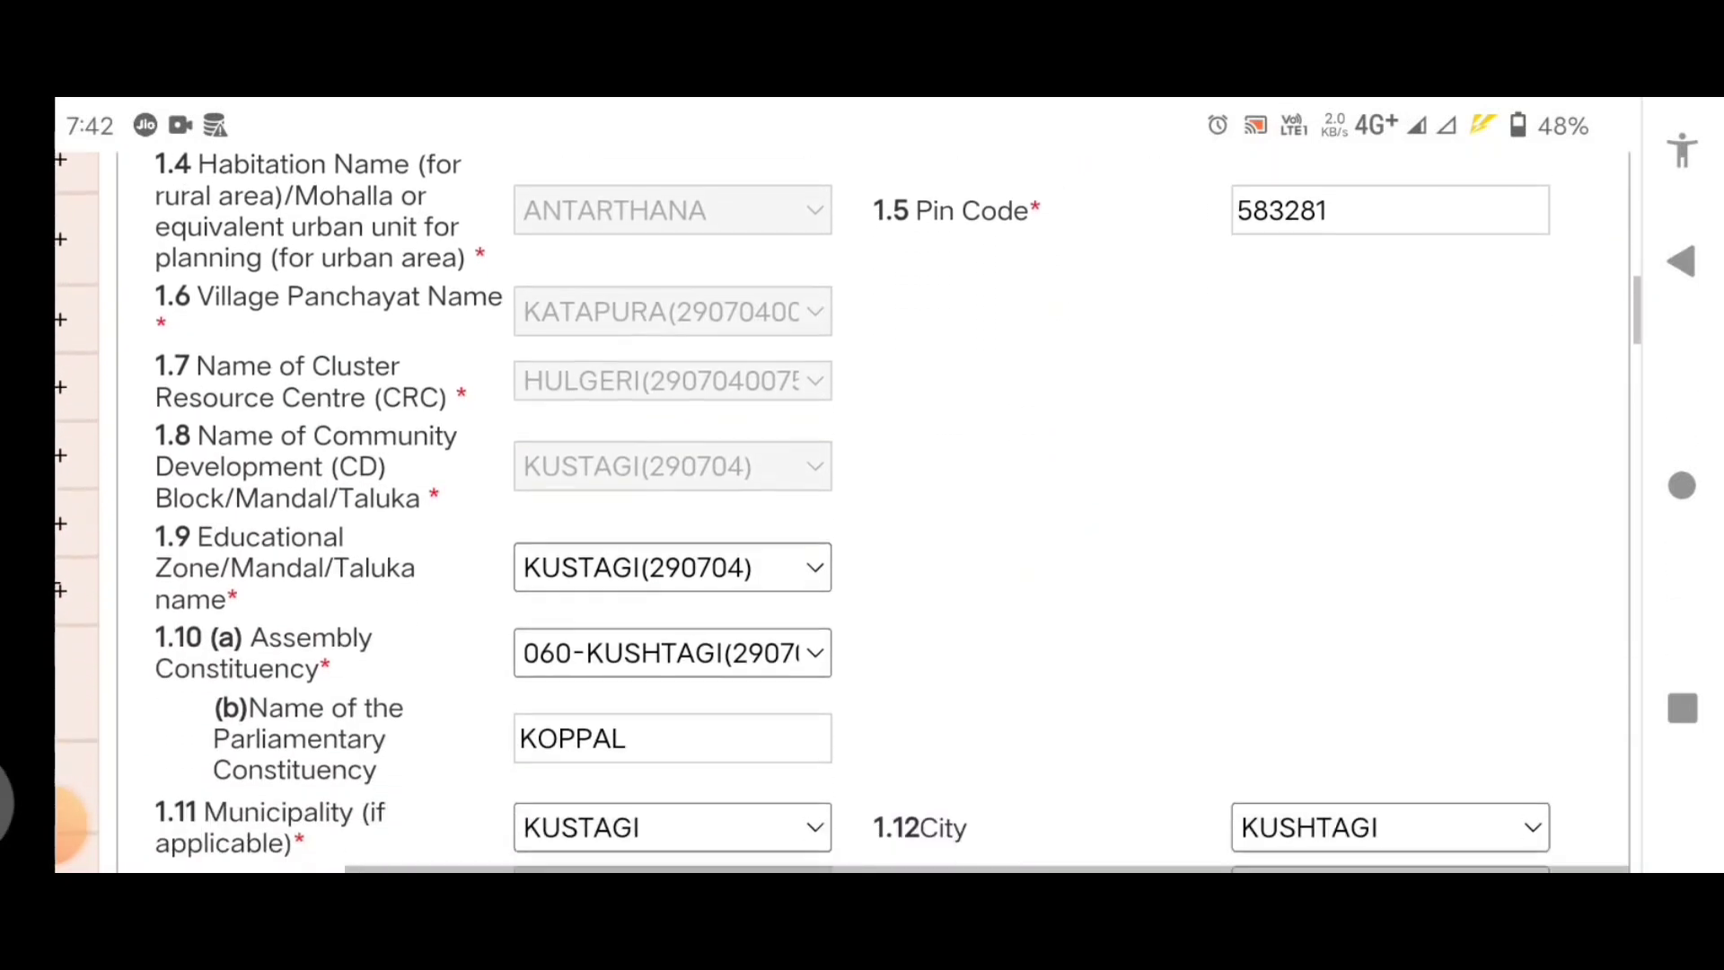
scroll(862, 512, down, 2)
scroll(863, 512, down, 1)
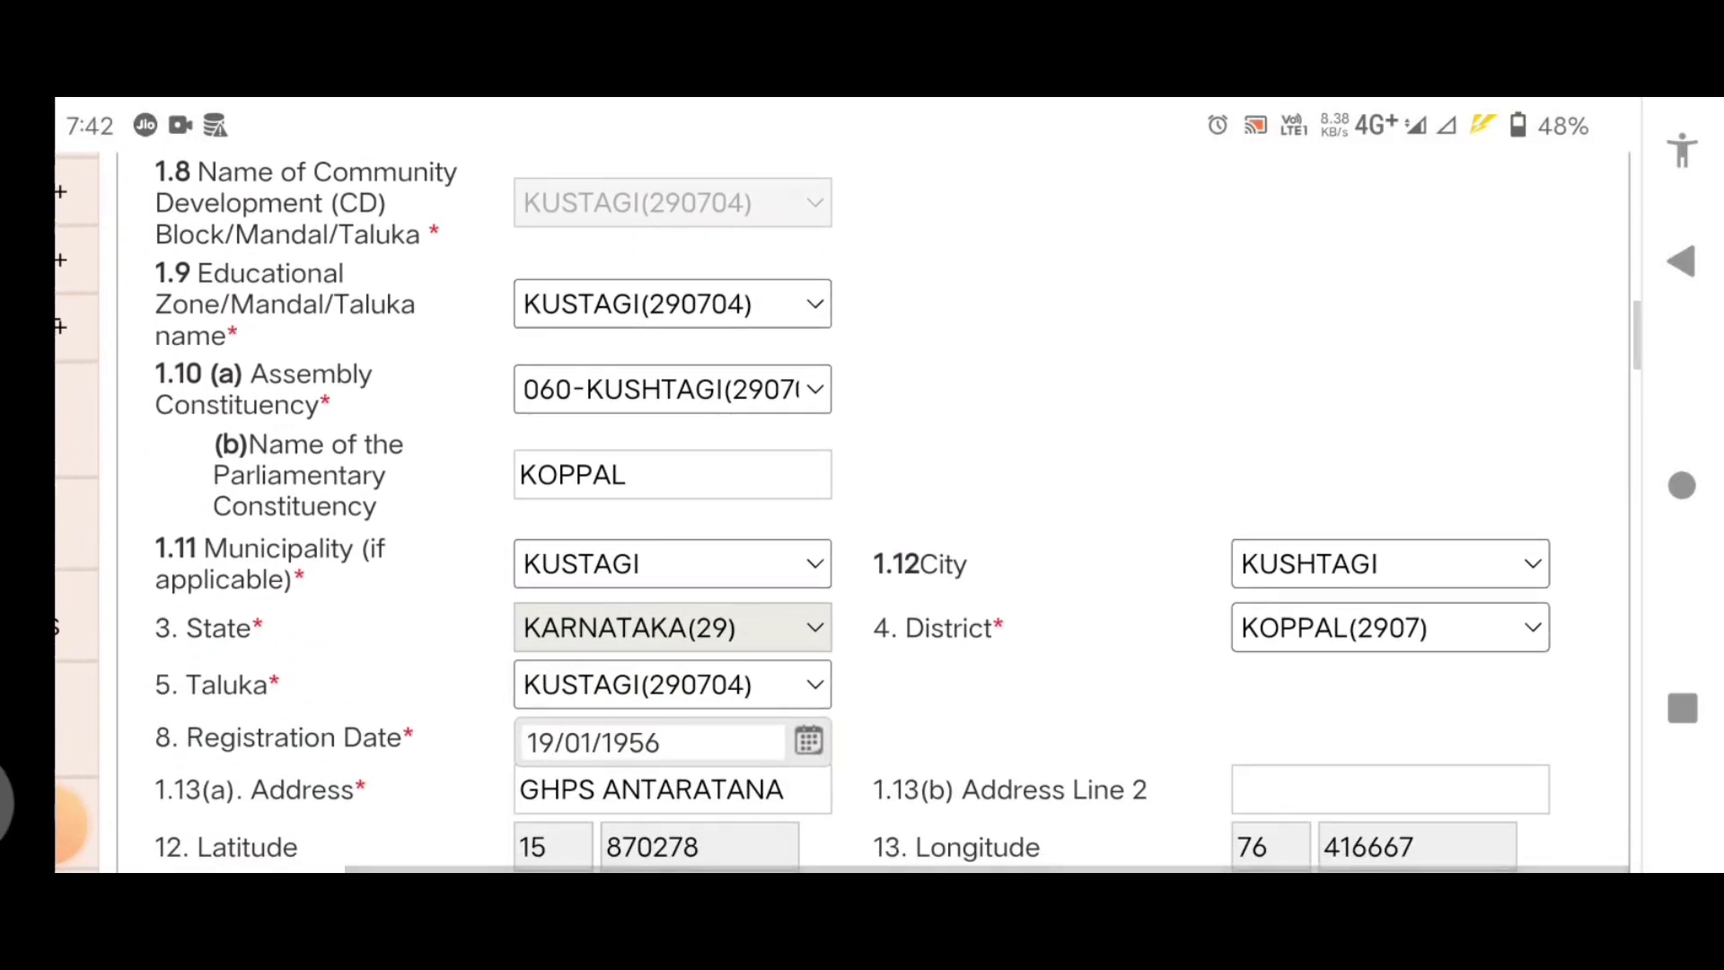
scroll(862, 512, down, 3)
scroll(862, 512, down, 1)
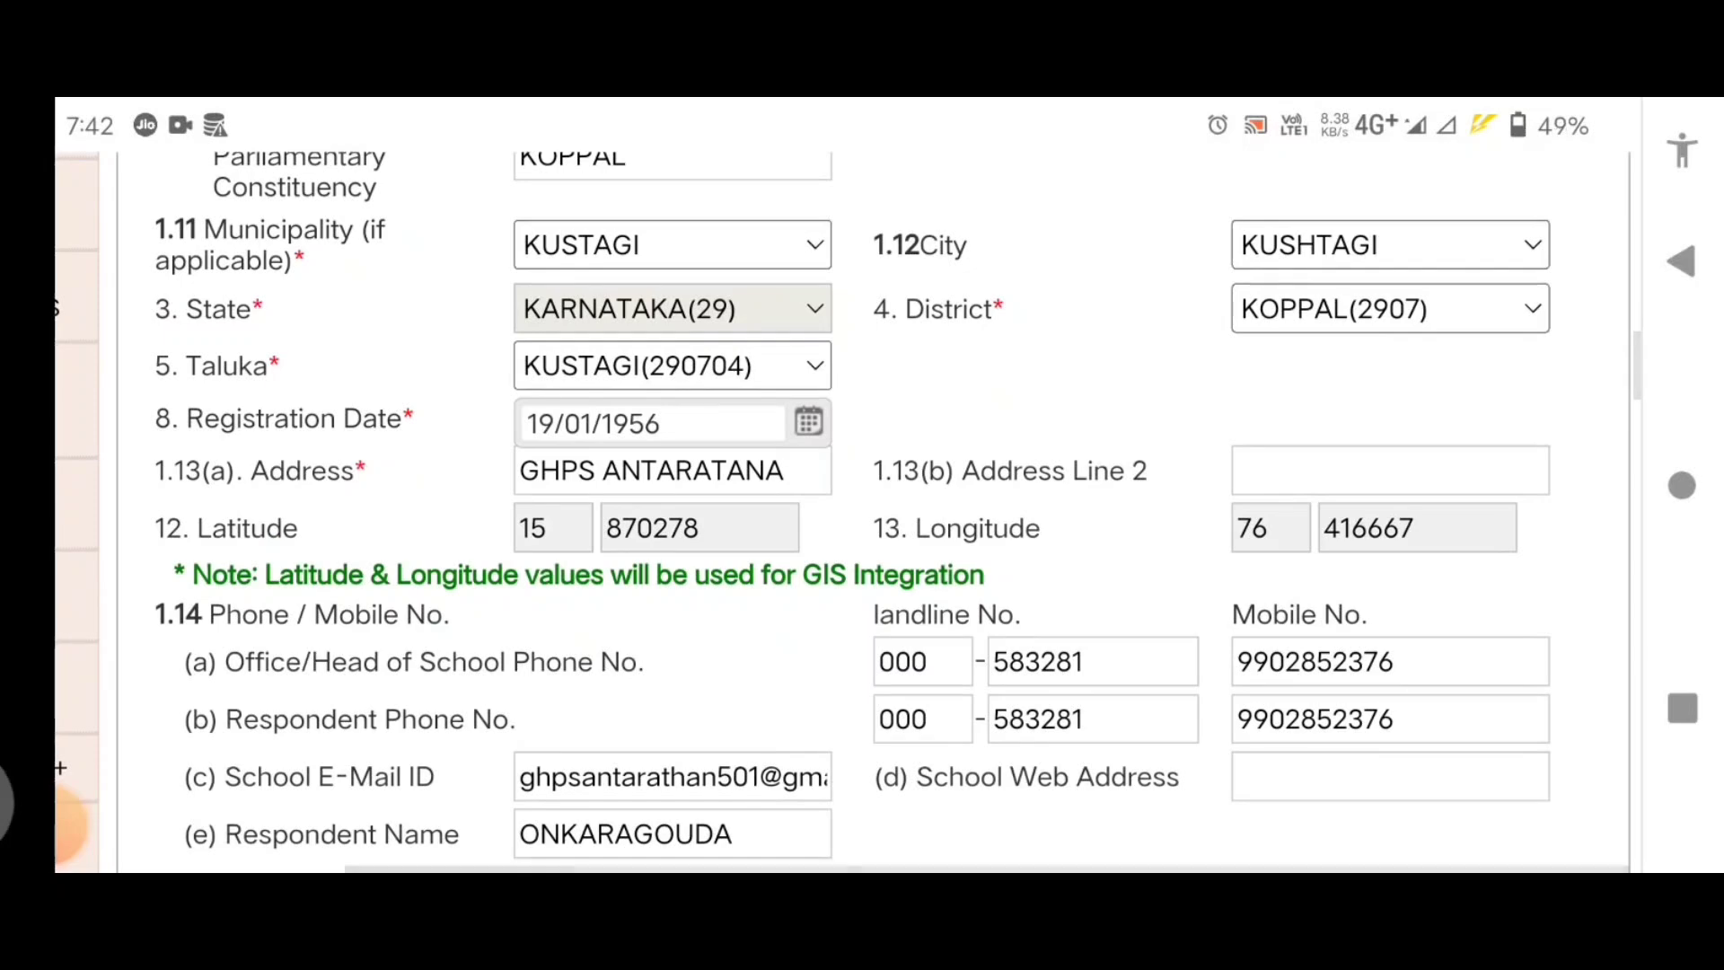
scroll(862, 512, down, 2)
scroll(862, 511, down, 1)
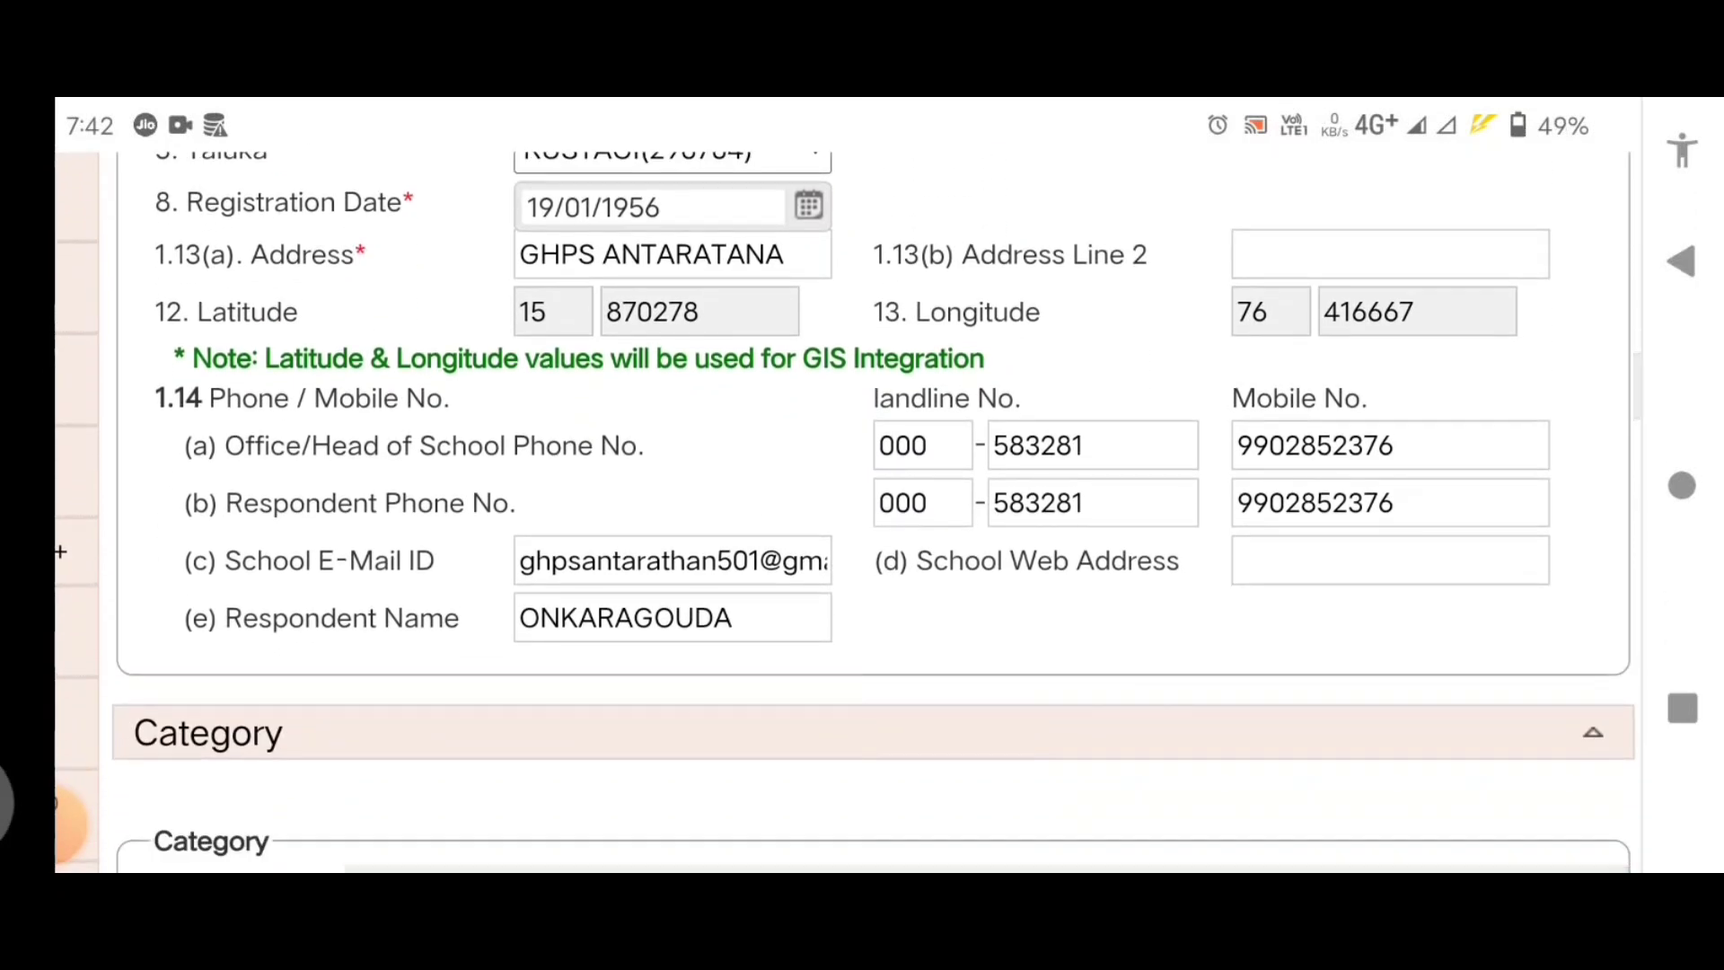
Review the Category section, covering class range, school type, sections per class, establishment years and boarding facilities.
scroll(863, 512, down, 4)
scroll(862, 512, down, 2)
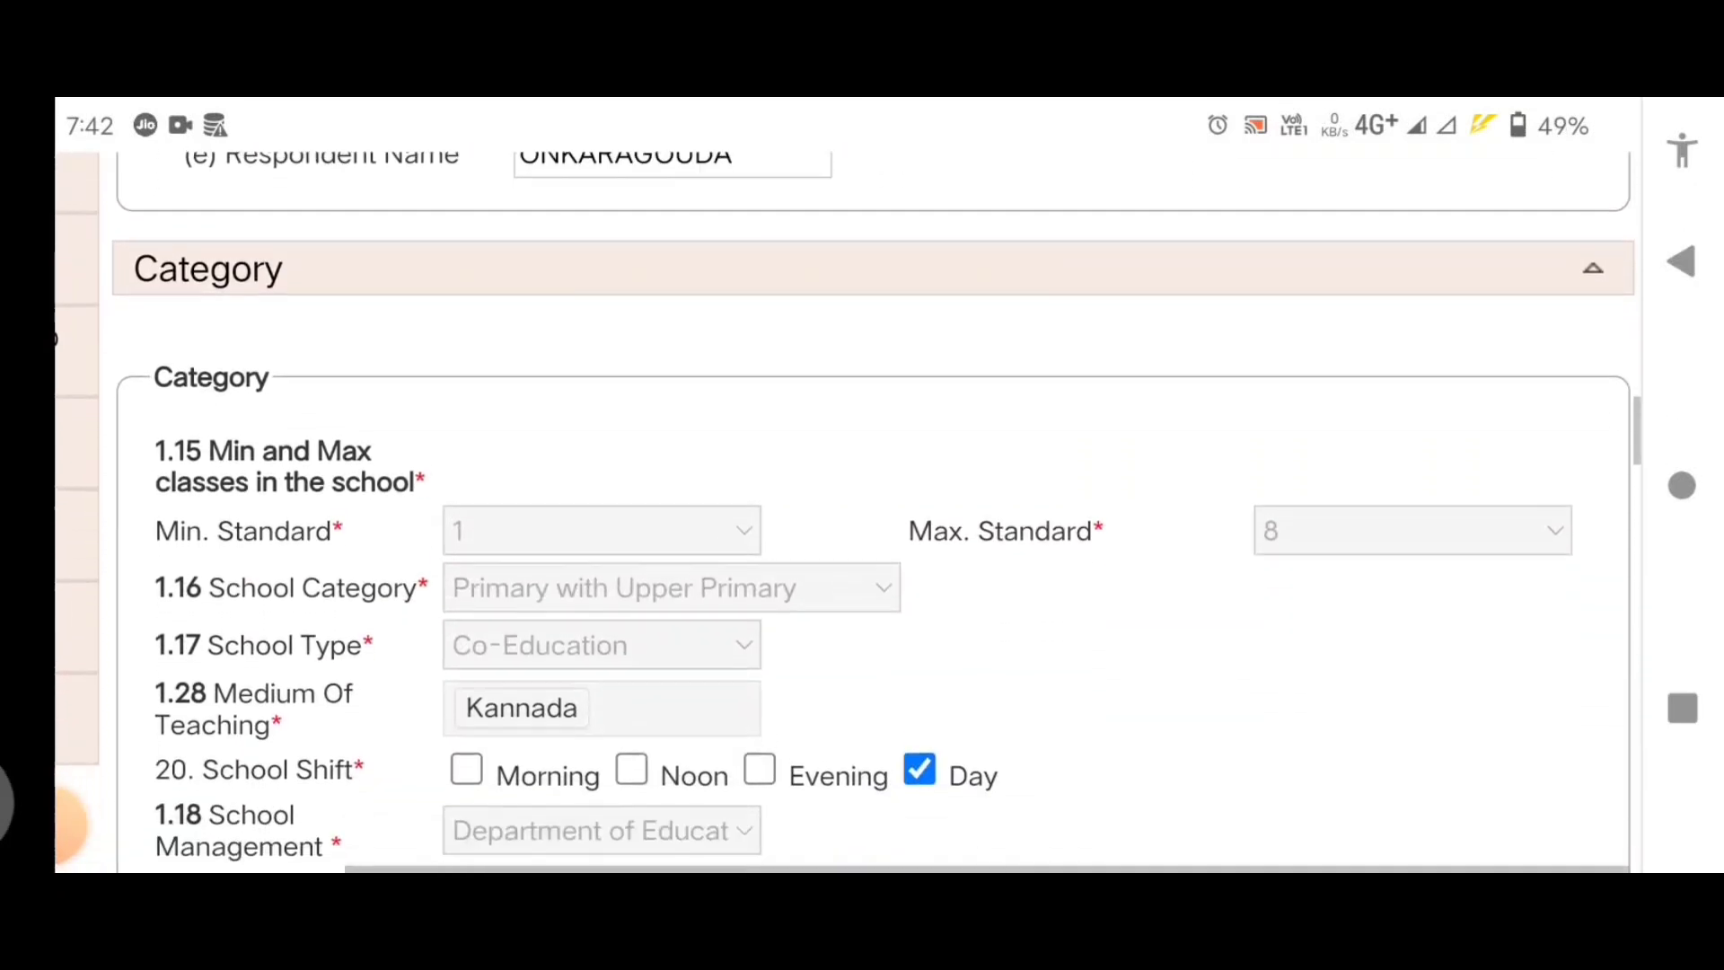
scroll(862, 512, down, 3)
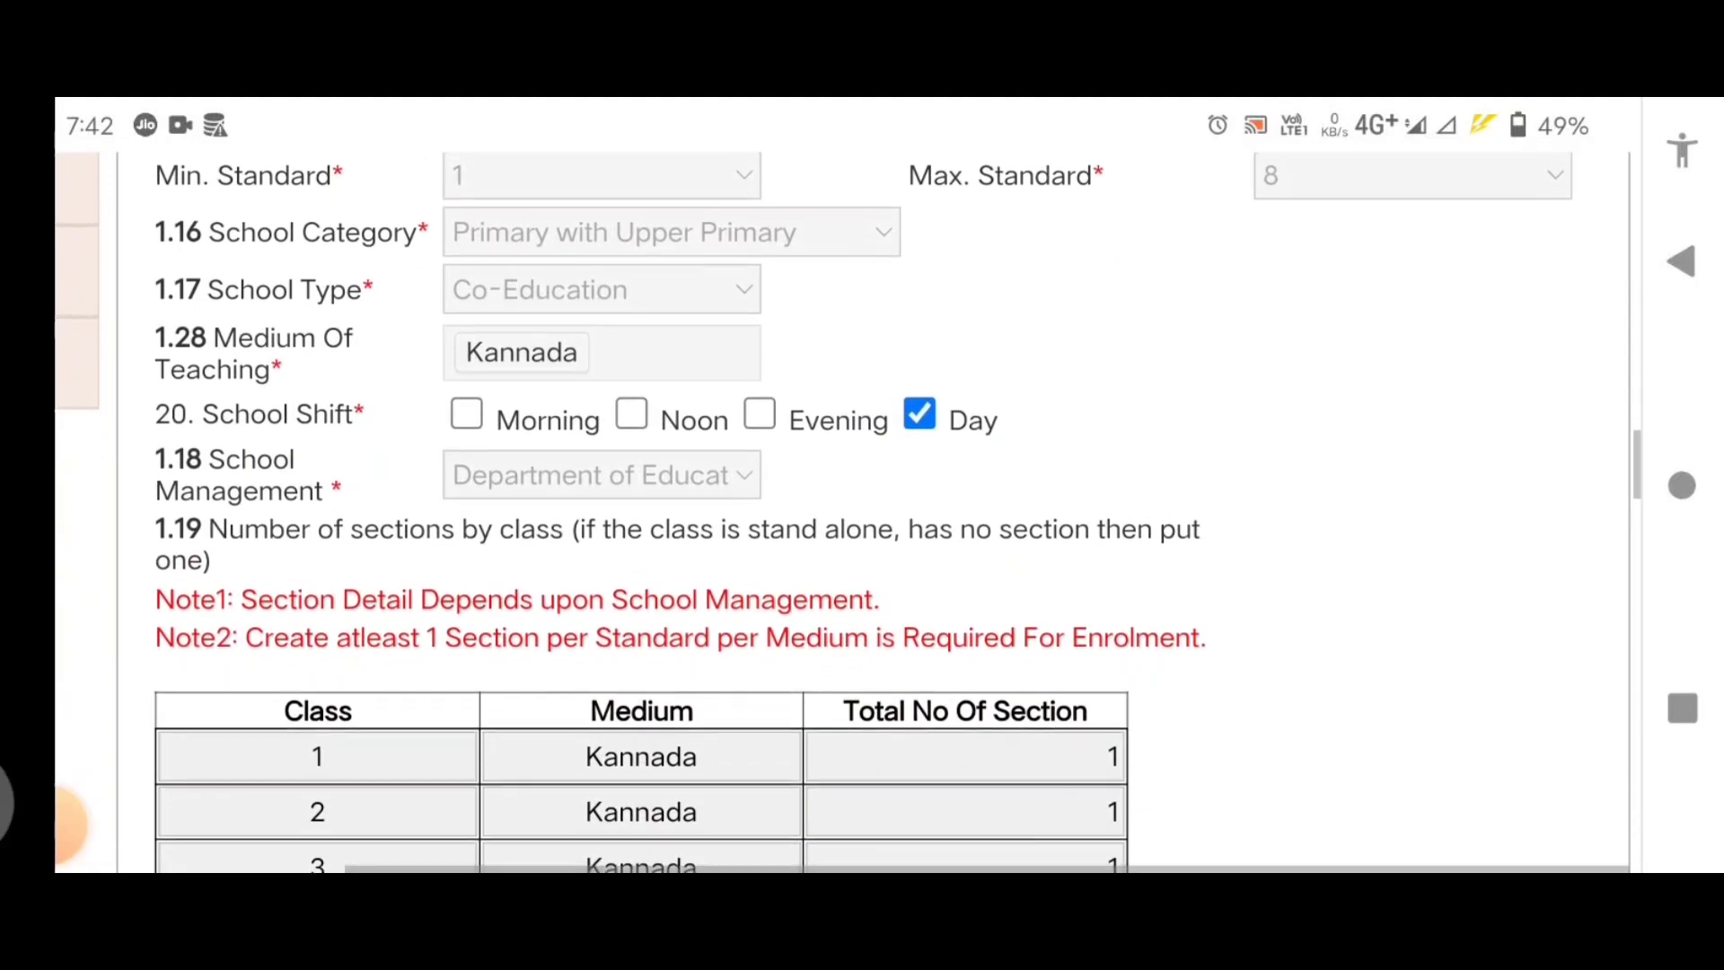
scroll(862, 512, down, 3)
scroll(862, 512, down, 2)
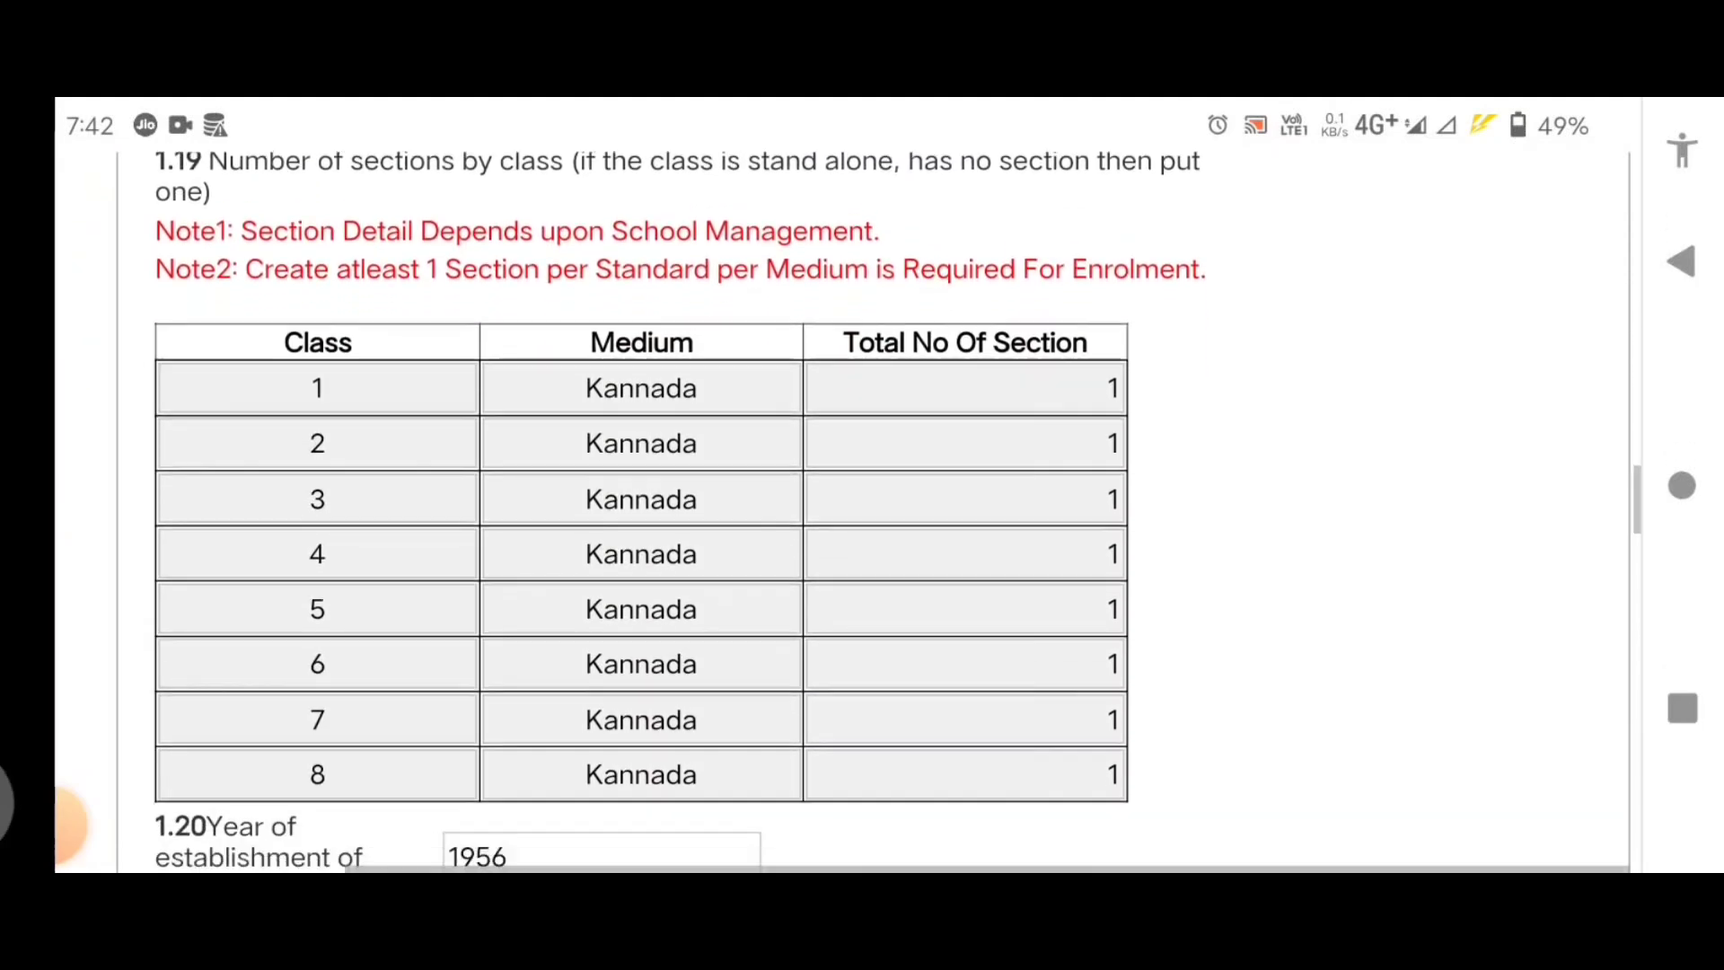
scroll(862, 512, down, 3)
scroll(862, 512, down, 5)
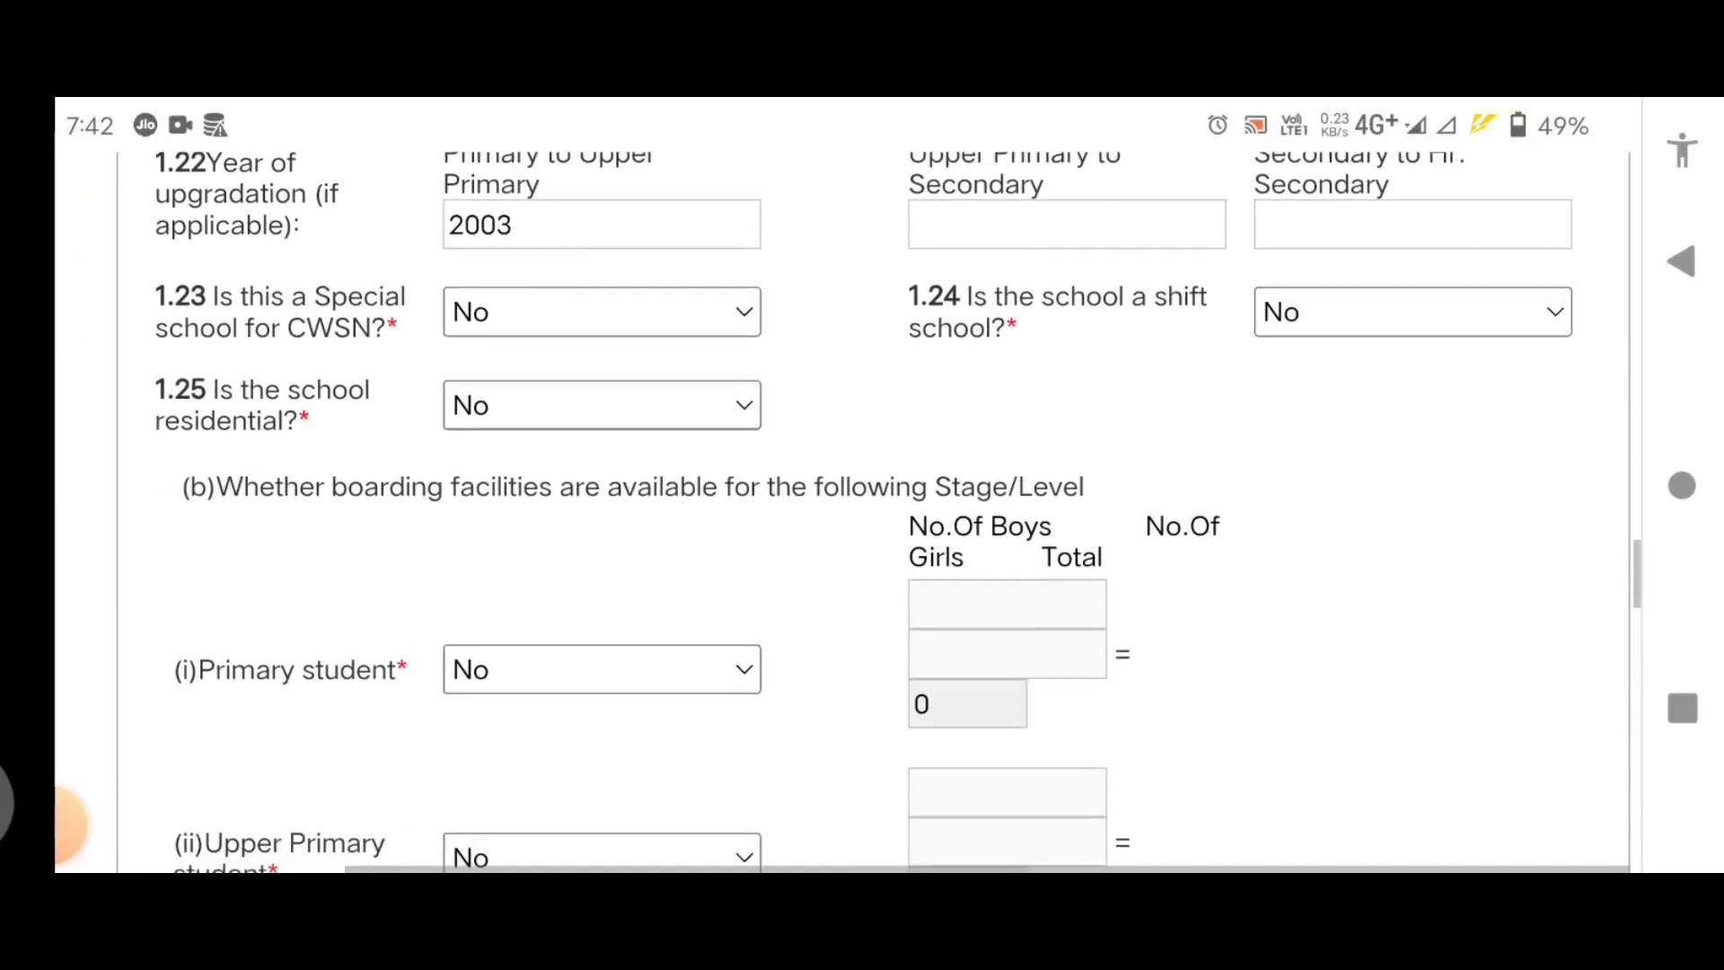
scroll(862, 512, down, 3)
scroll(862, 512, down, 8)
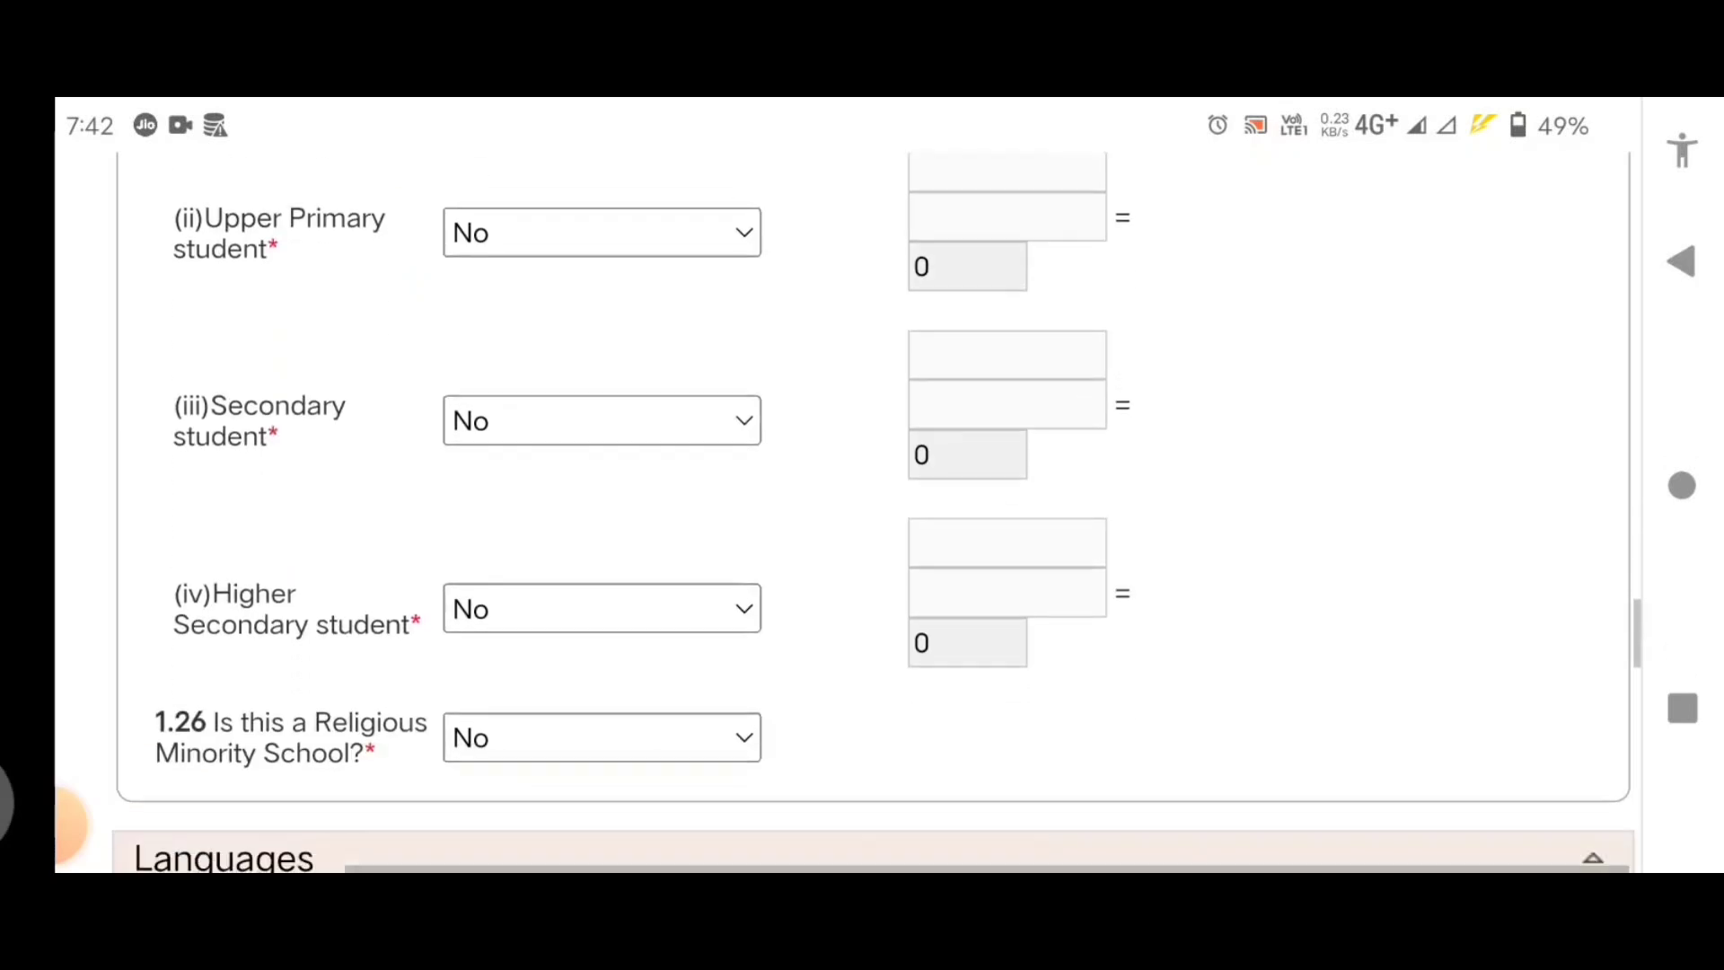
Review the Languages section, including languages taught, distances from nearby schools and road access.
scroll(862, 512, down, 3)
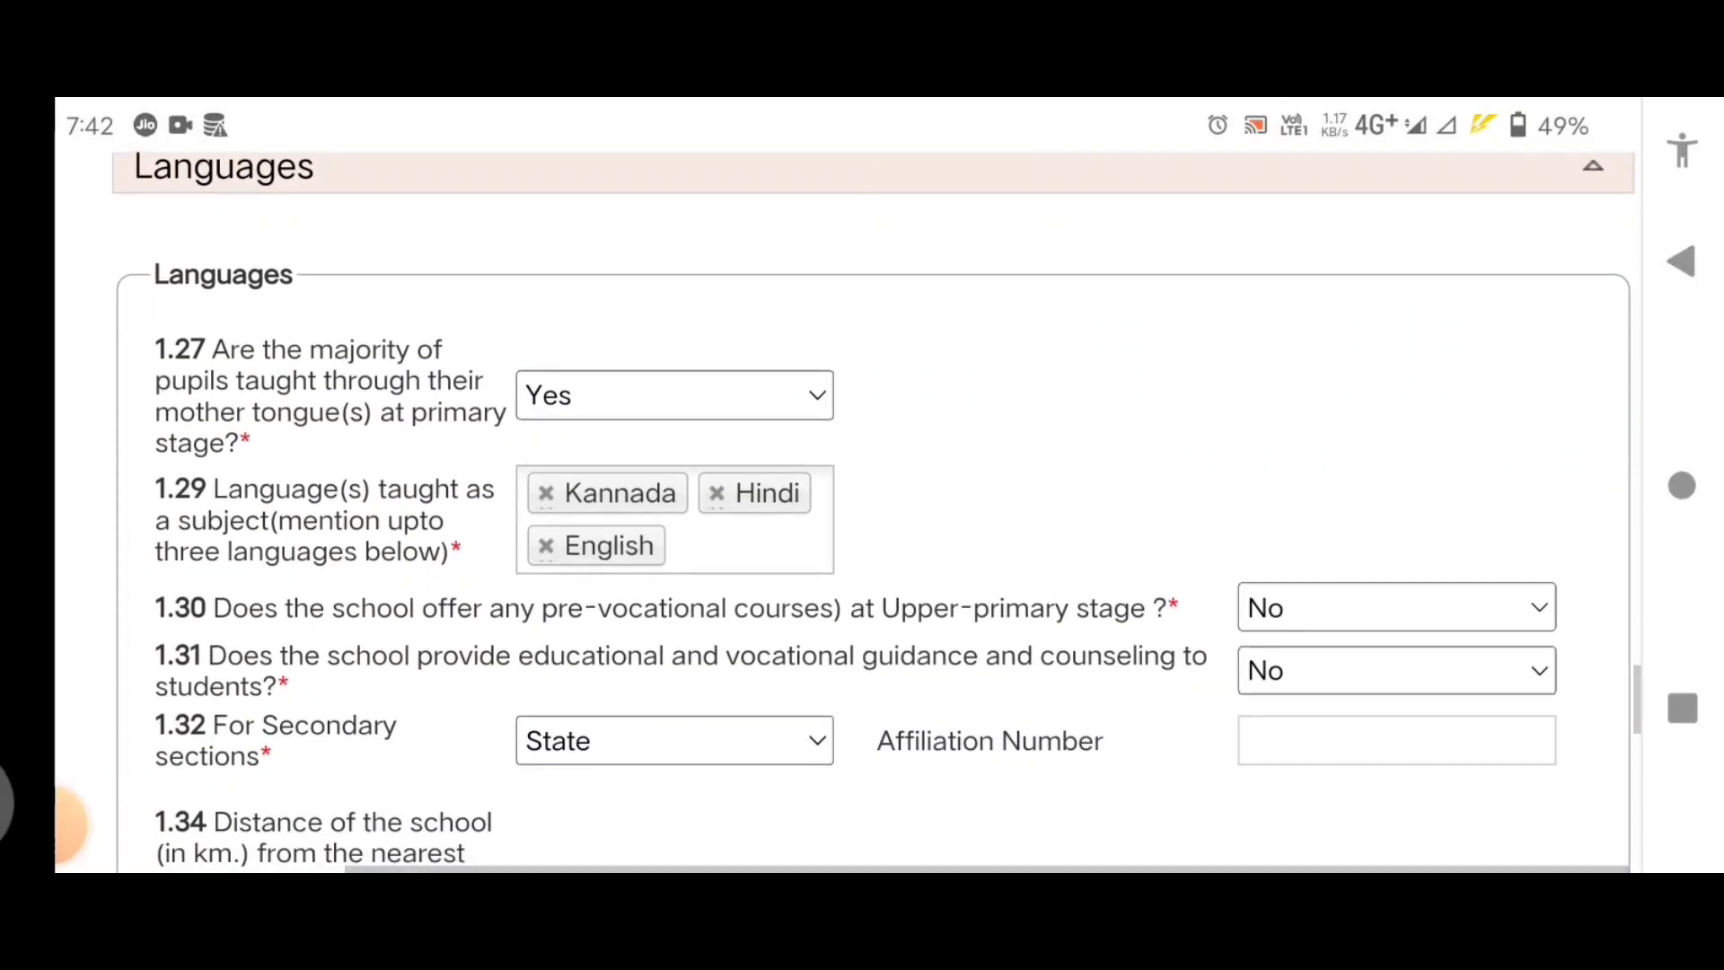
scroll(862, 512, down, 5)
scroll(862, 512, down, 4)
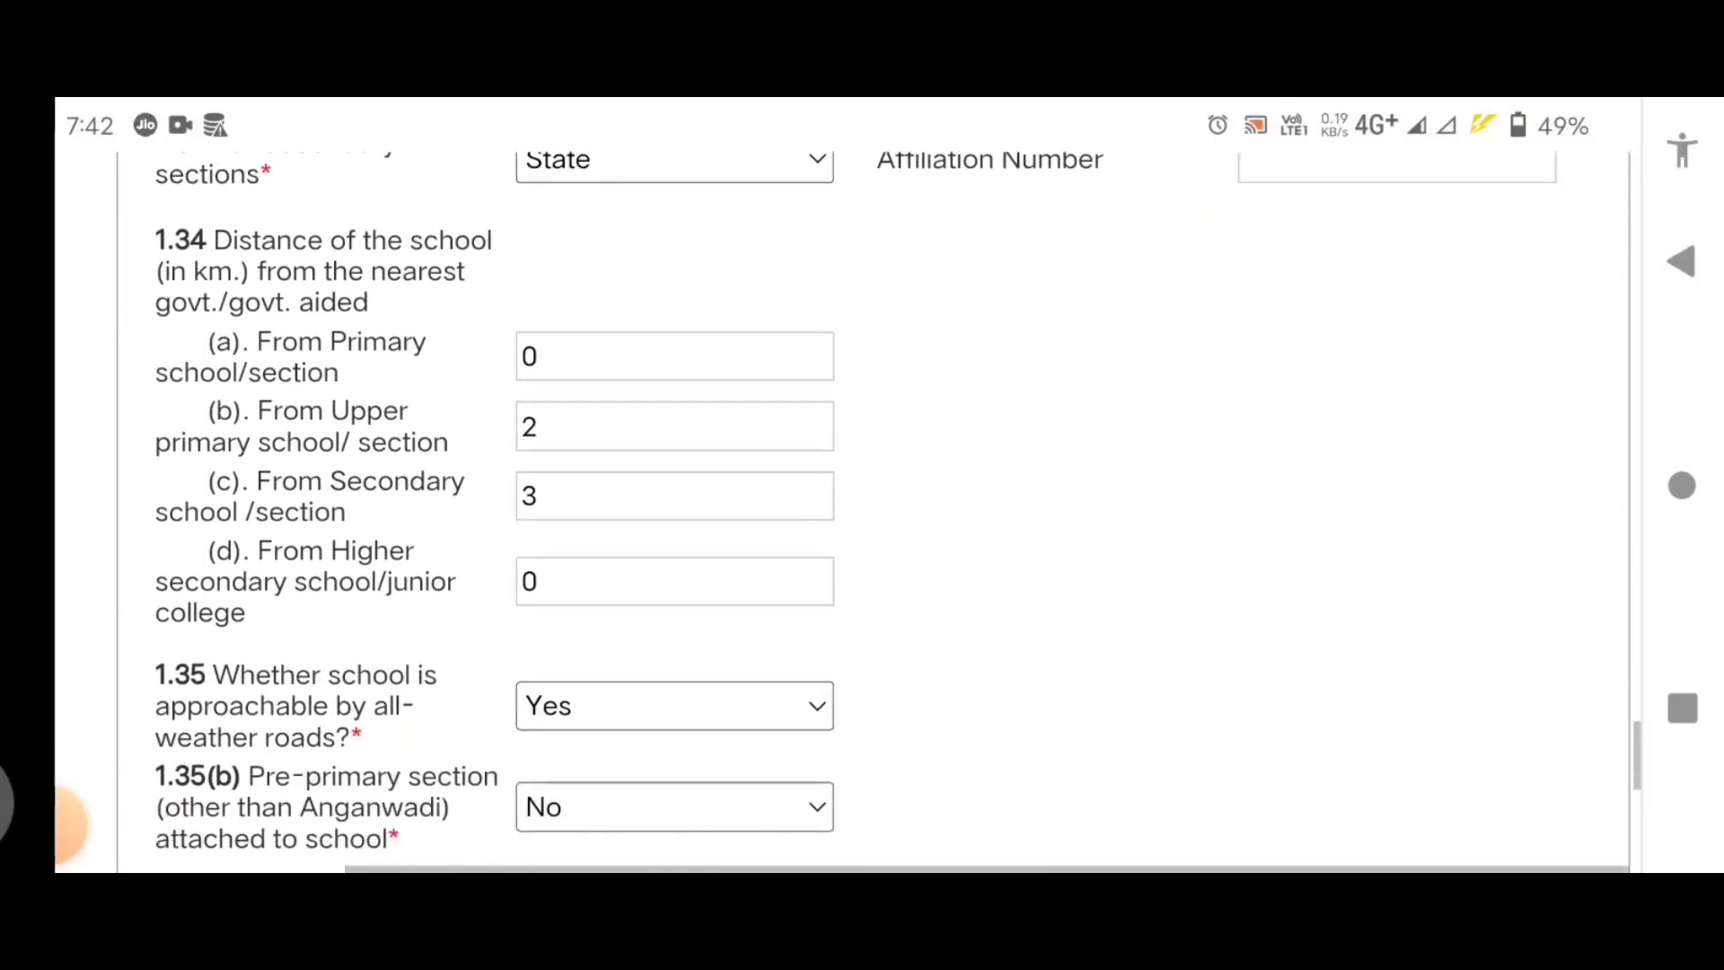
scroll(862, 512, down, 5)
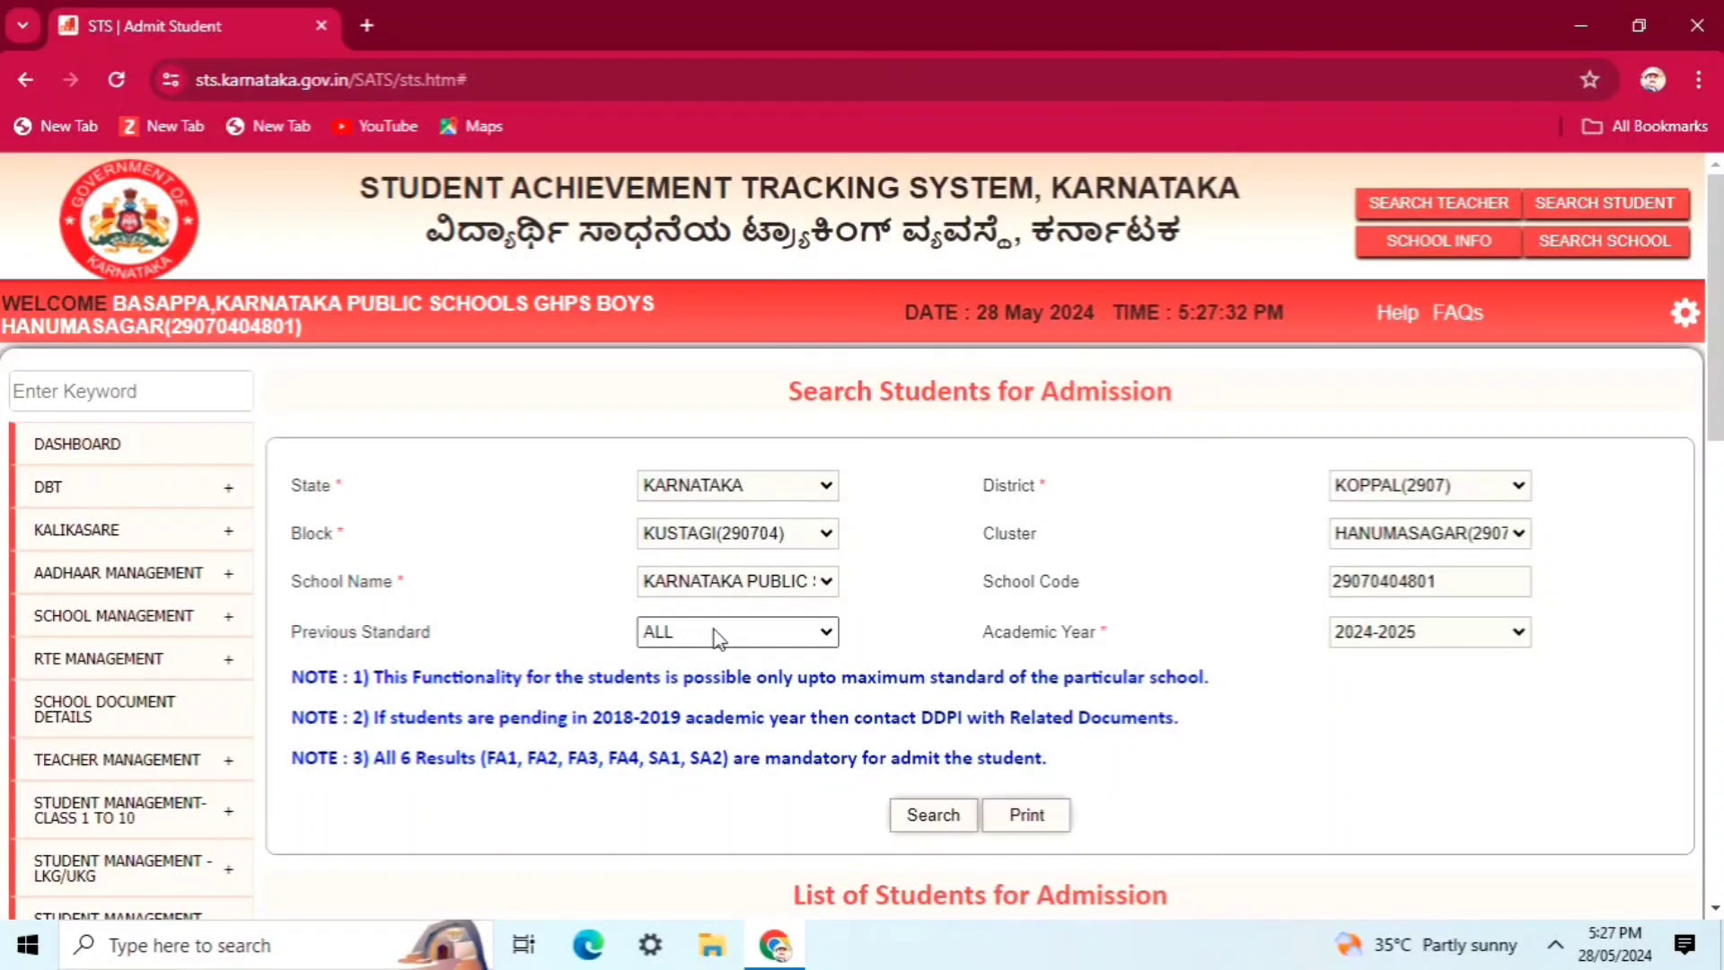
Set the previous standard to 1 for academic year 2024-2025 in the student admission search.
click(716, 634)
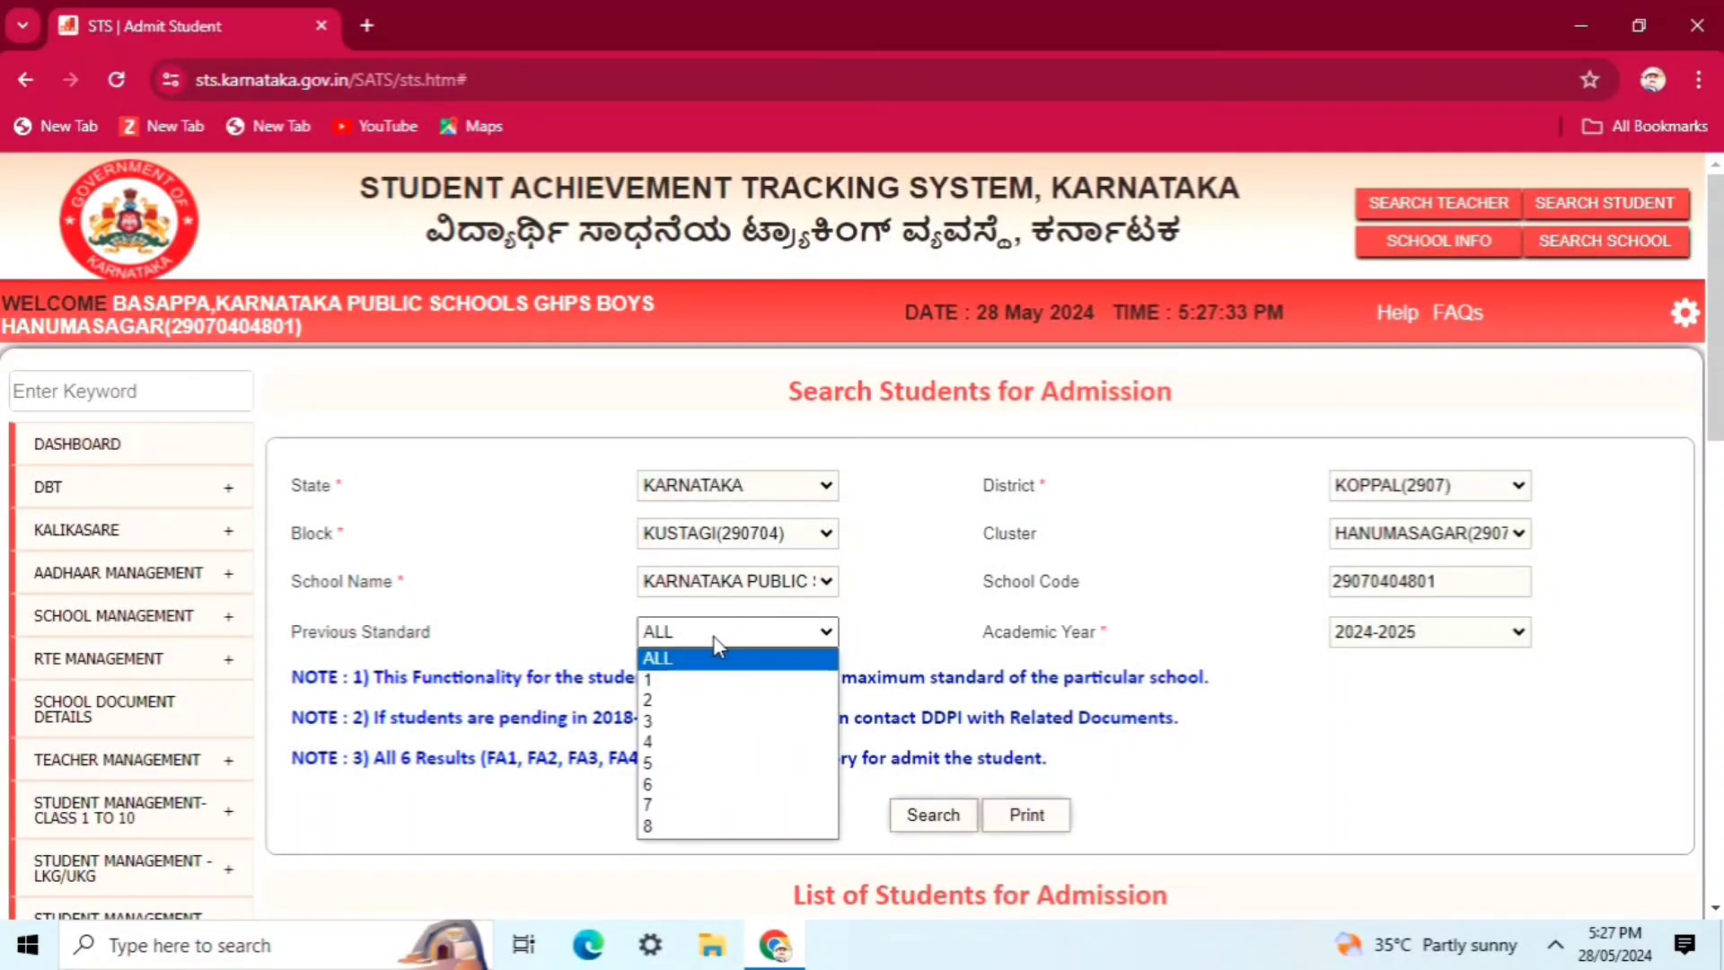
click(686, 685)
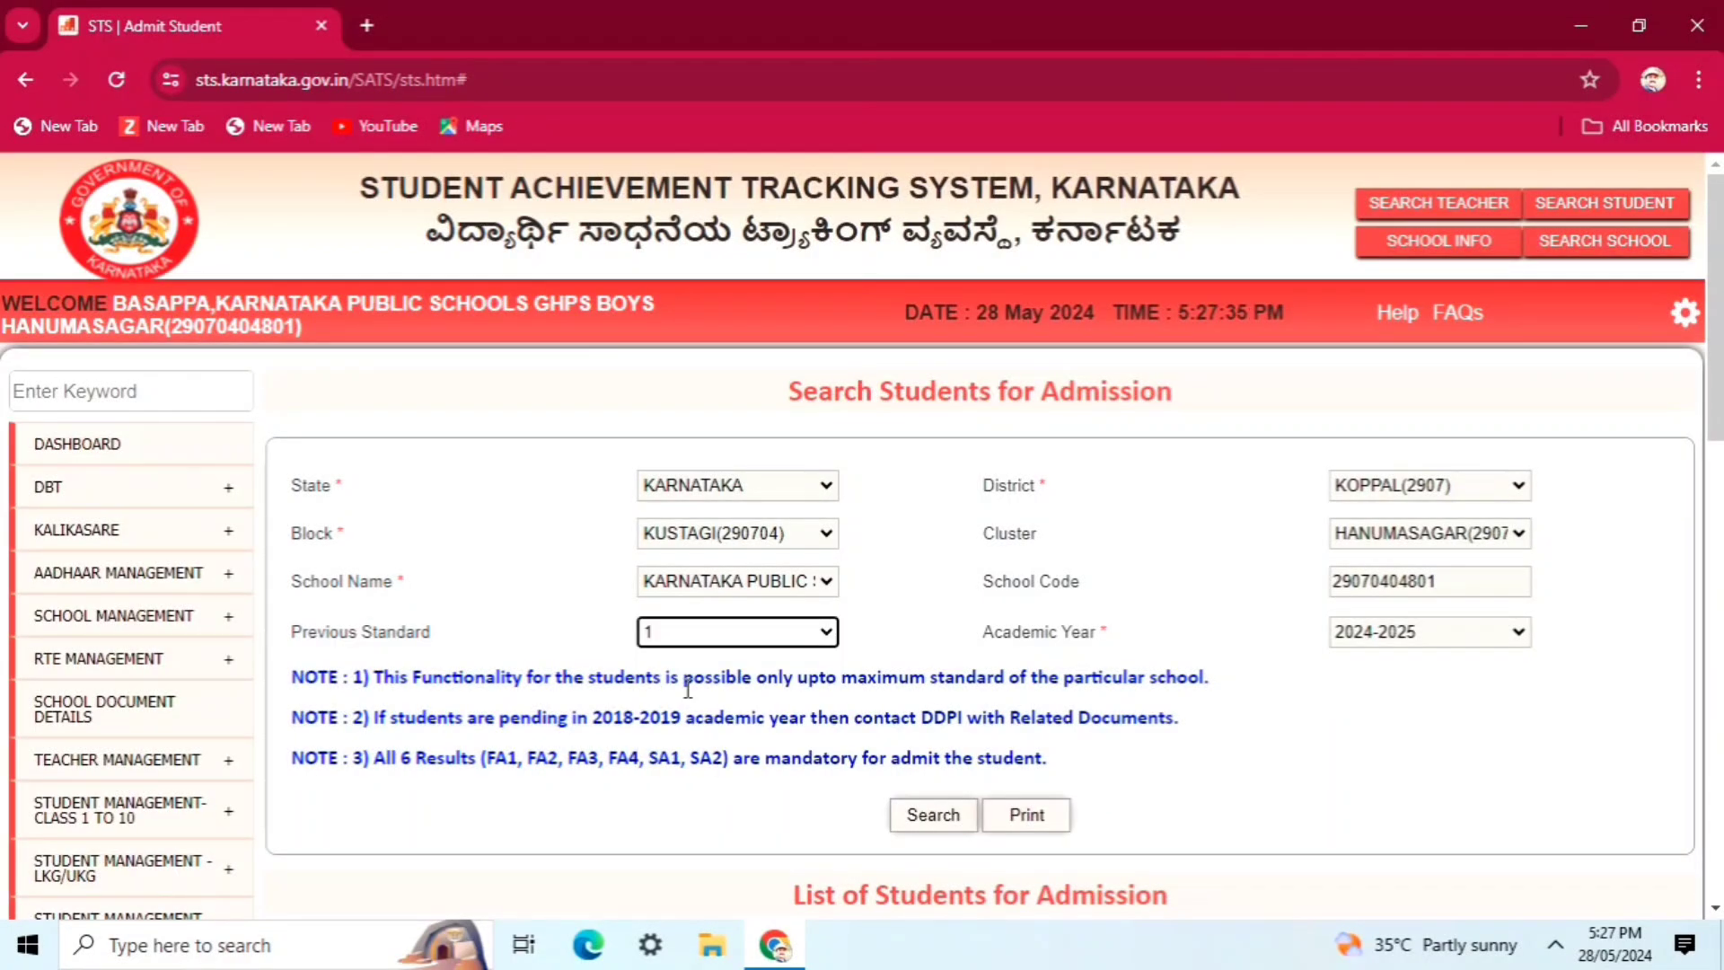
click(1398, 643)
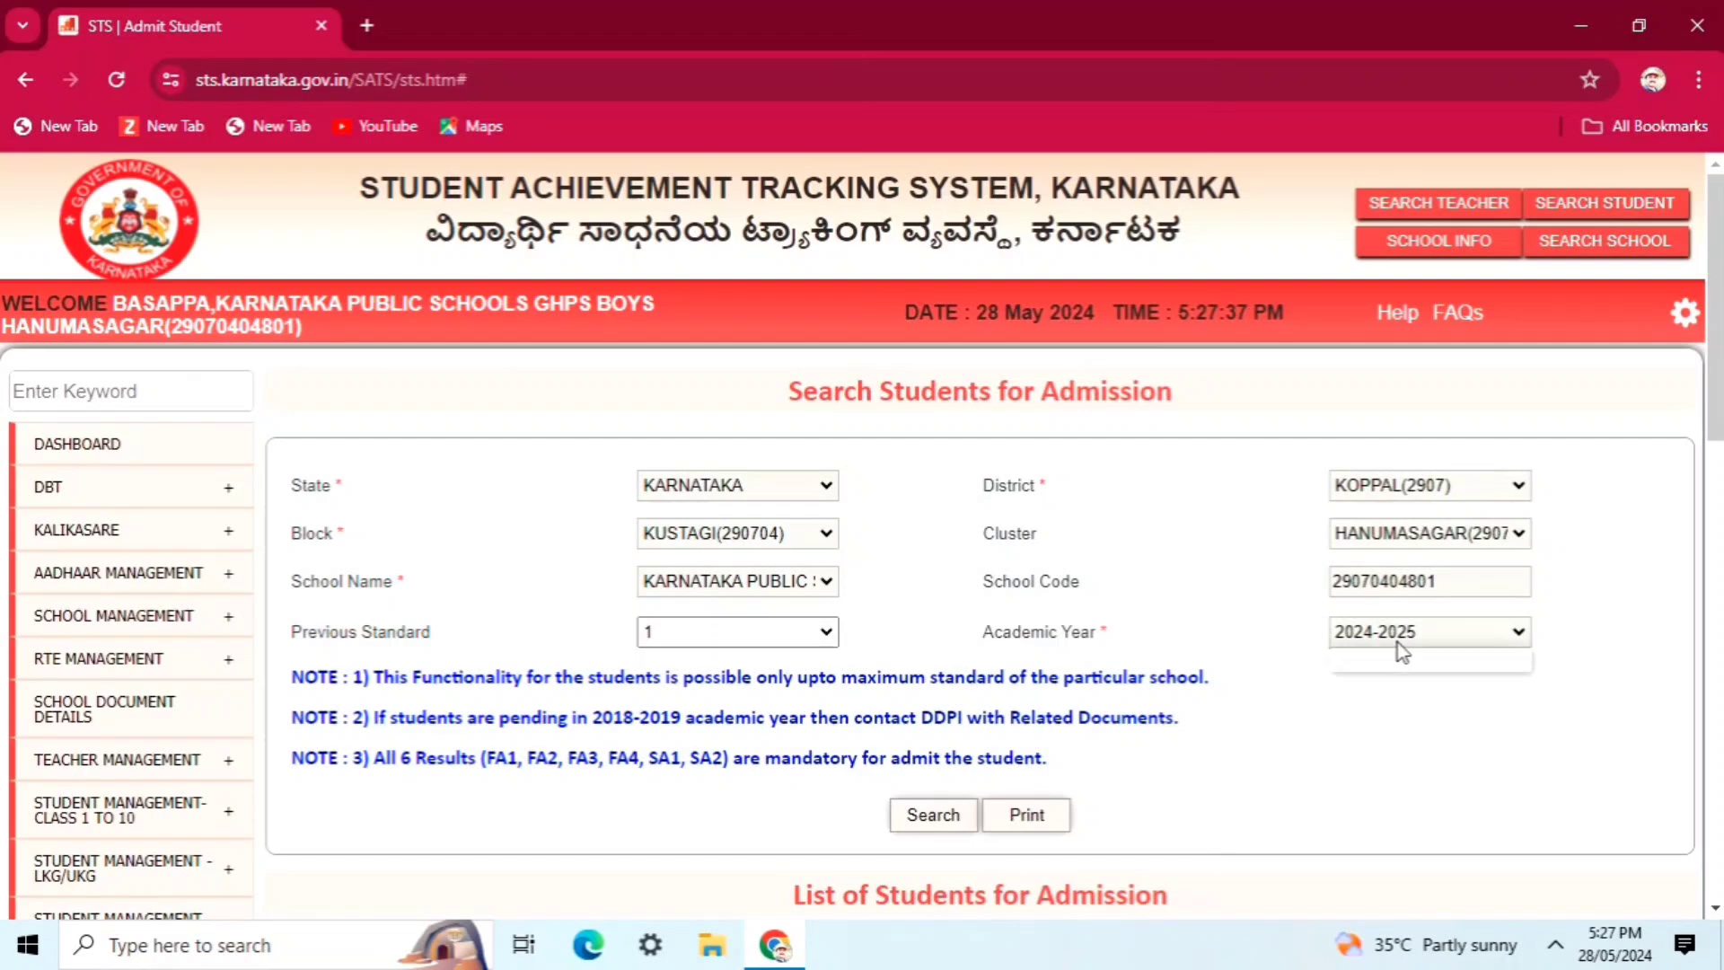
click(1398, 737)
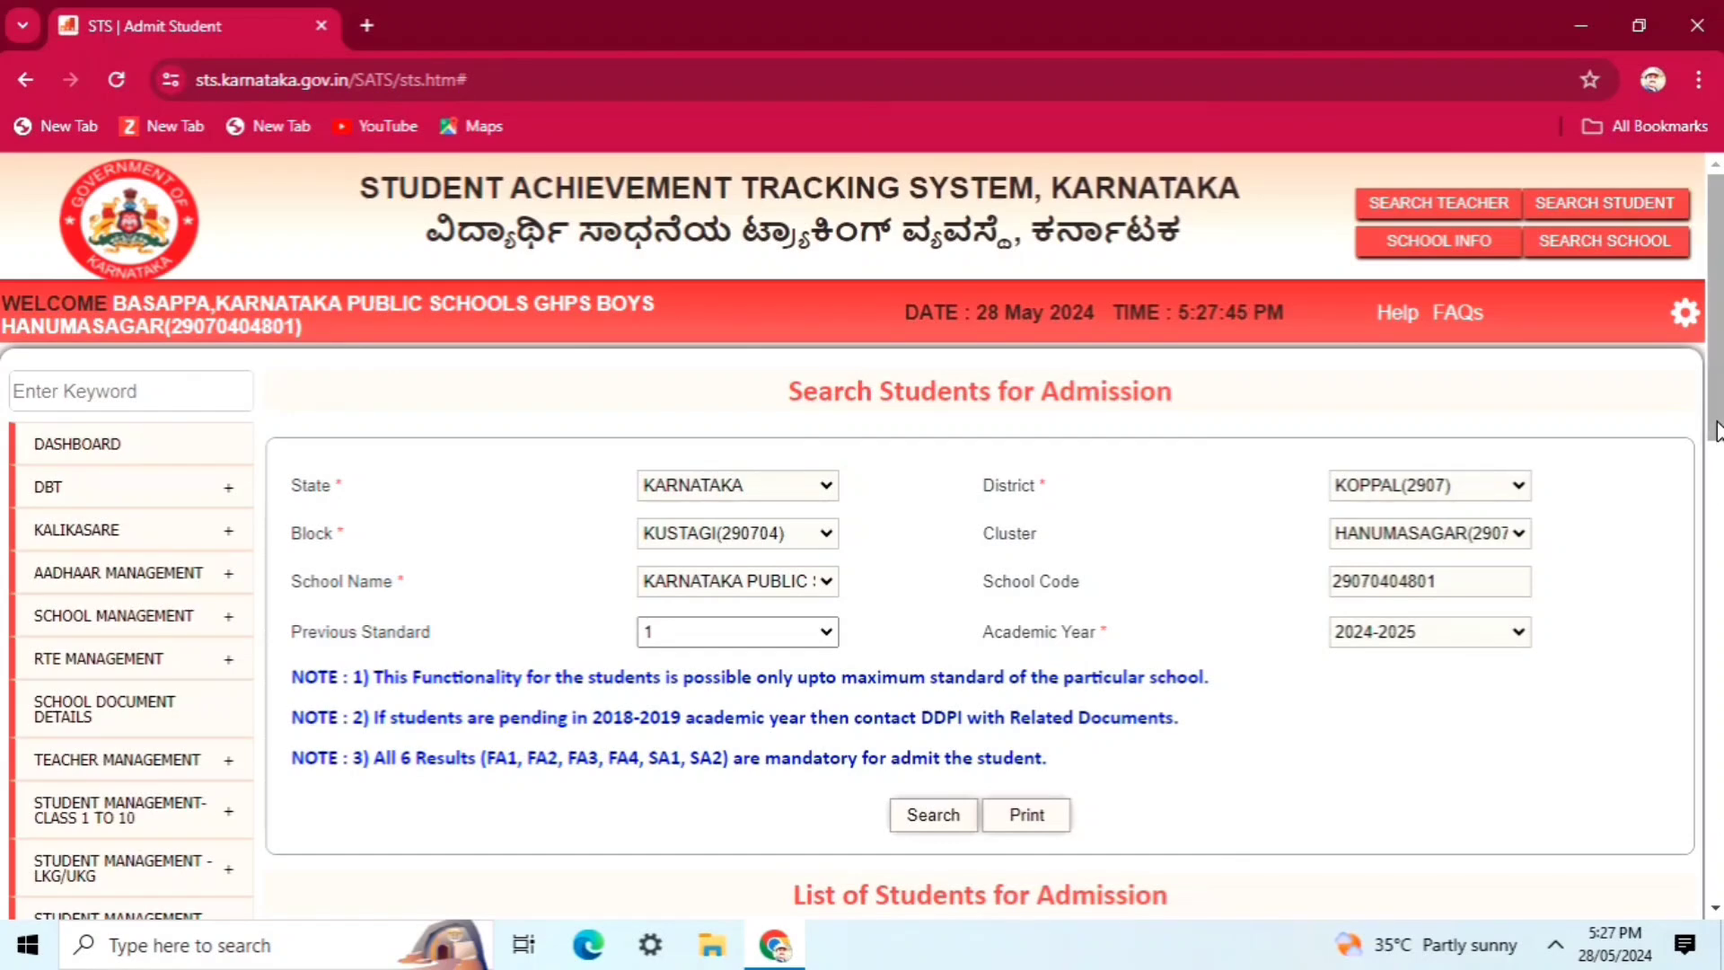
Draw a red rectangle around the three notes below the admission search fields with the screen recorder's annotation tools.
drag(1718, 431, 1717, 467)
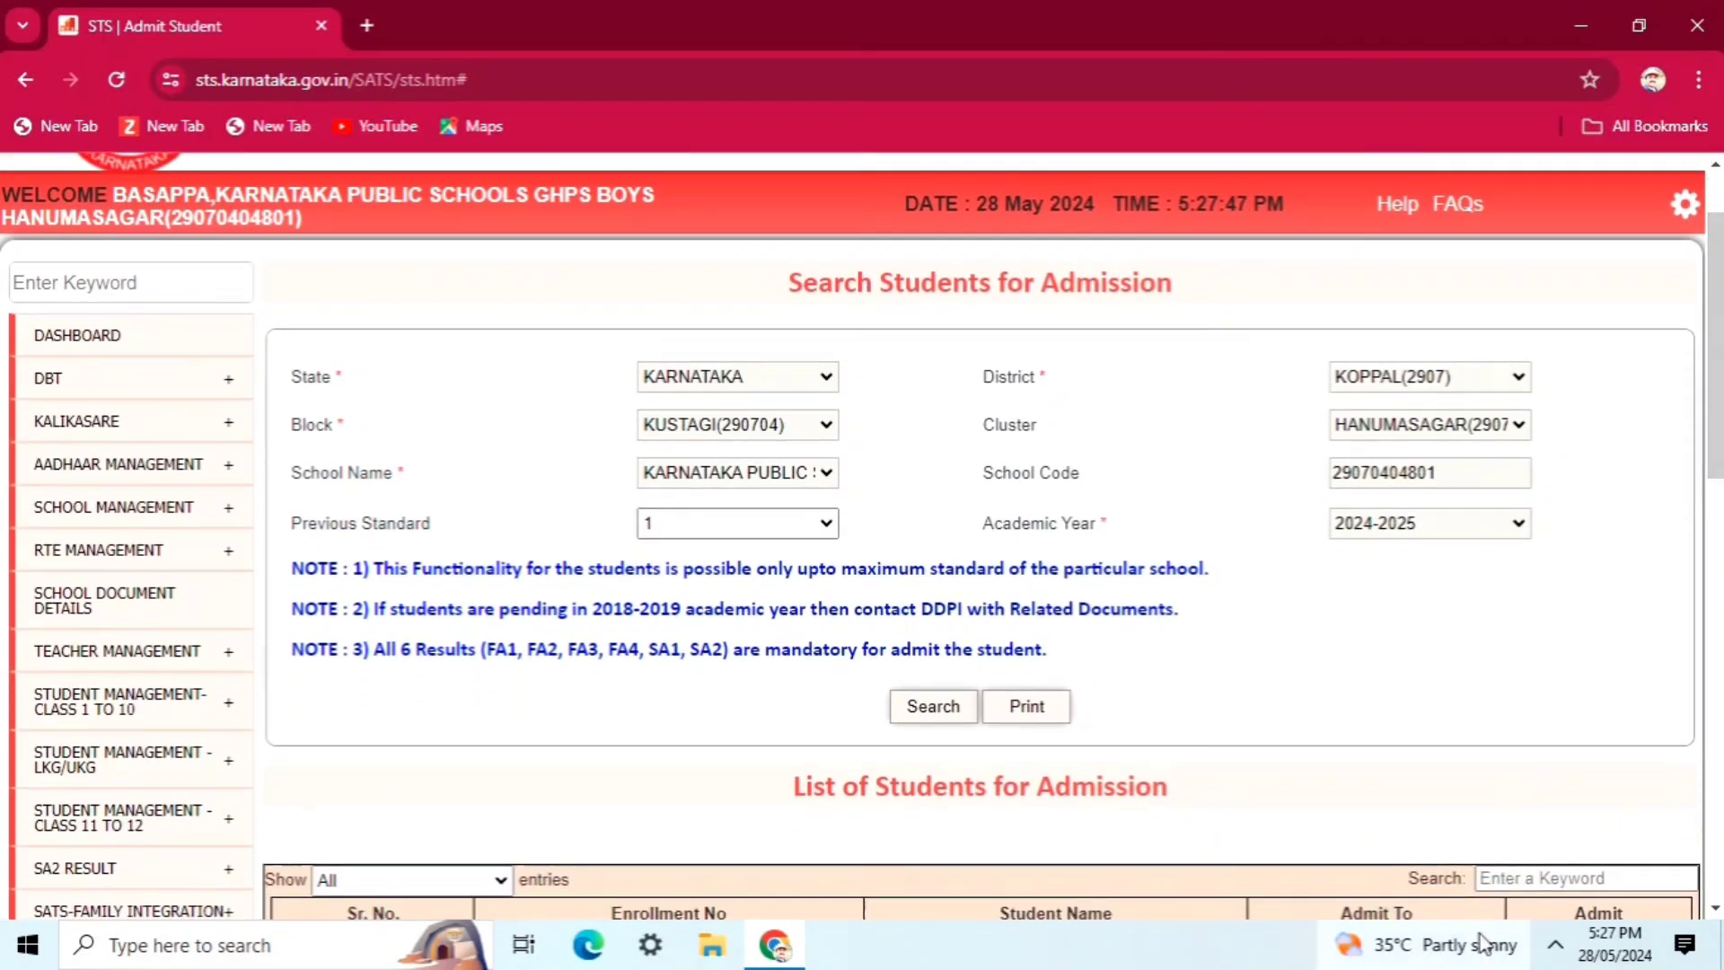
click(1555, 945)
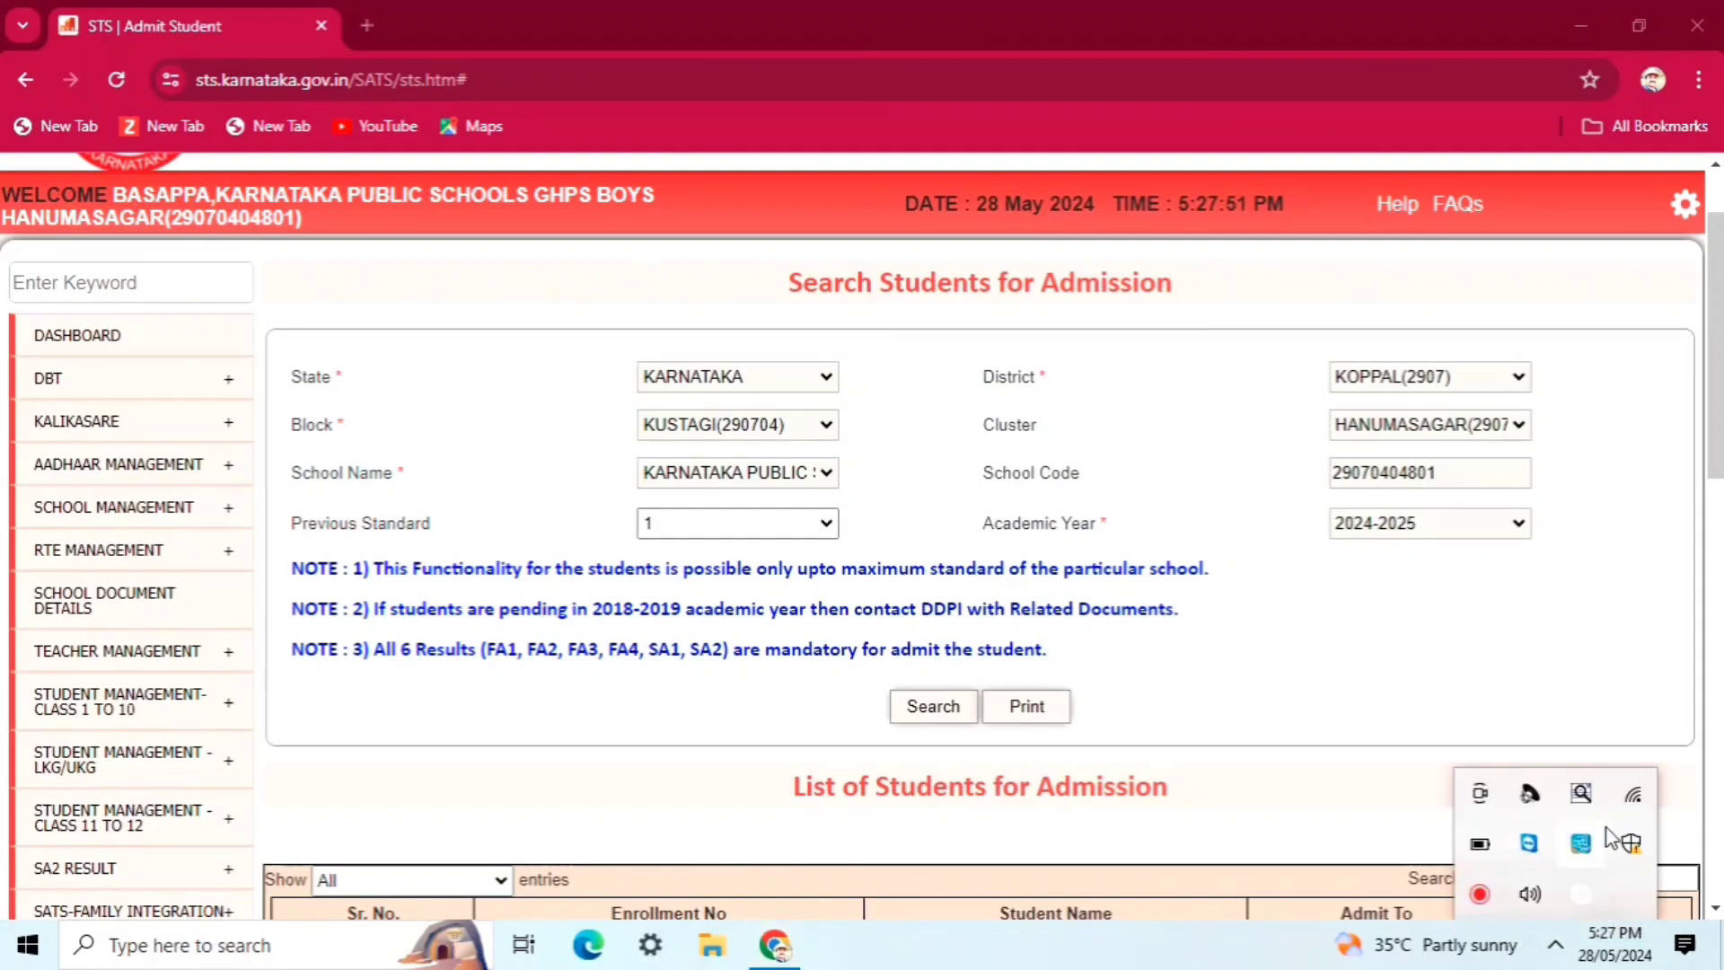
click(1482, 897)
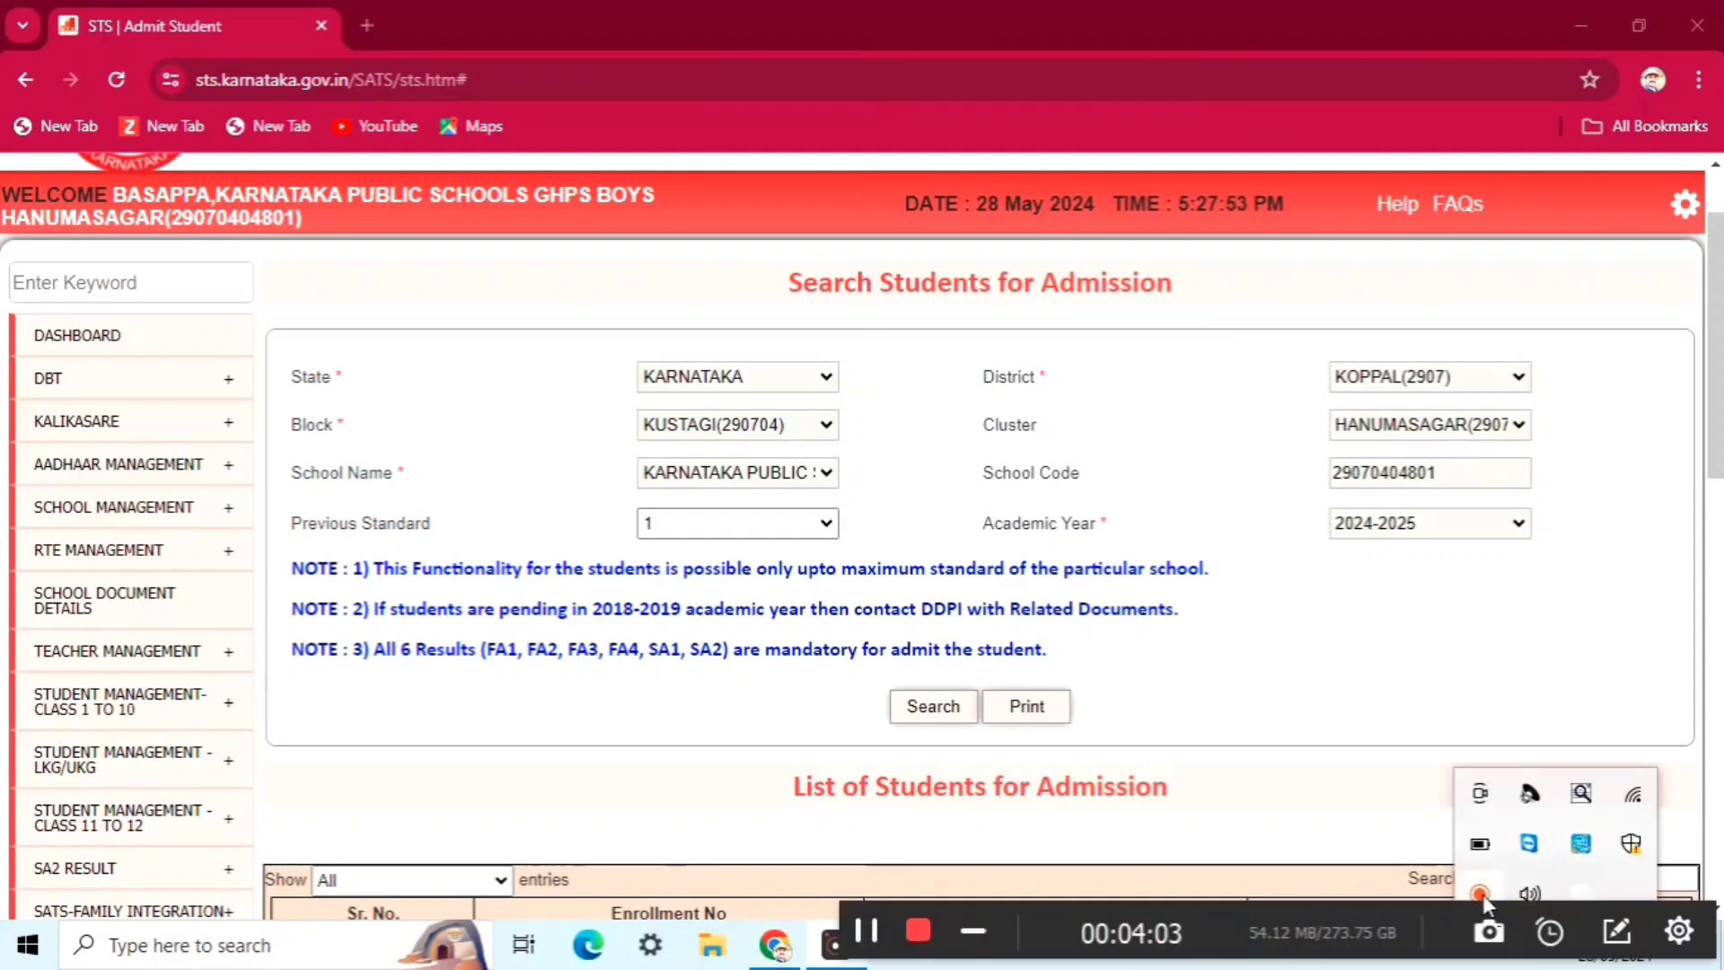
click(1610, 937)
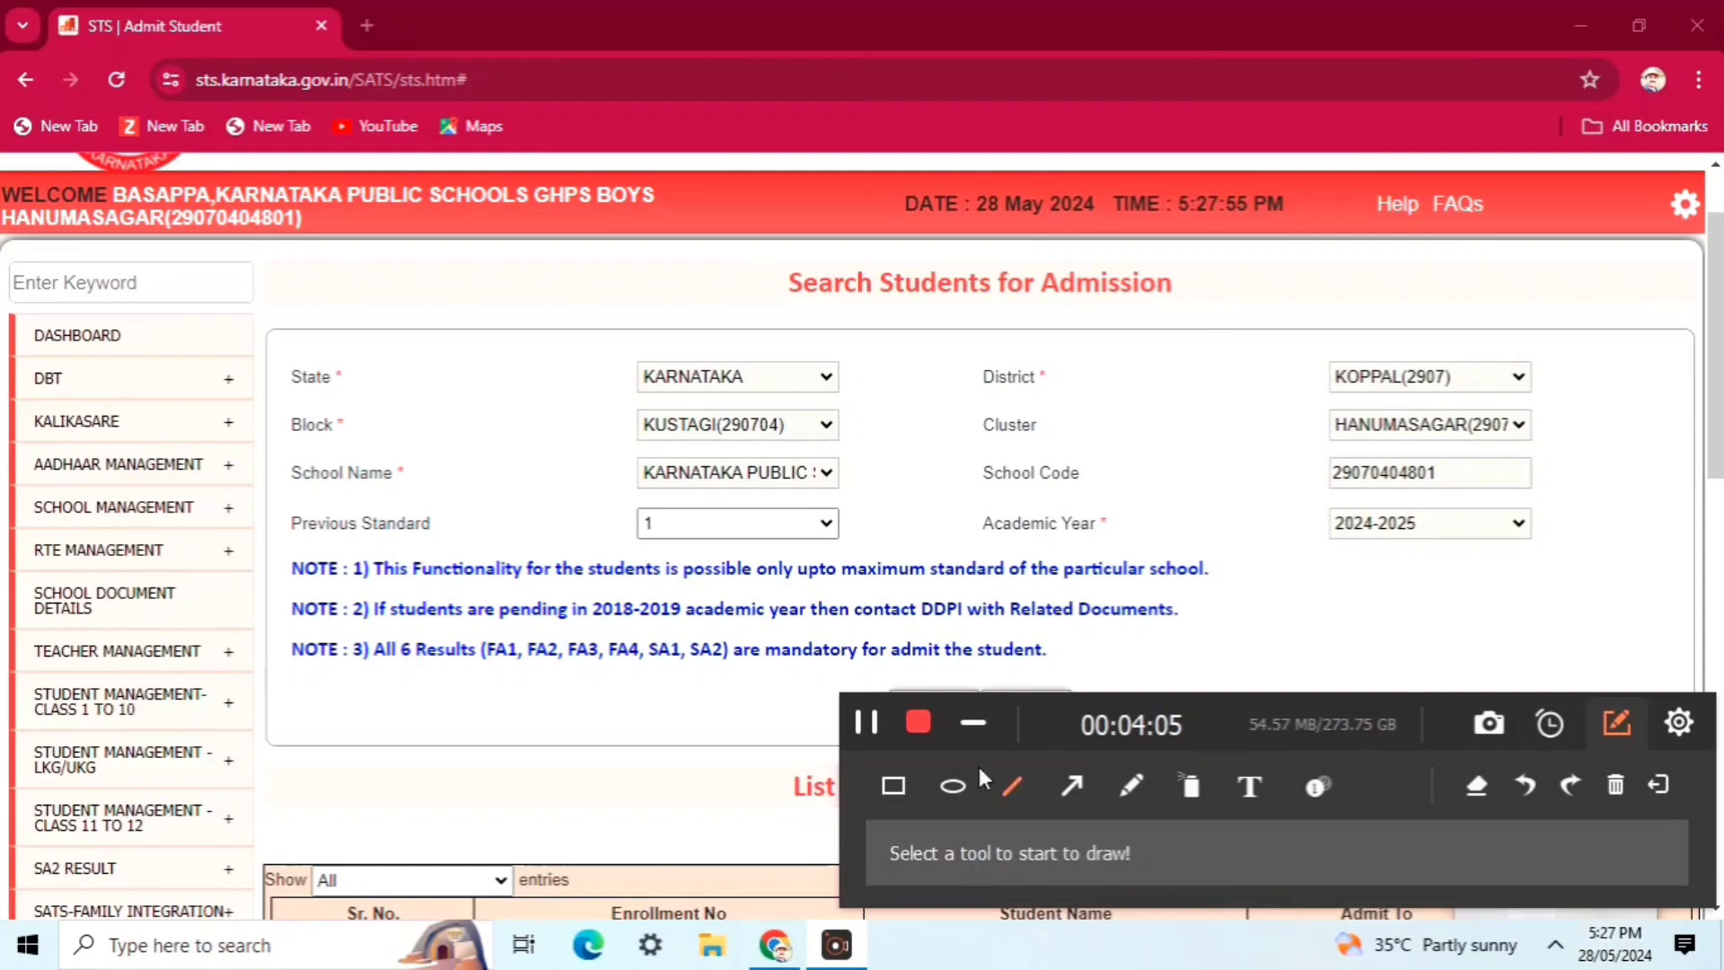
click(893, 785)
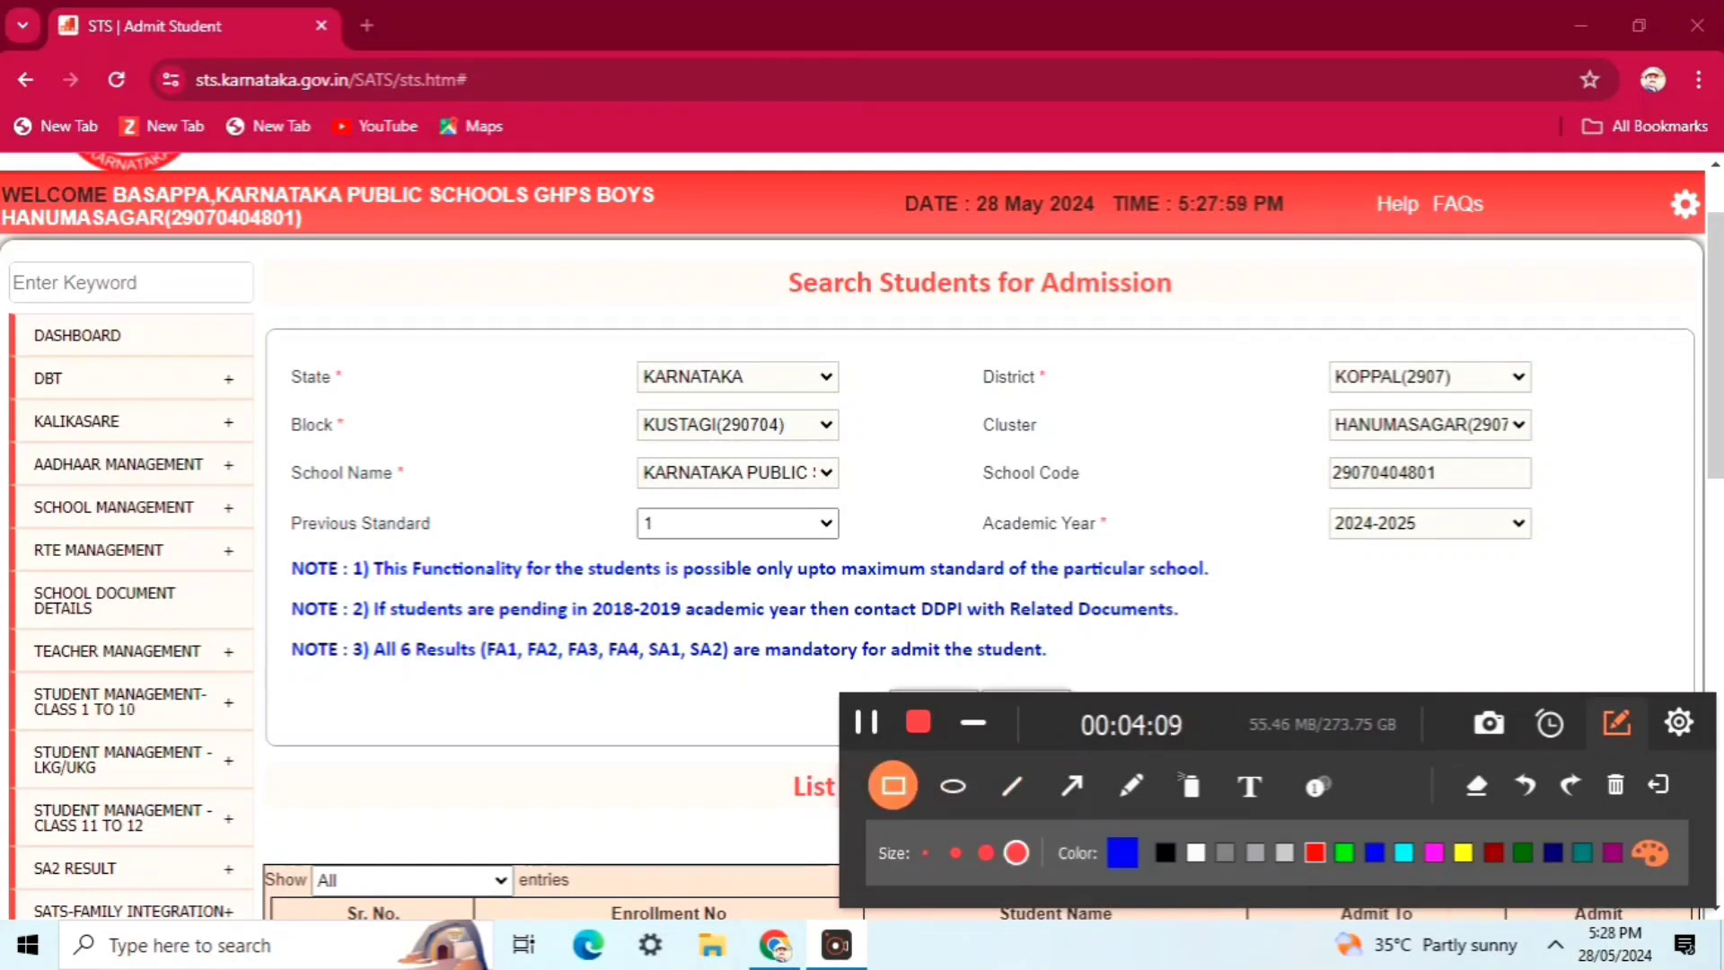
click(1315, 853)
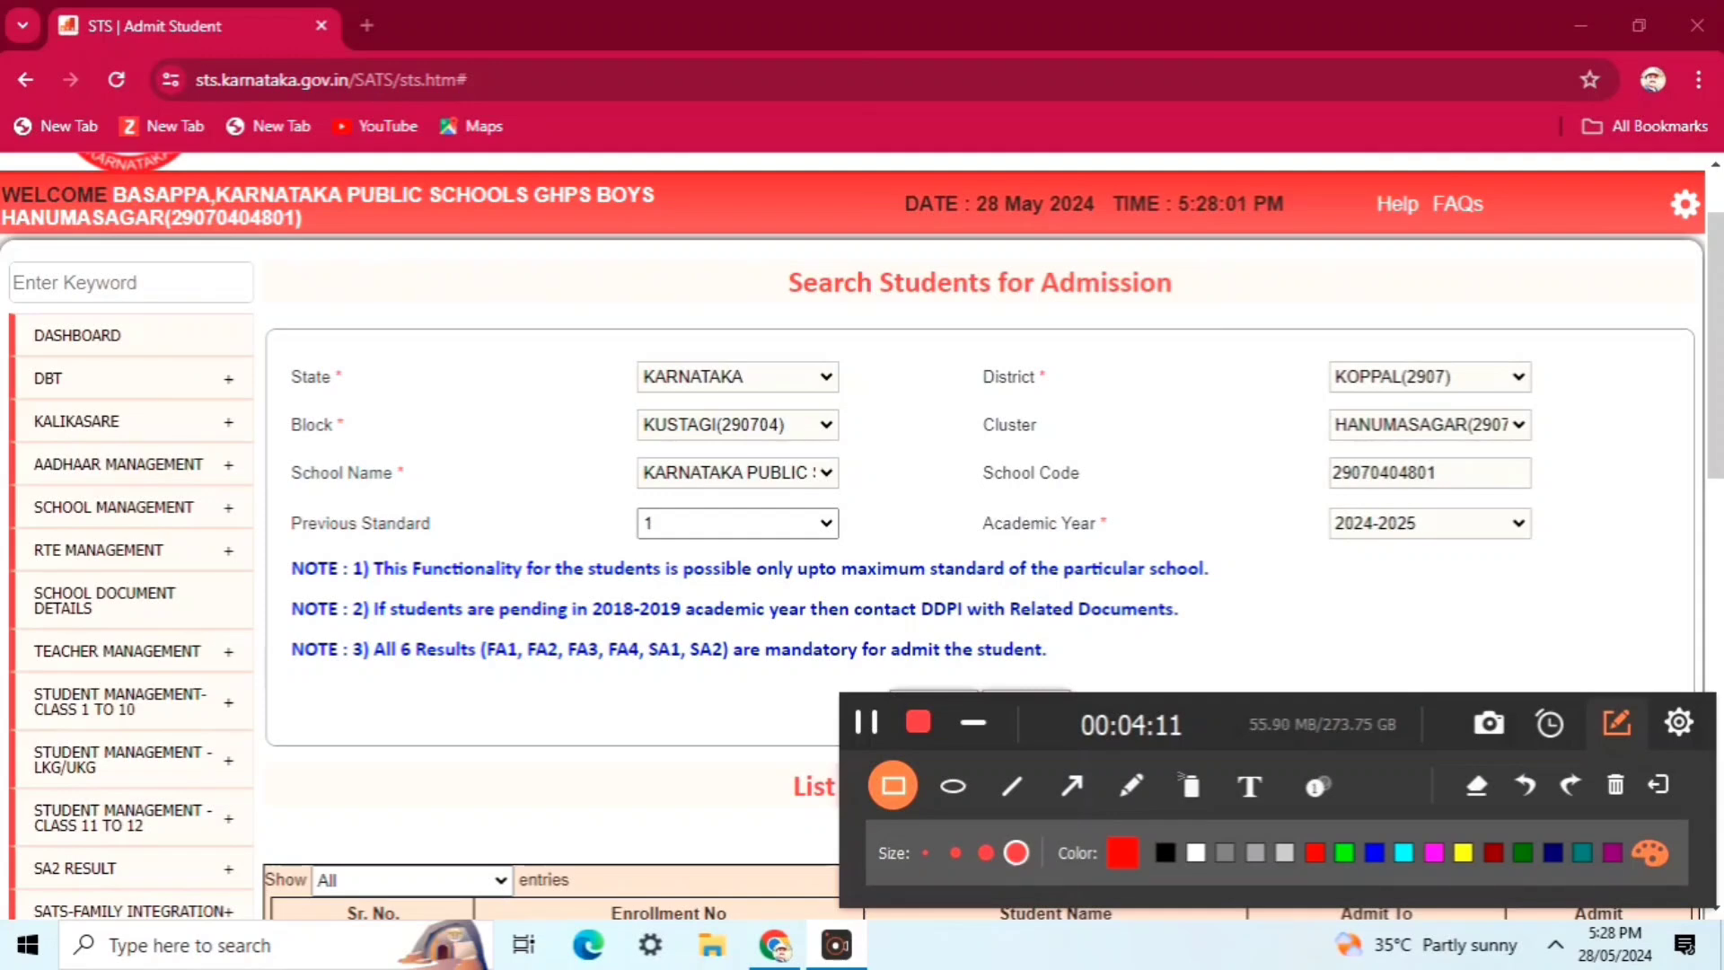
mouse_move(265, 514)
mouse_down()
mouse_move(579, 612)
mouse_move(1194, 710)
mouse_move(1257, 710)
mouse_move(1247, 680)
mouse_up()
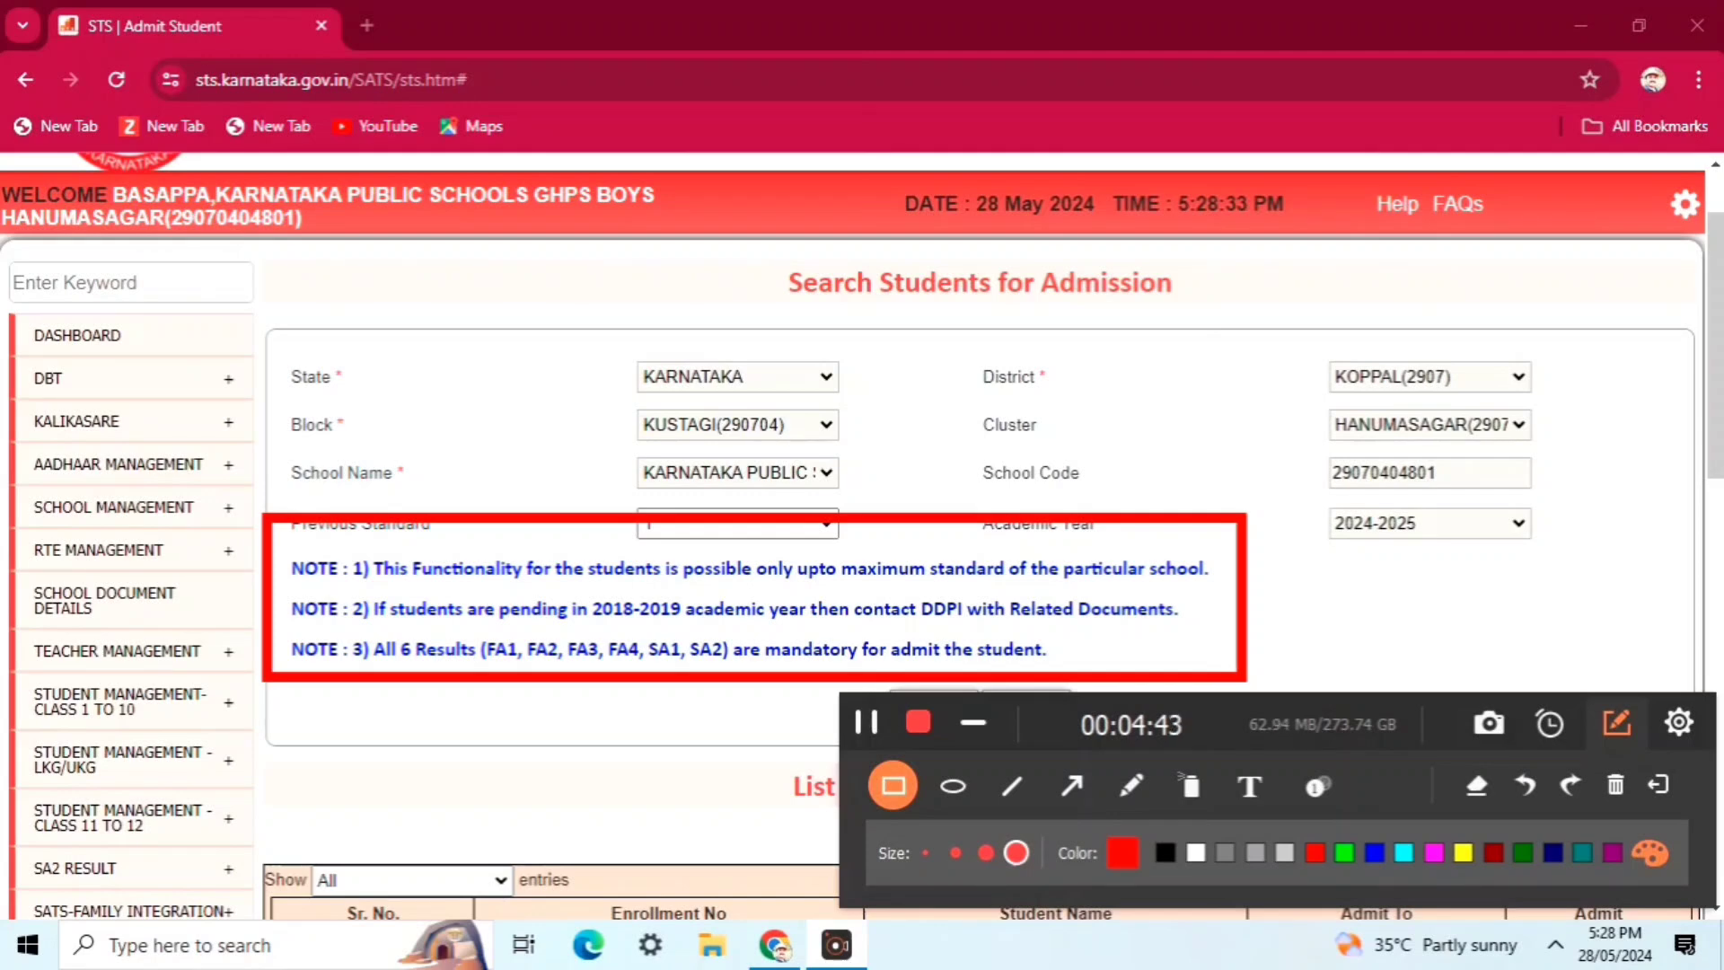
Remove the red rectangle annotation from the notes and minimise the recorder's toolbar.
click(1657, 784)
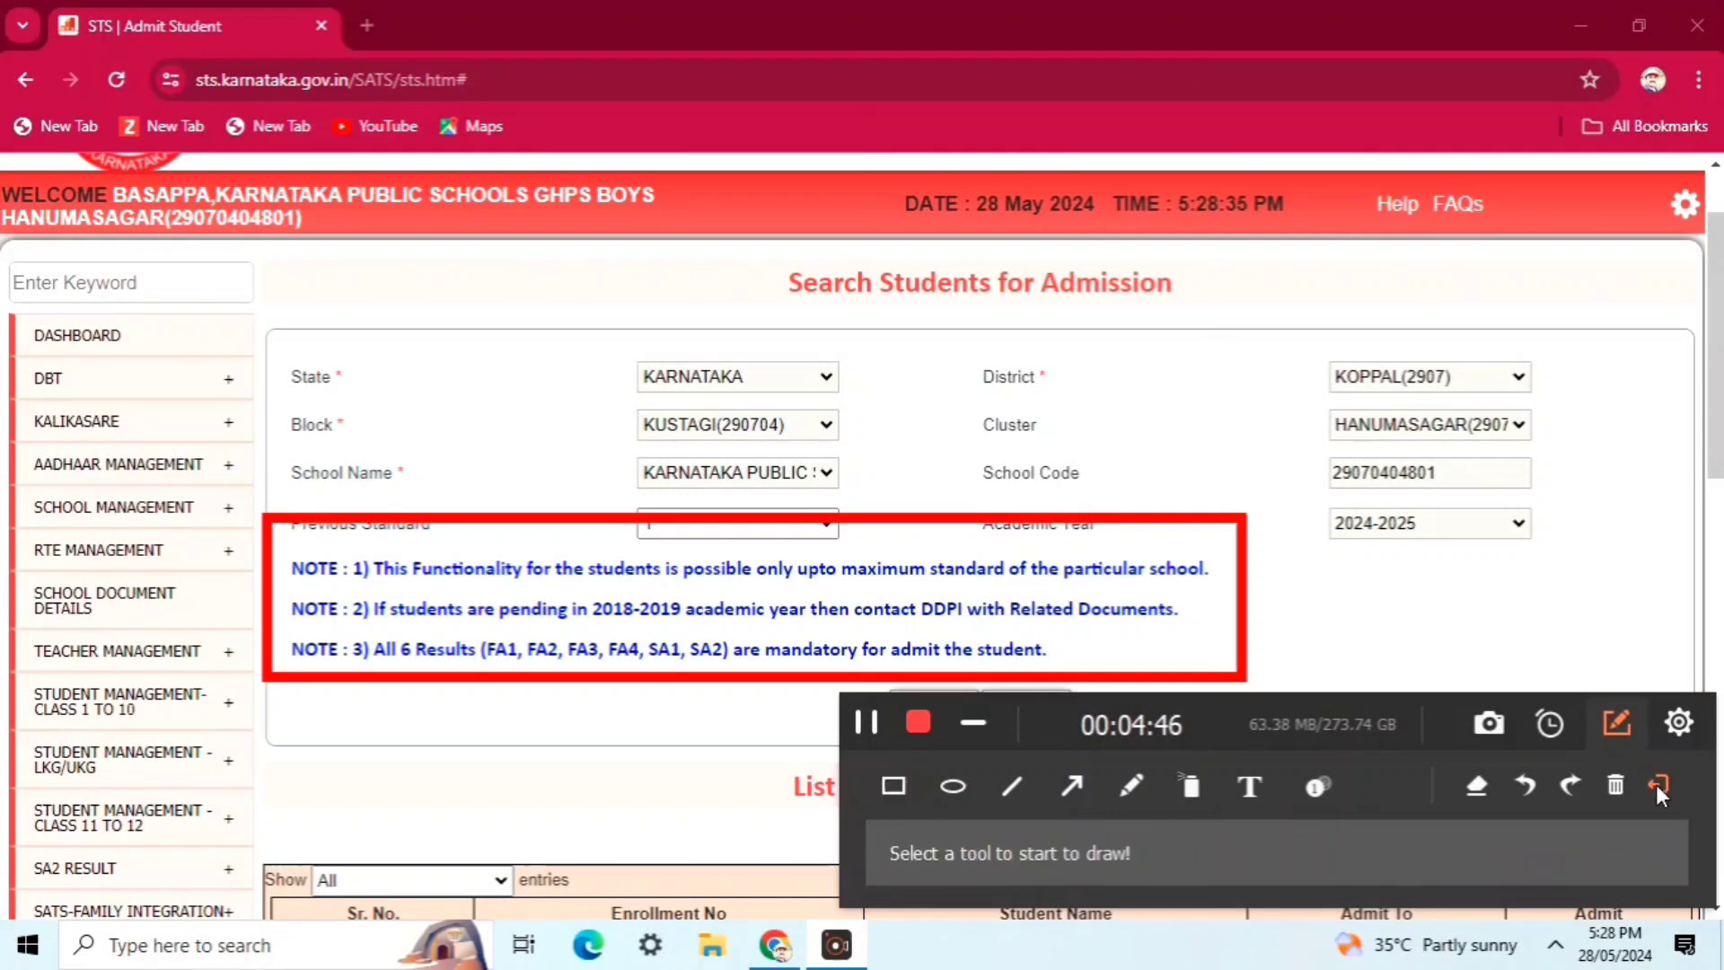
click(1525, 784)
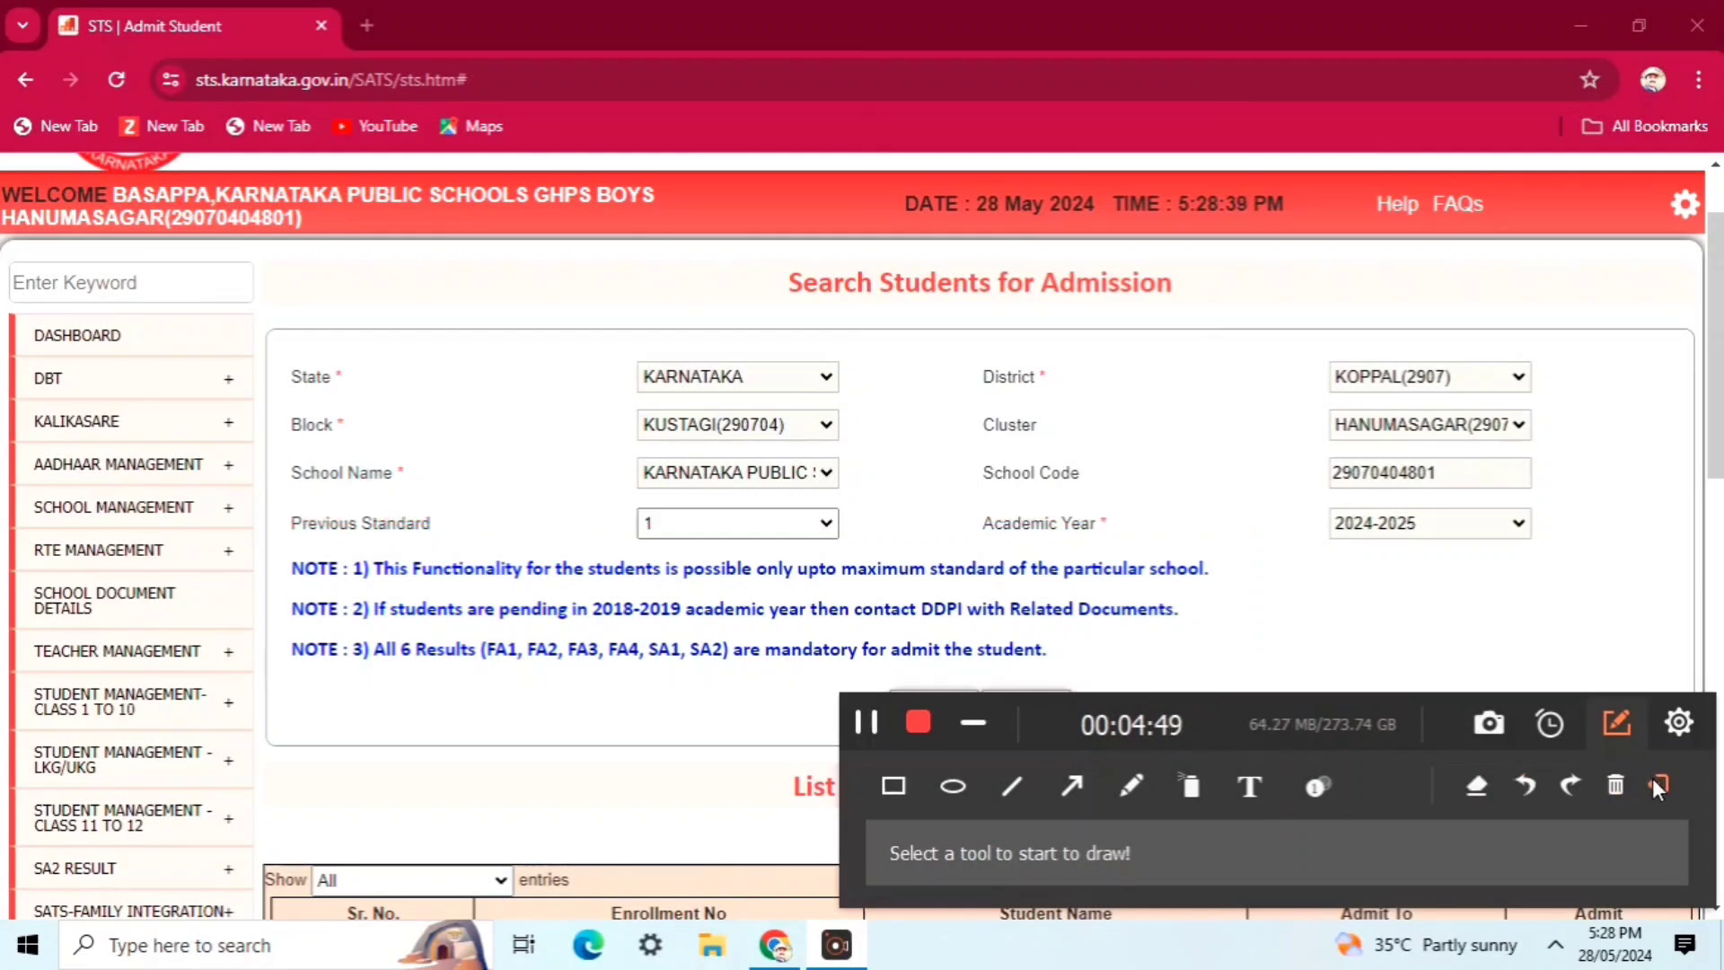
click(896, 788)
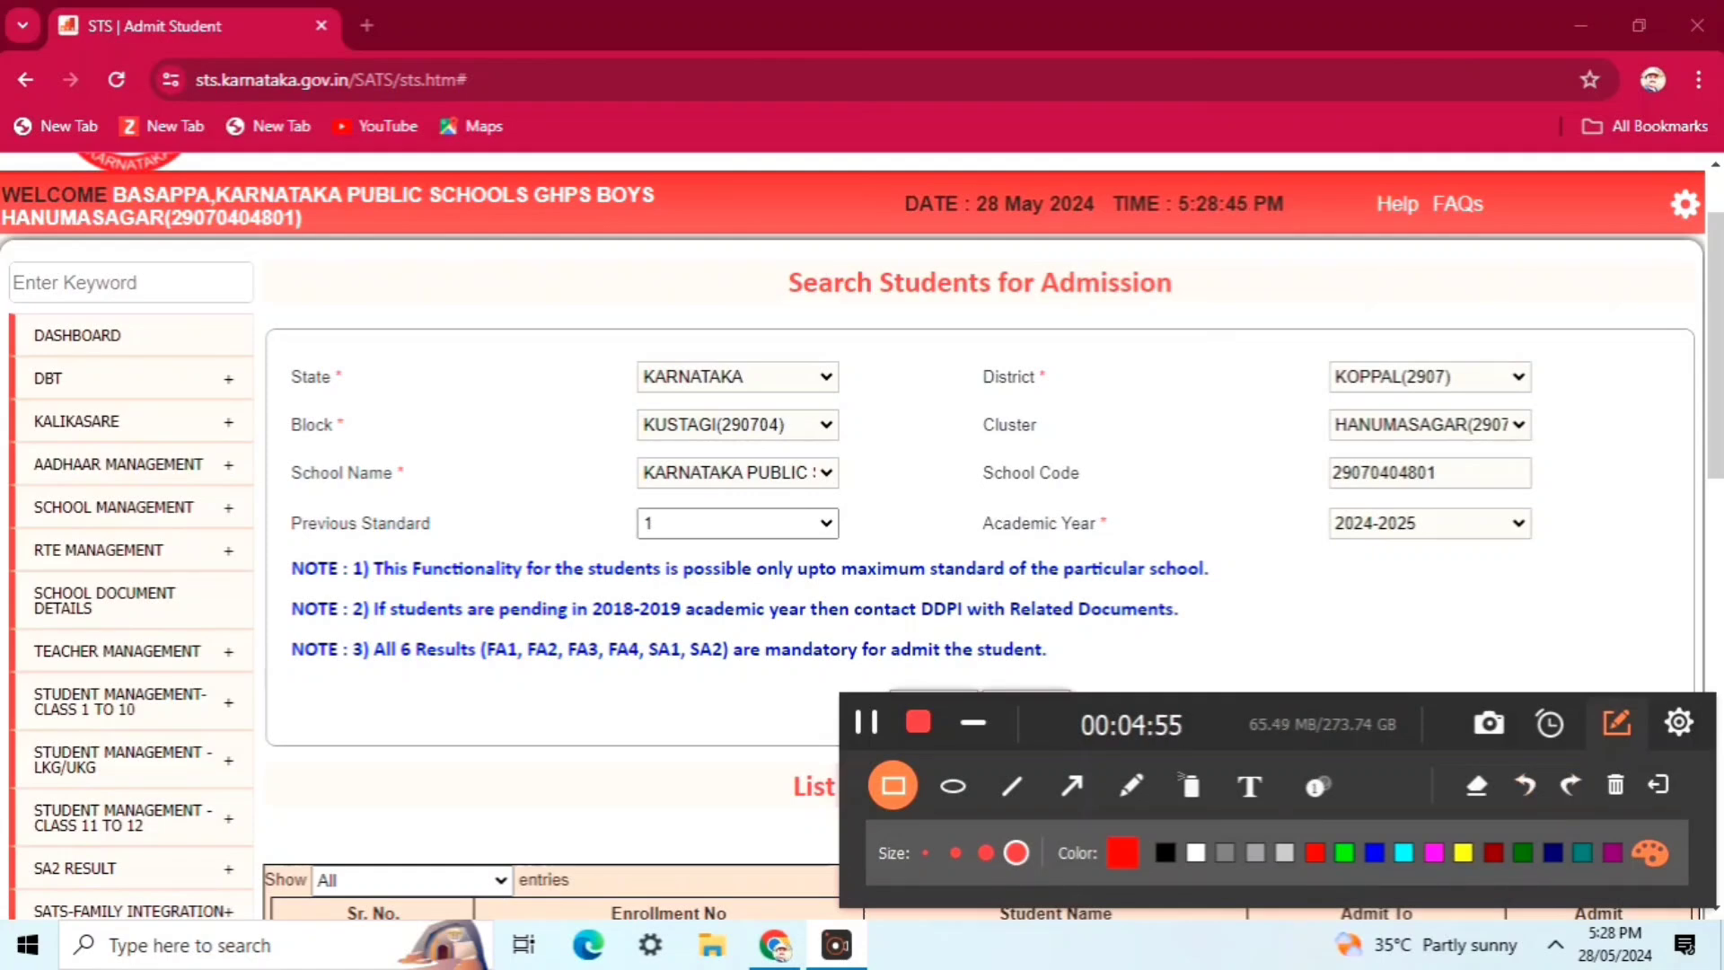
click(972, 722)
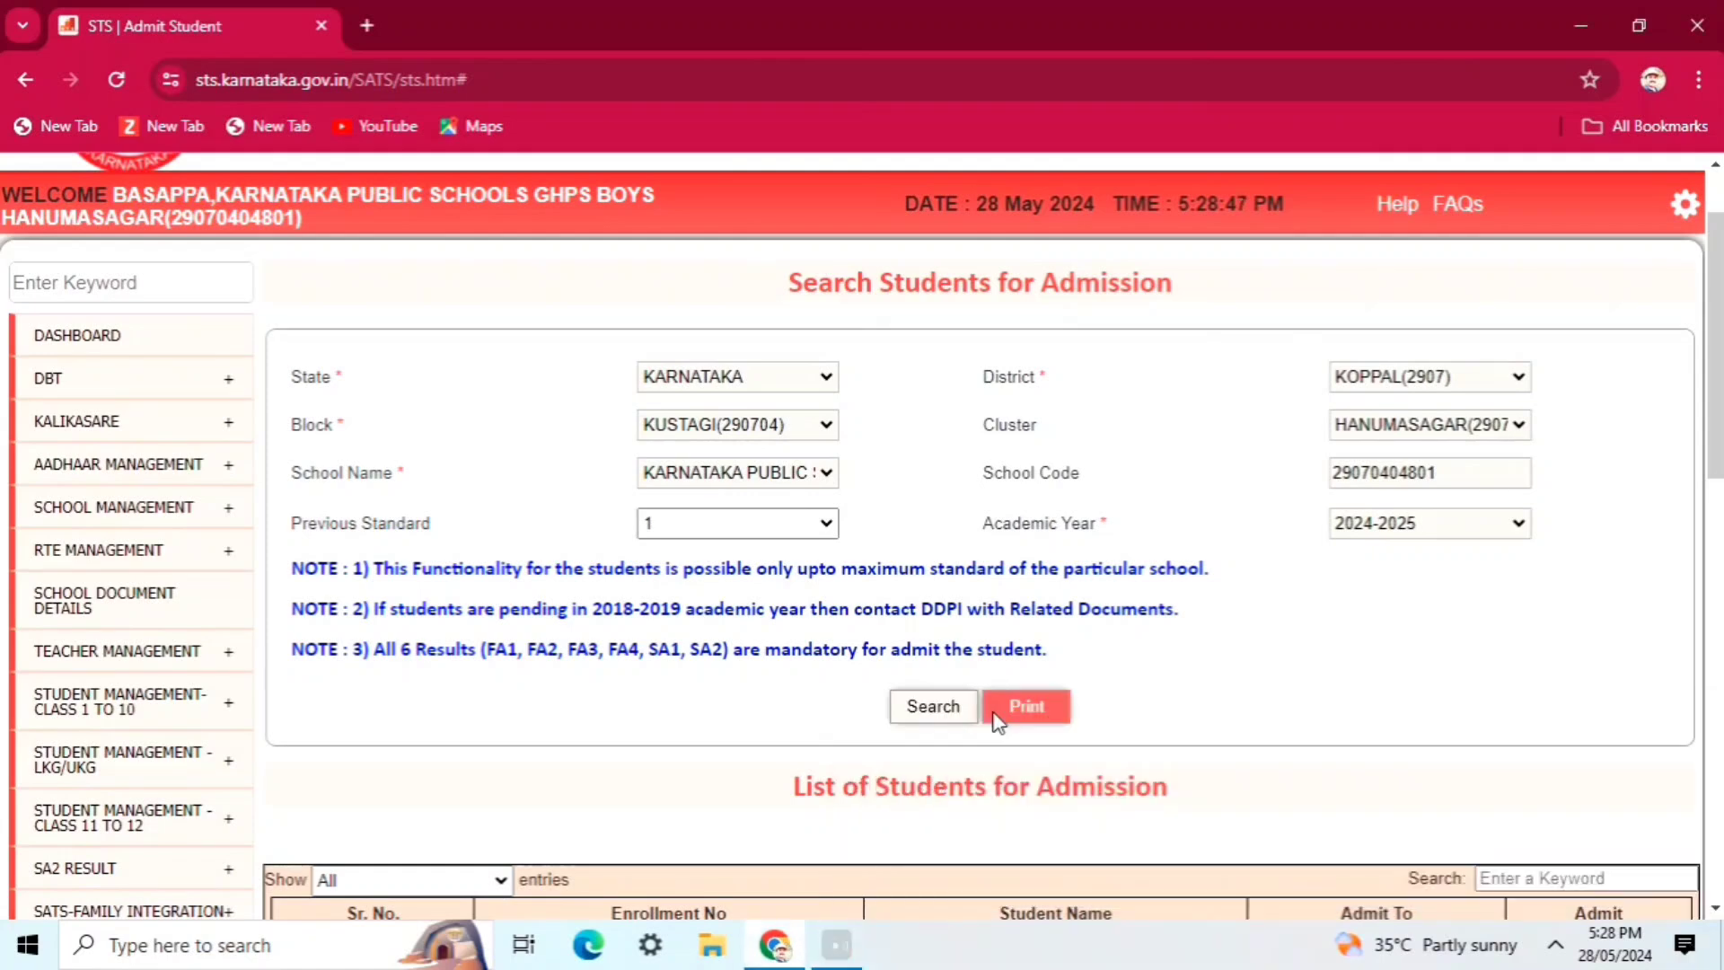
Run the admission search and put the cursor in the keyword search field of the resulting student list.
click(951, 703)
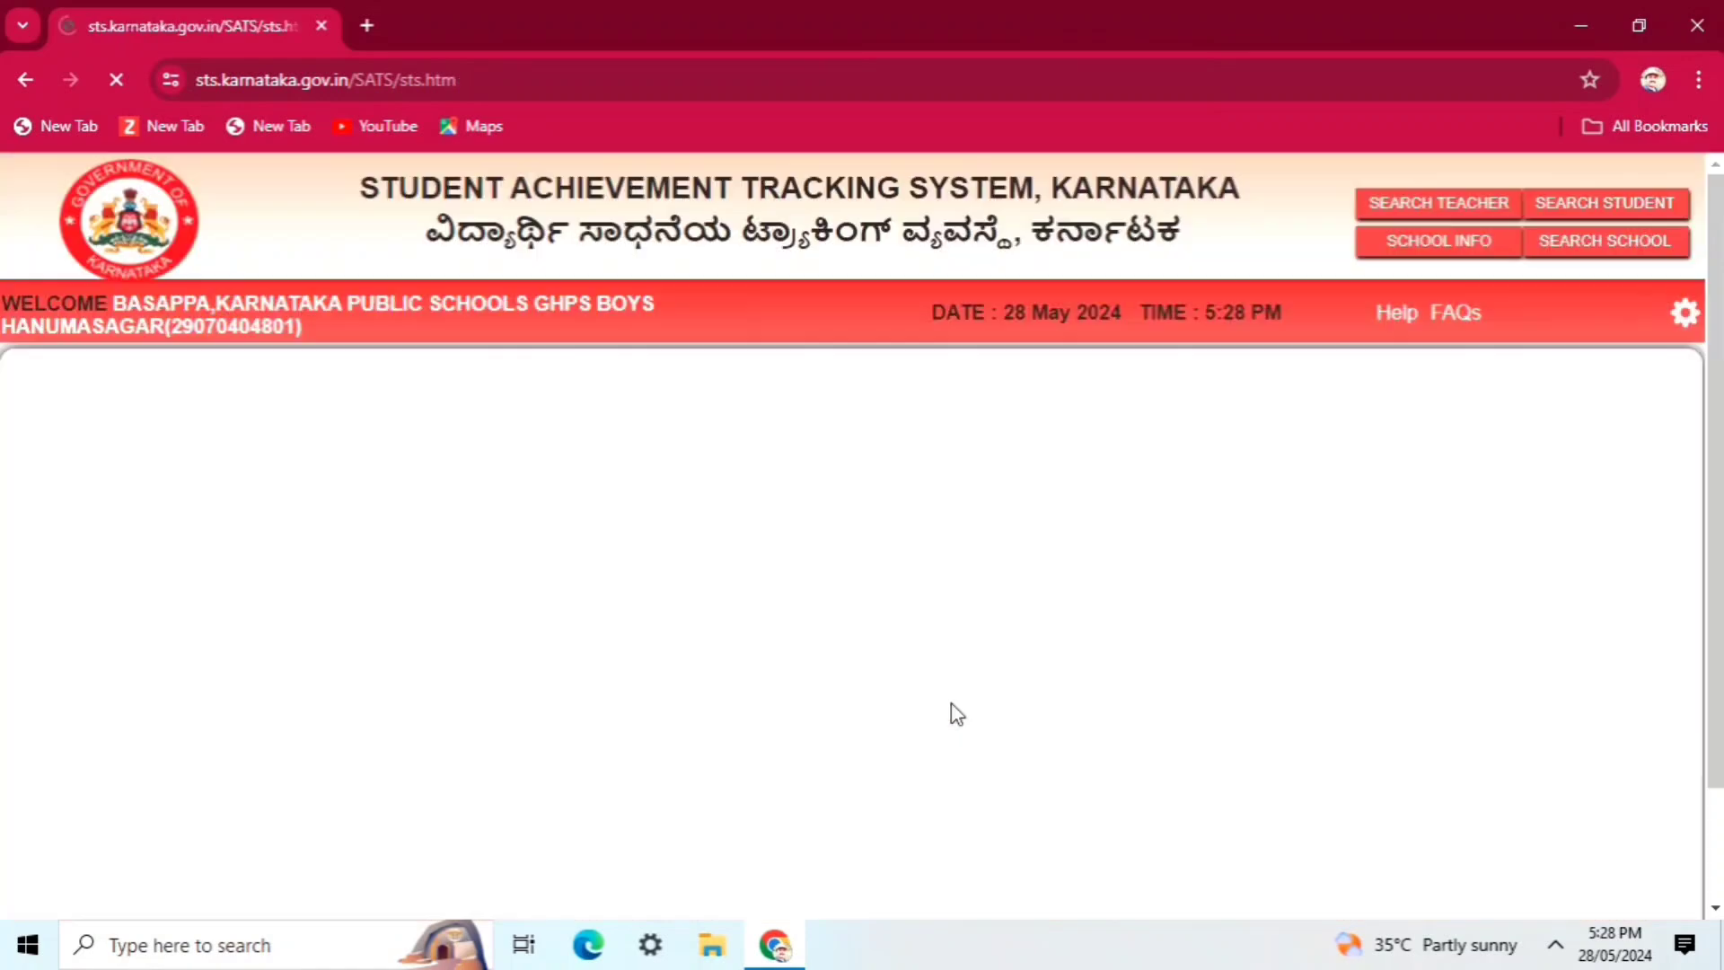
scroll(1719, 564, down, 7)
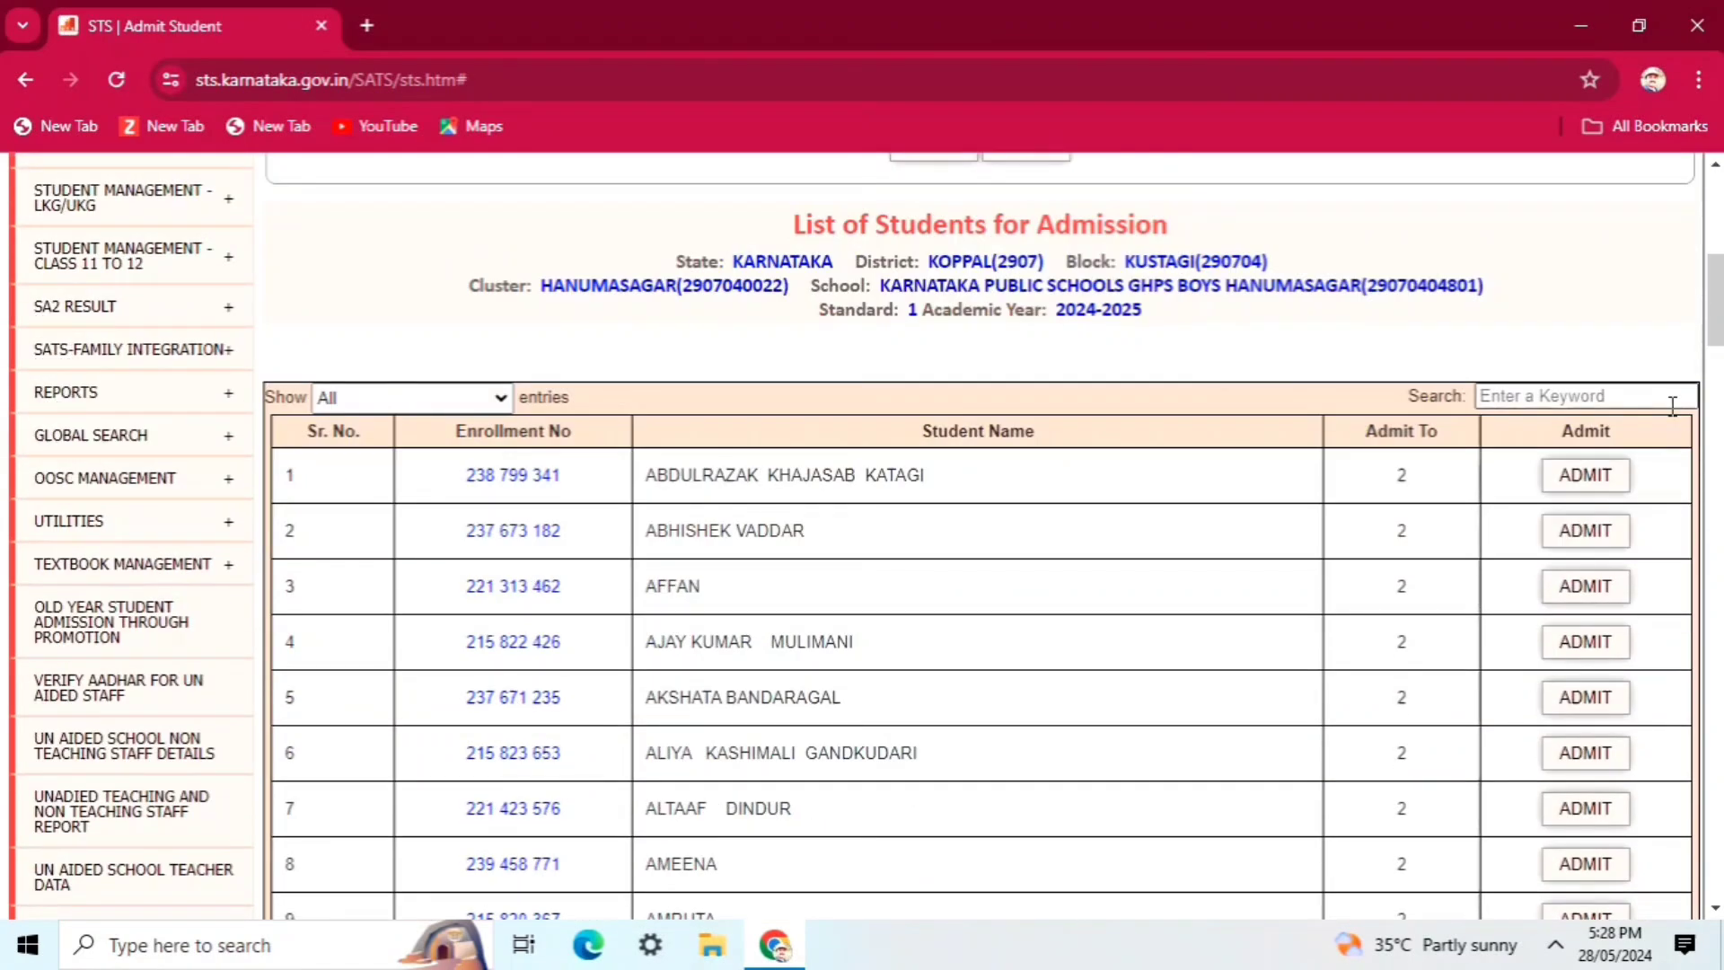
click(1673, 403)
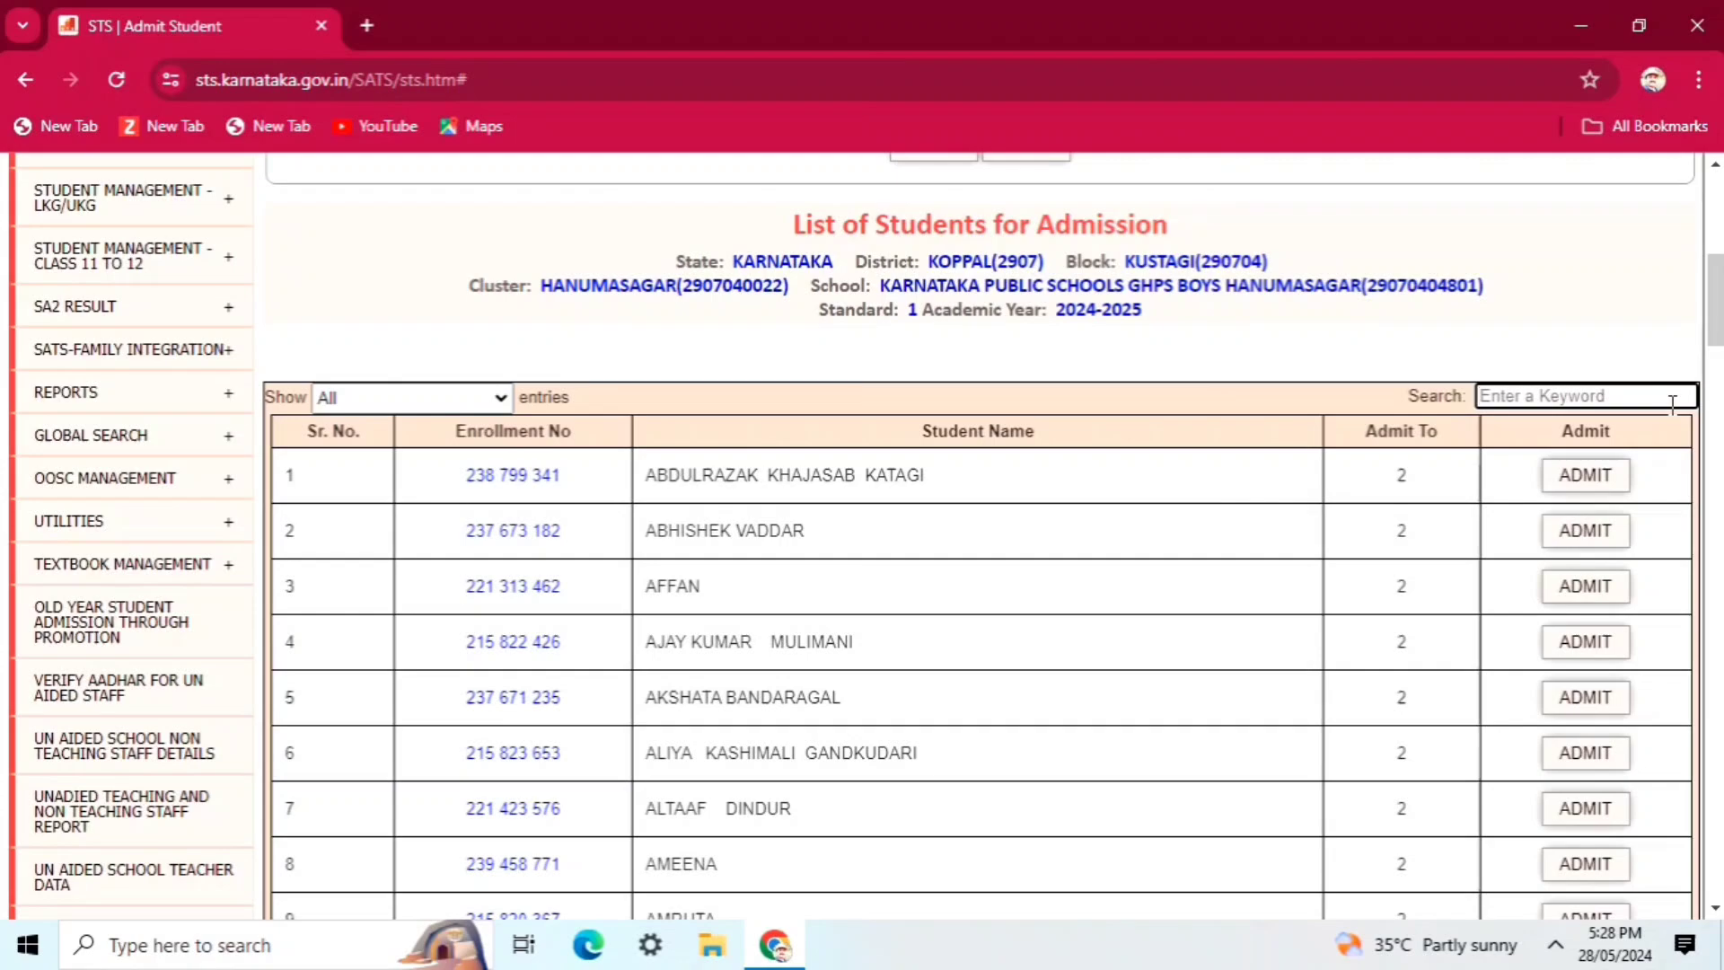
Open the promotion admission form for the student in row 13 of the admission list.
drag(1718, 286, 1715, 321)
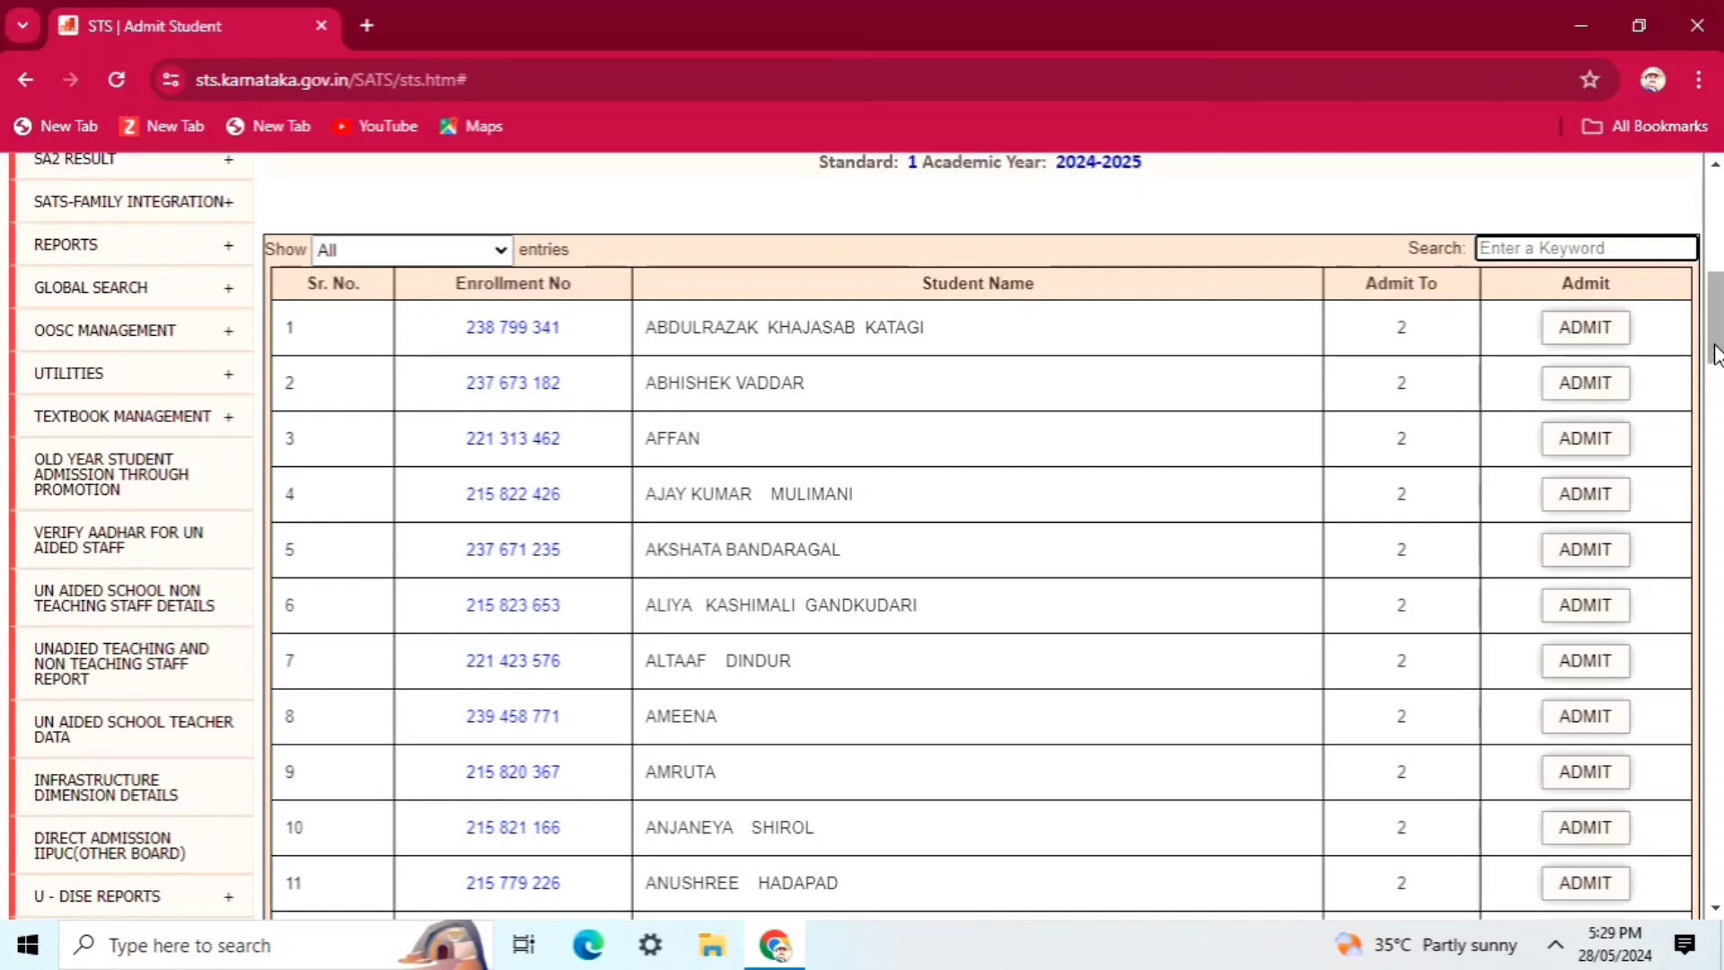
drag(1718, 353, 1717, 415)
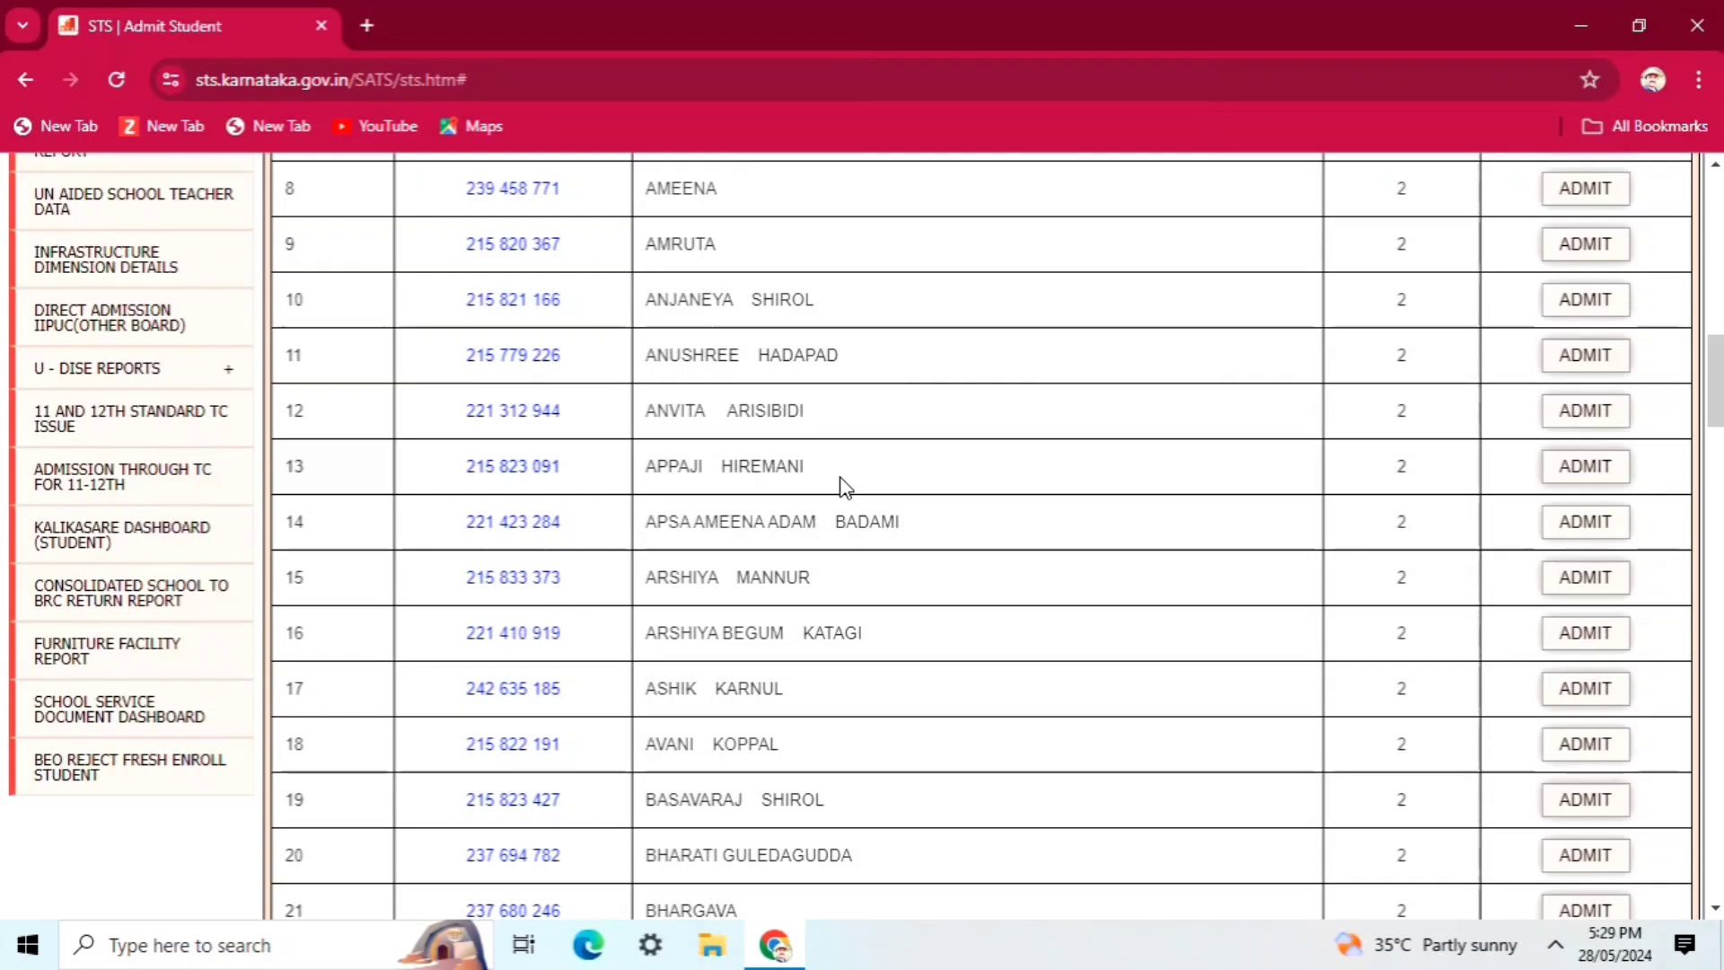
click(1585, 467)
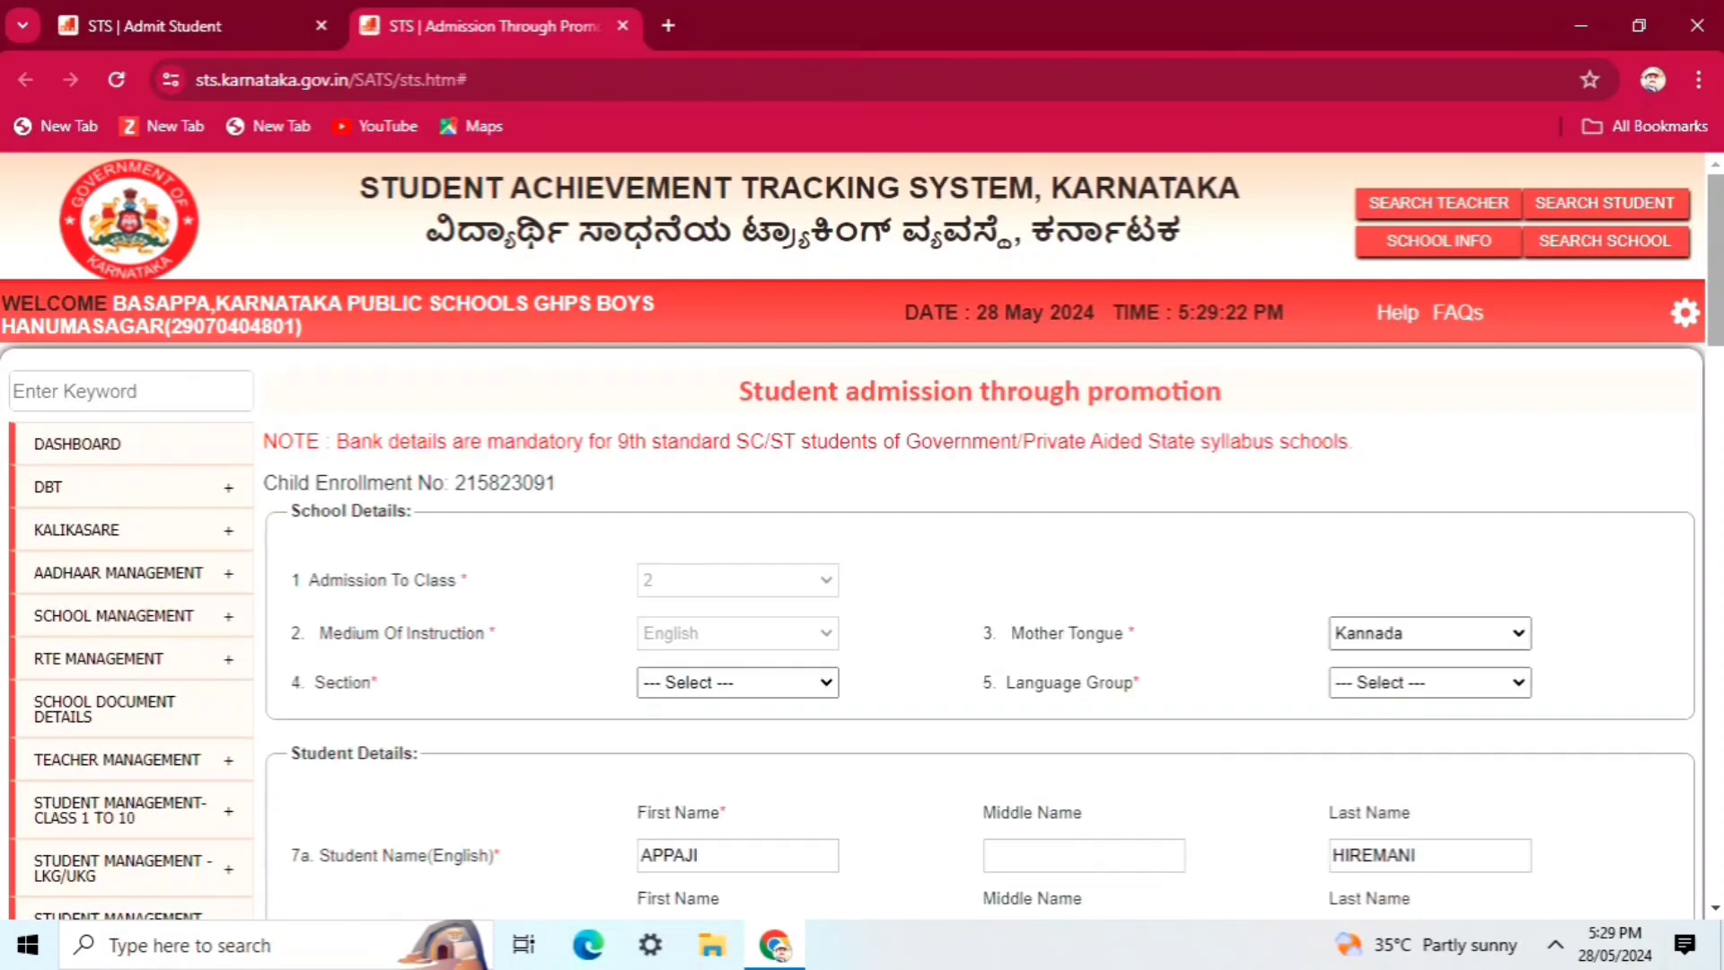
Set the section to B and the language group to EM_Eng_Kan in the school details.
scroll(862, 537, down, 3)
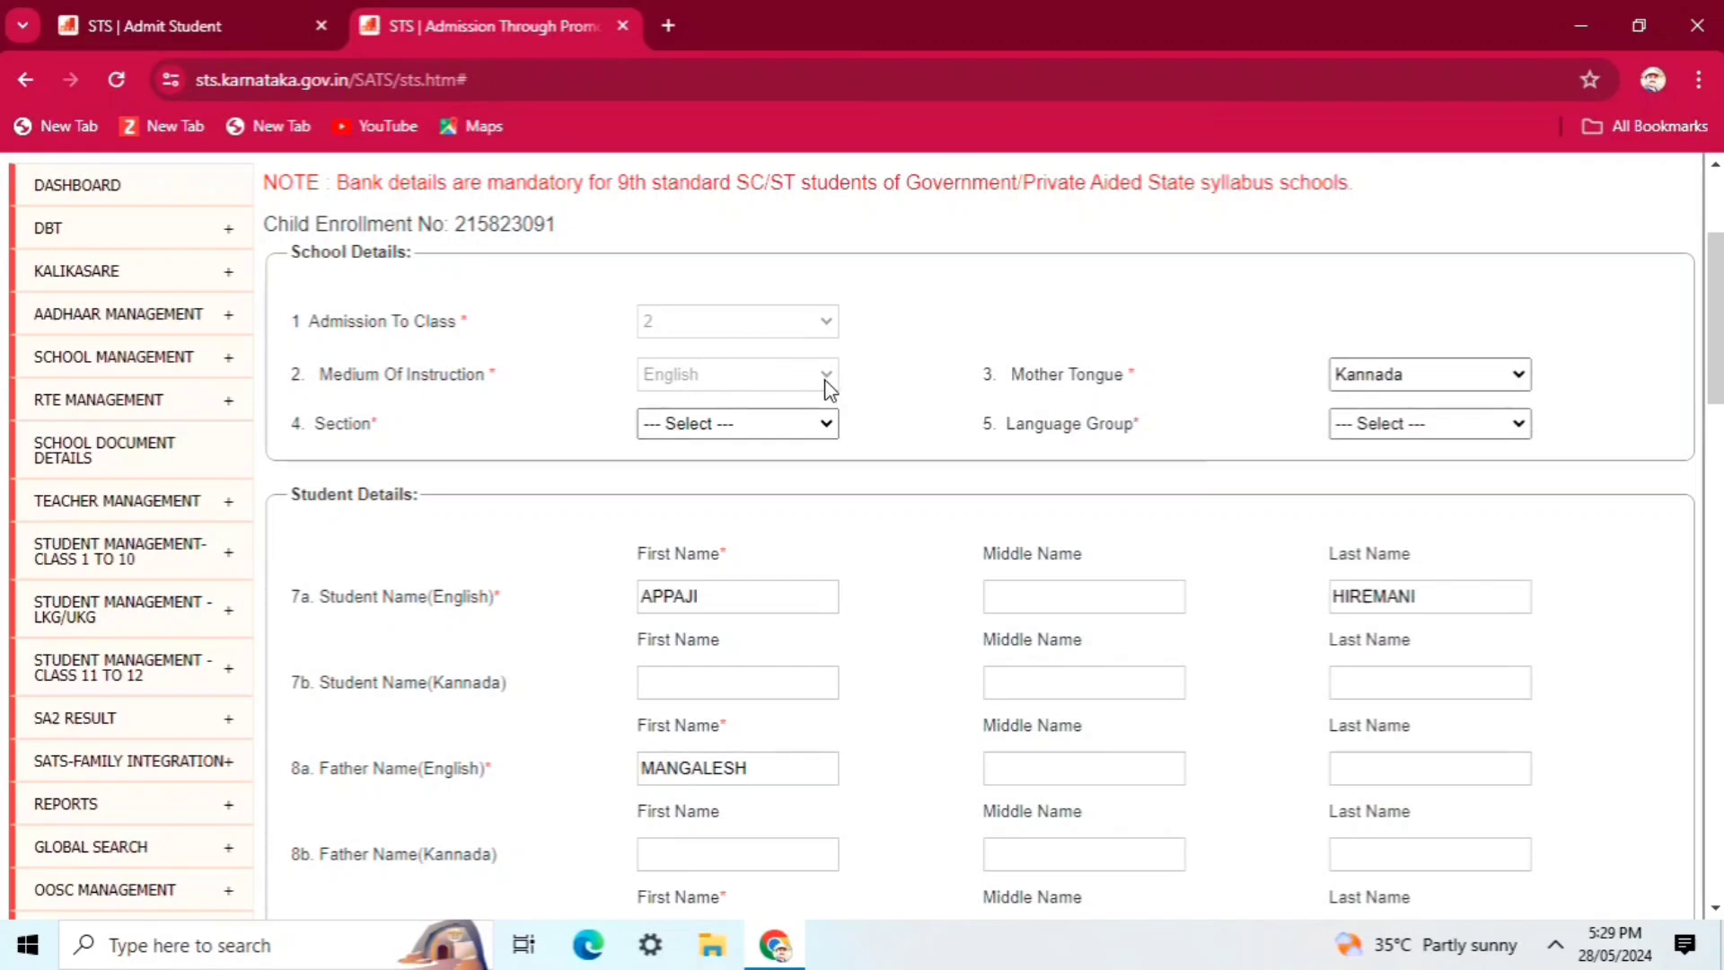
click(816, 423)
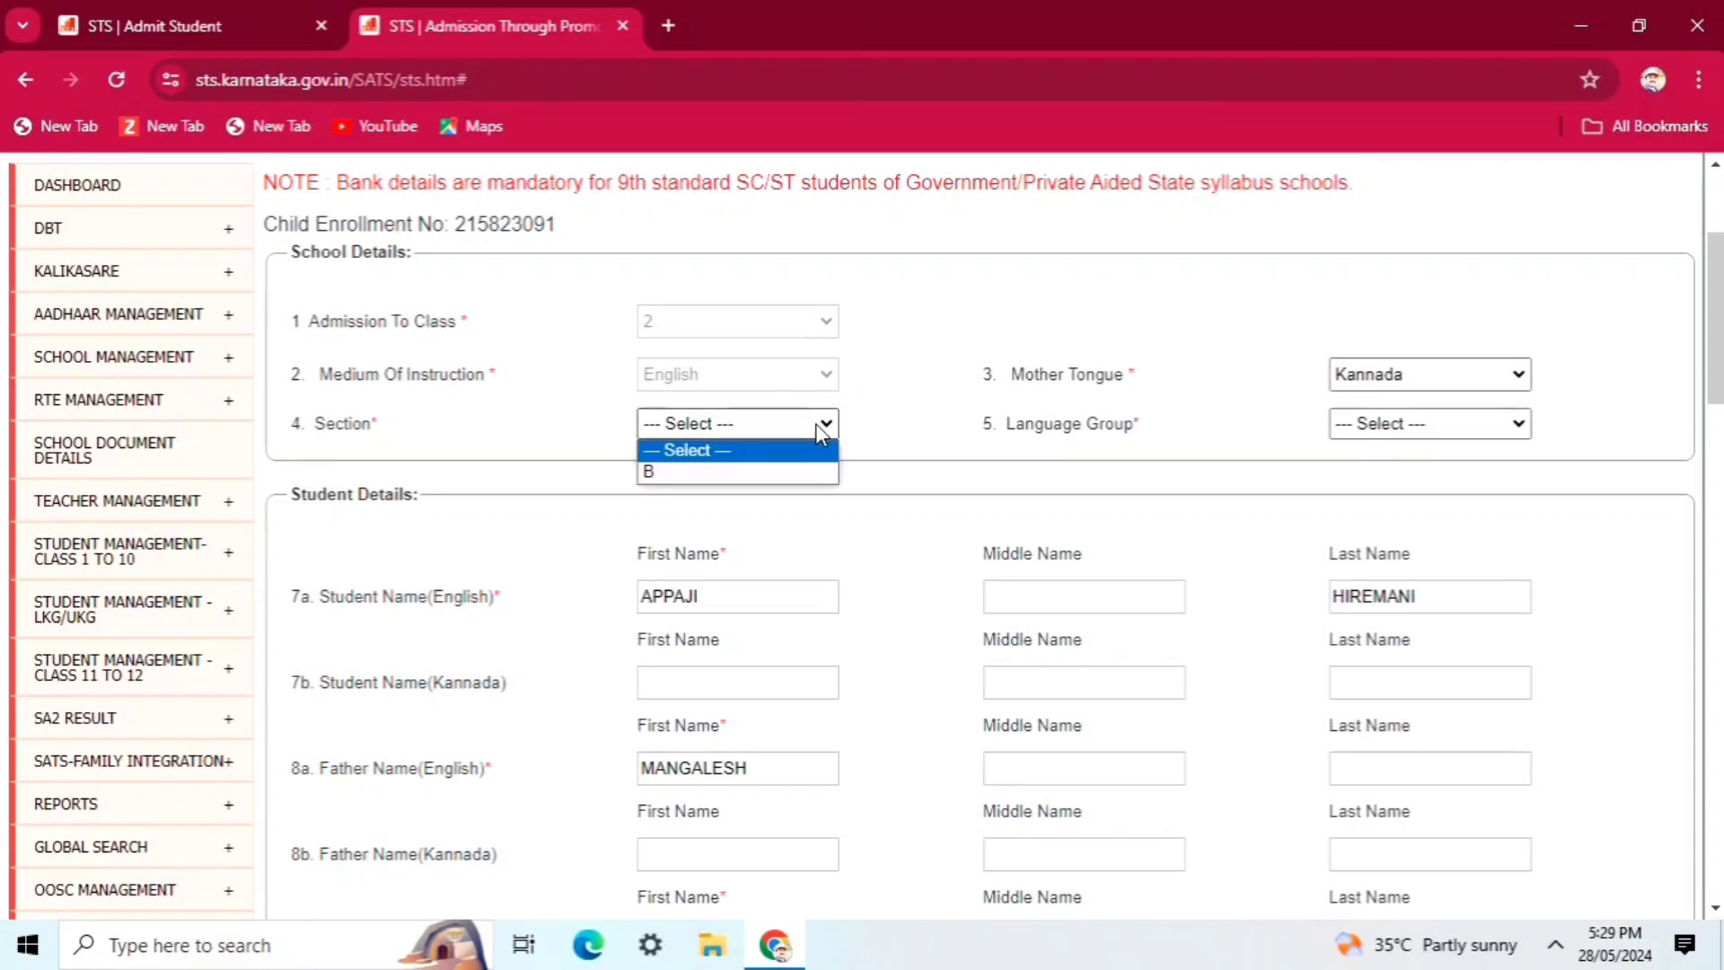
click(726, 472)
click(1404, 427)
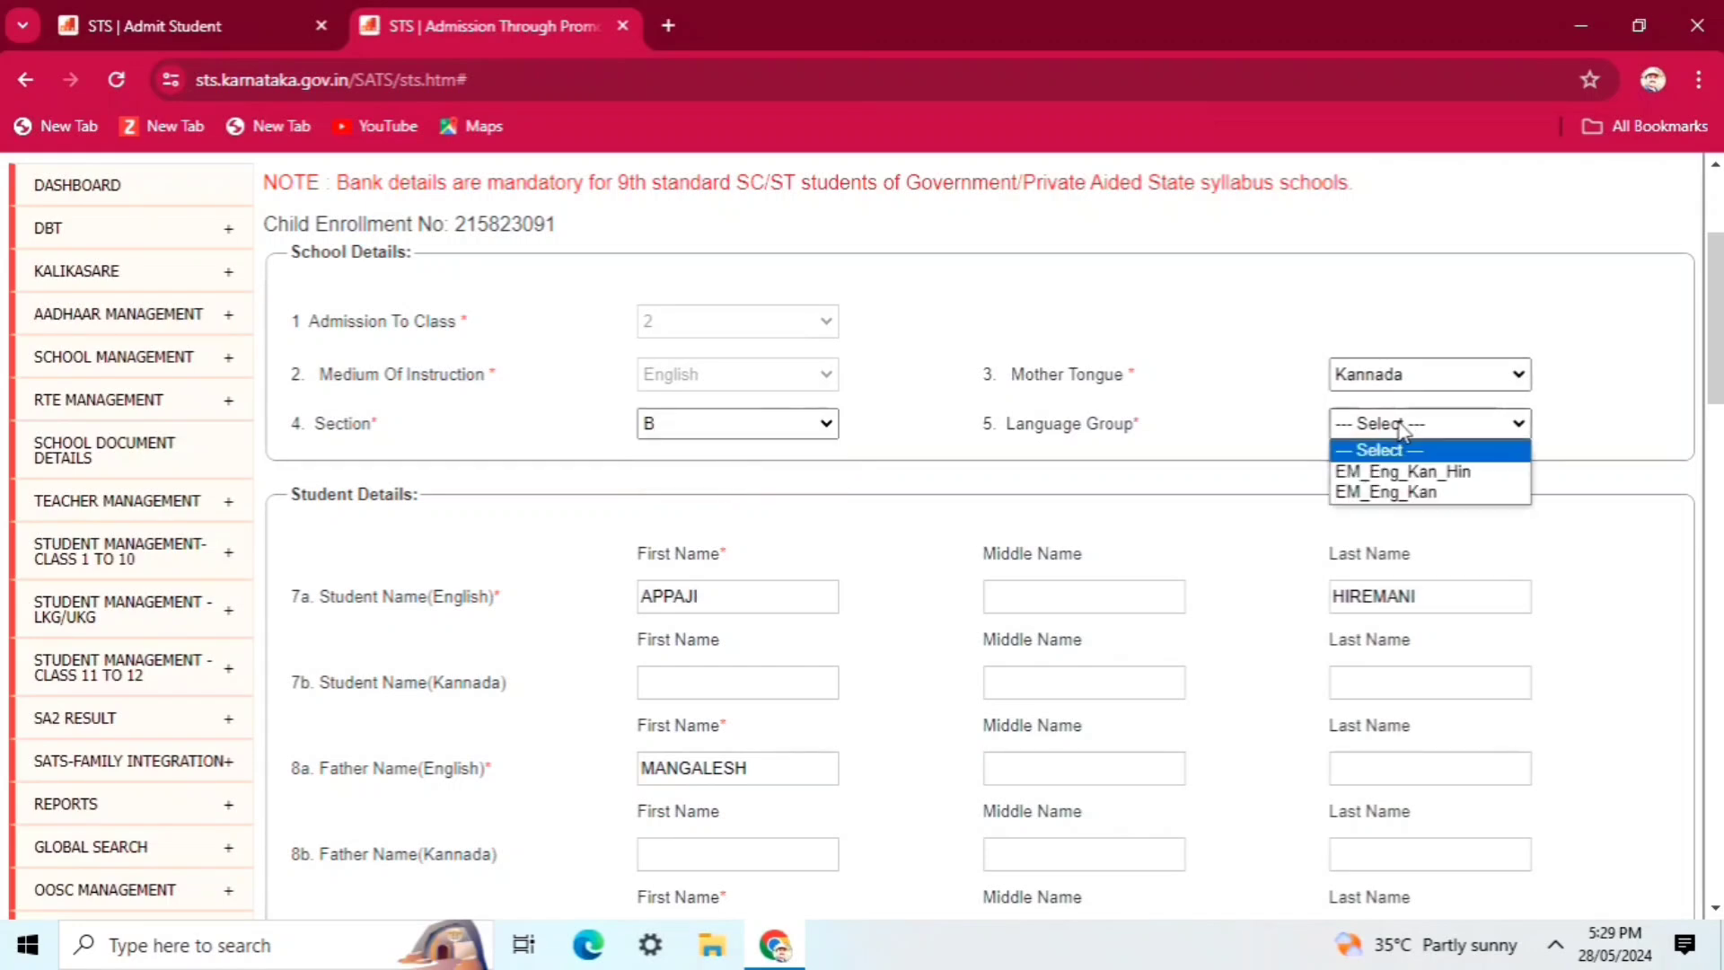
click(1392, 499)
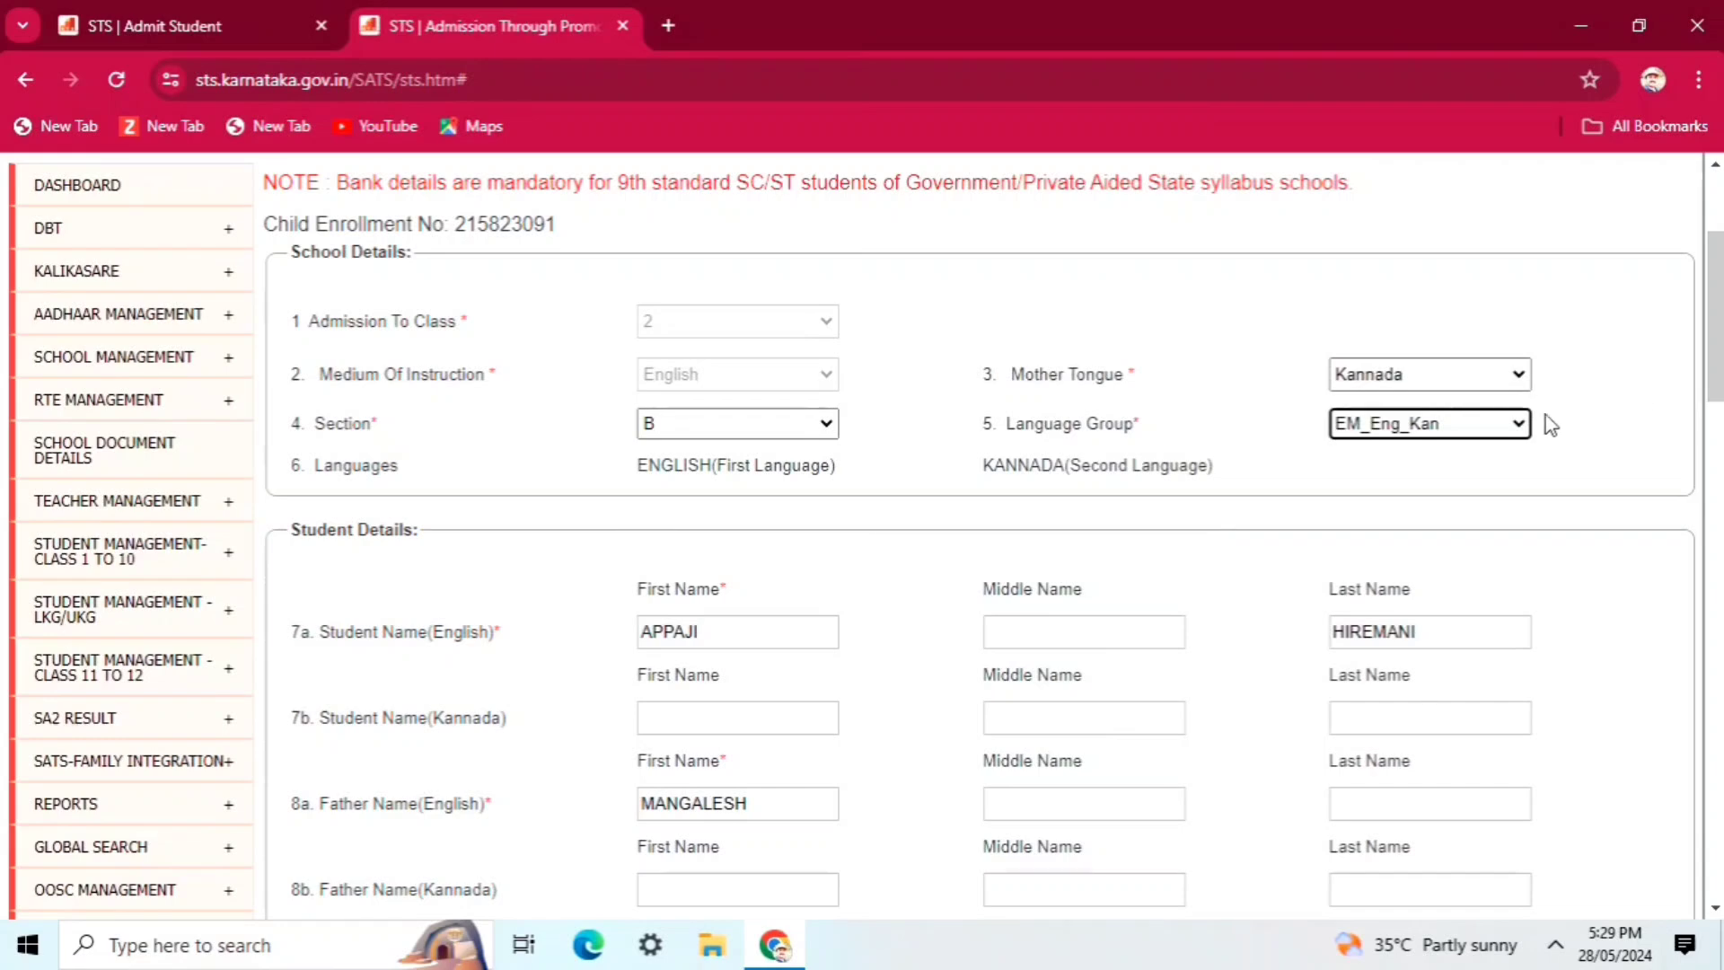
click(1502, 426)
click(1501, 426)
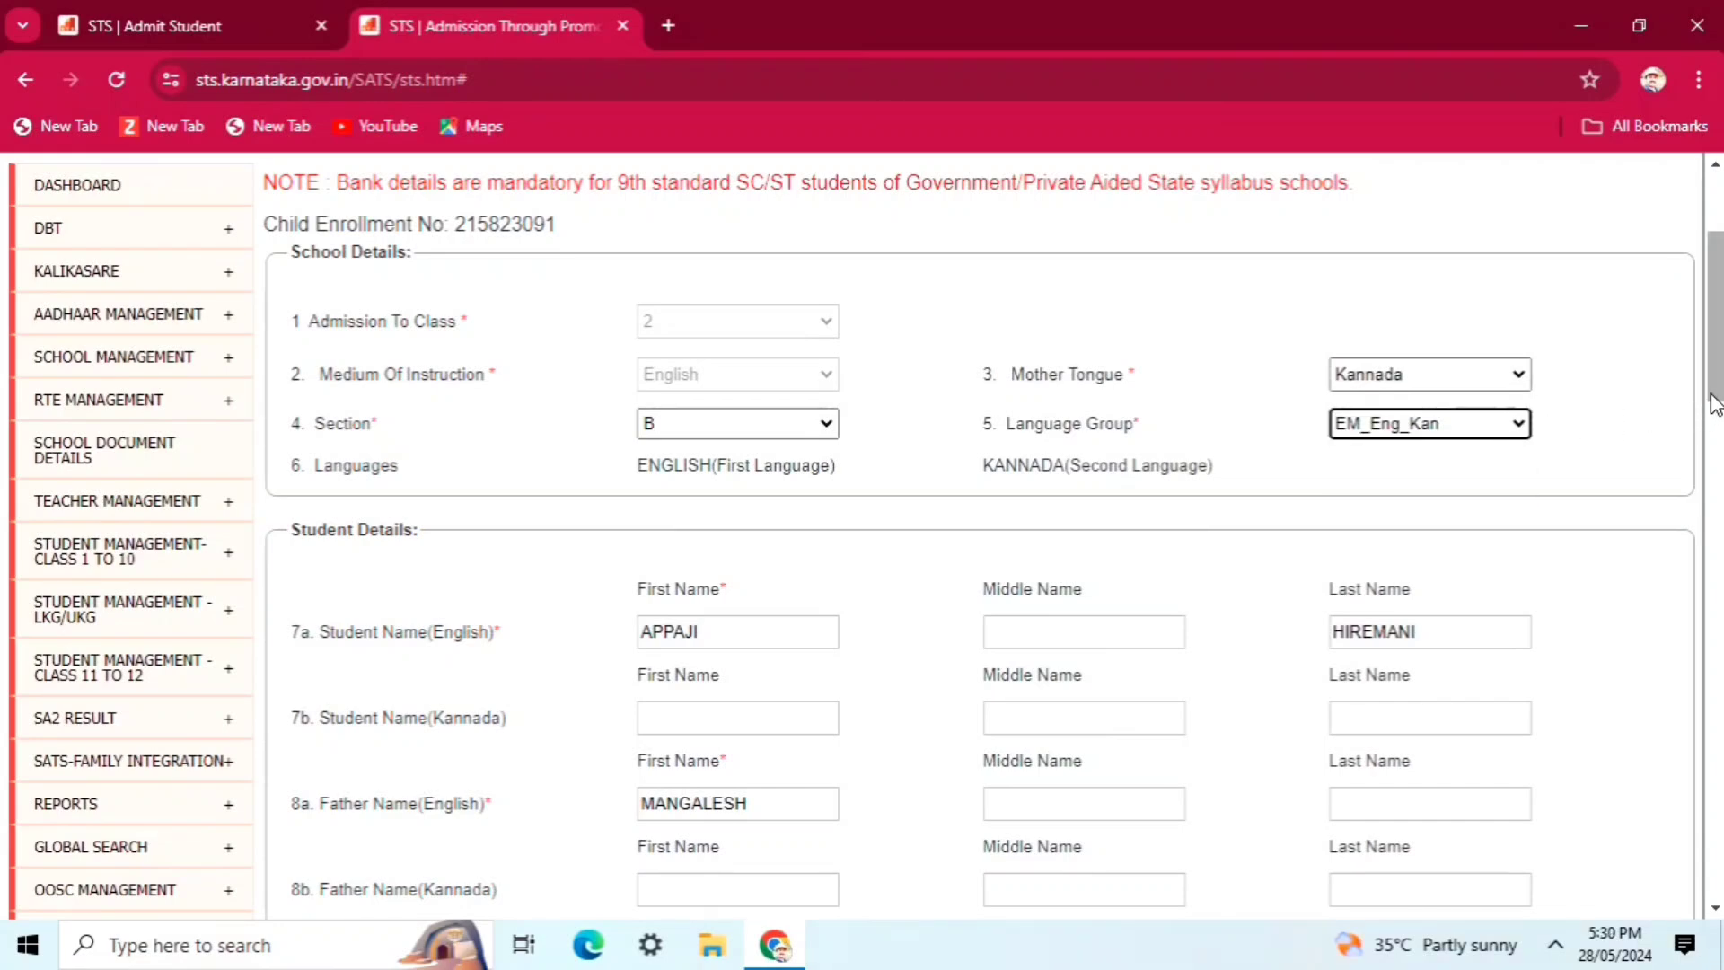
Examine the prefilled student, caste and contact details and the optional Bhagyalakshmi bond and bank fields.
drag(1716, 406, 1713, 492)
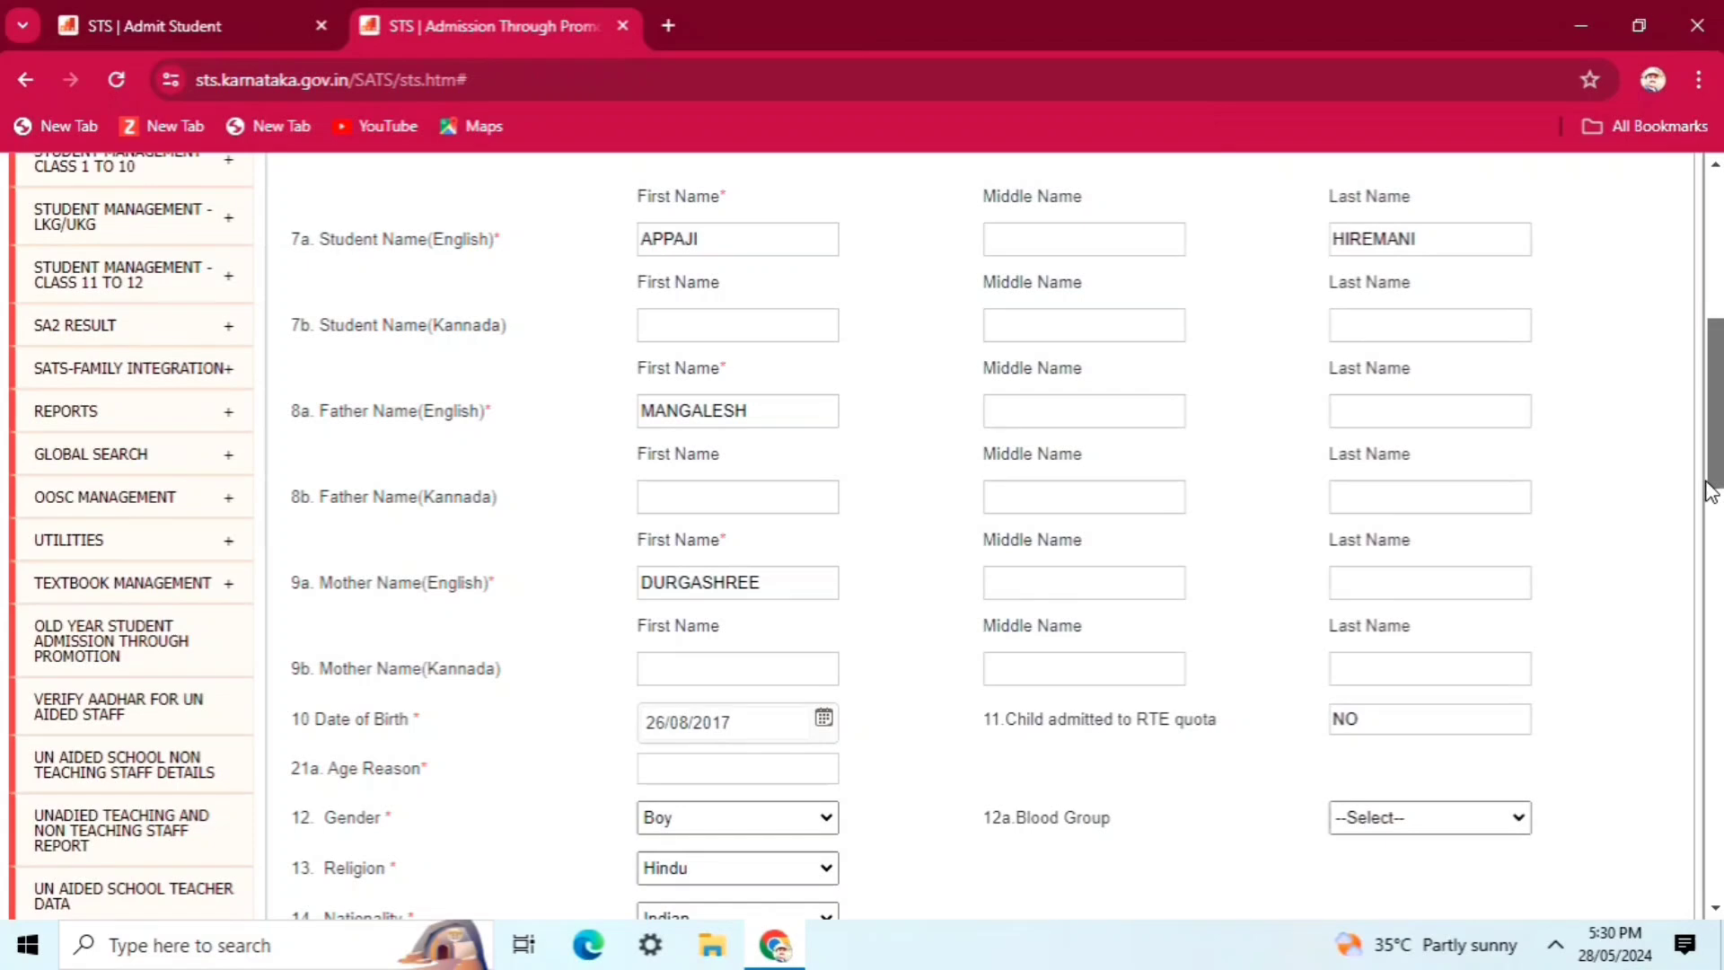
scroll(824, 398, down, 3)
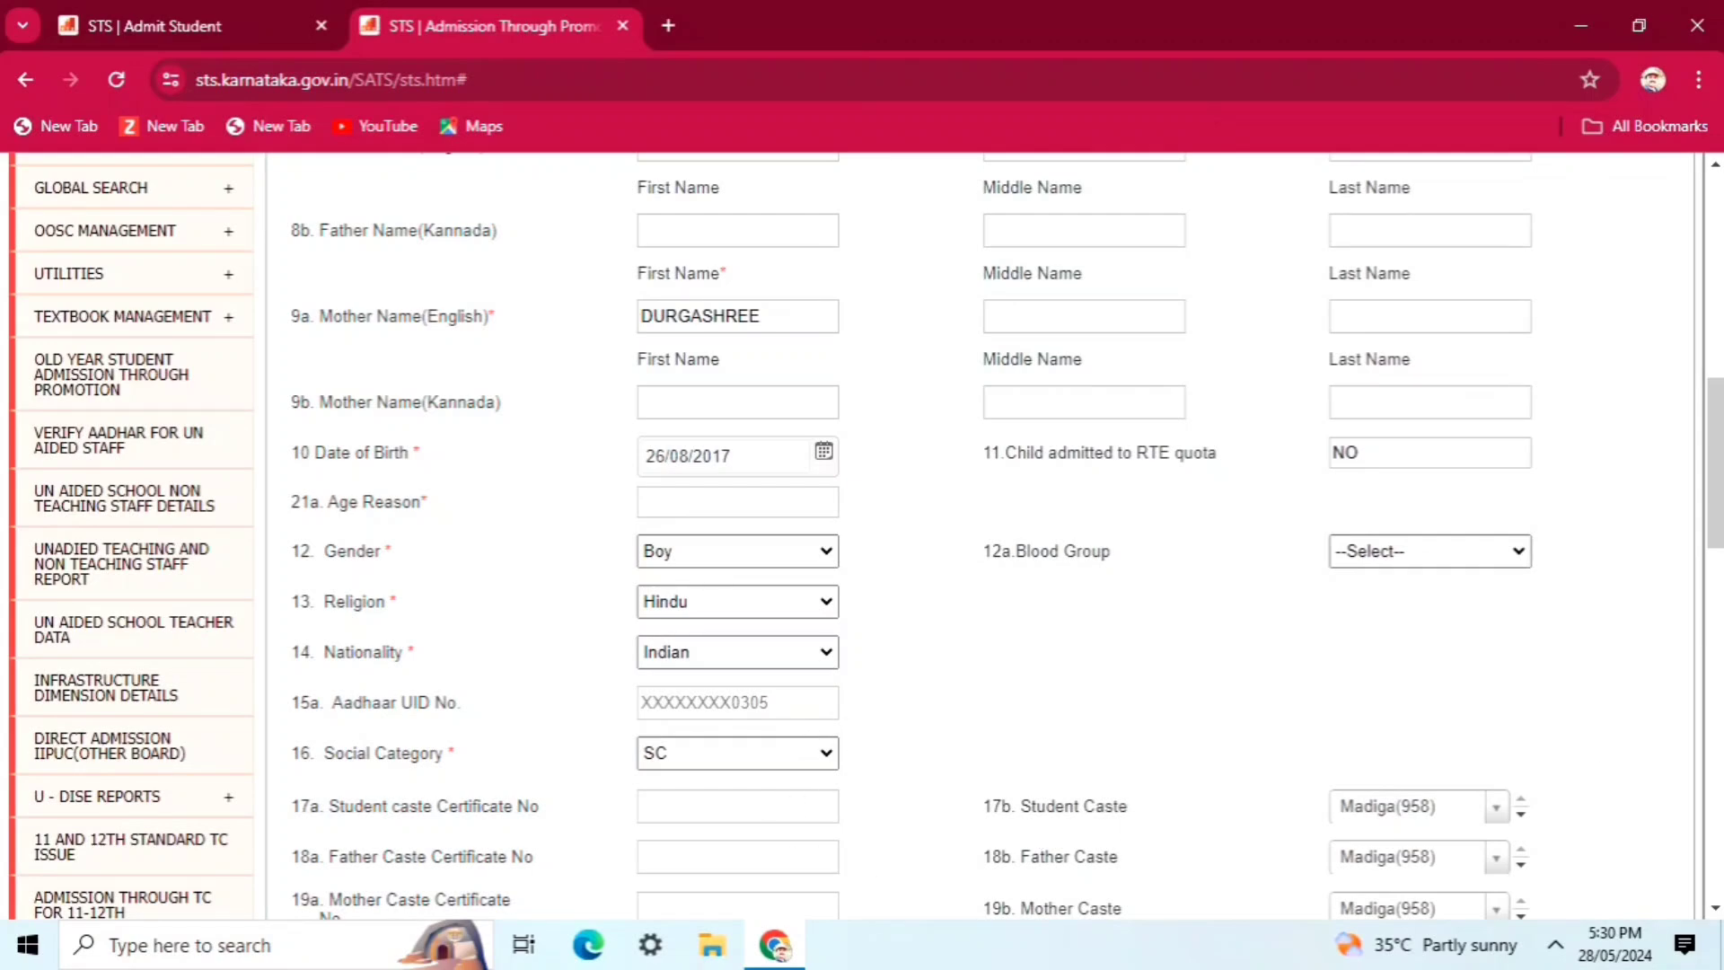
scroll(1715, 539, down, 5)
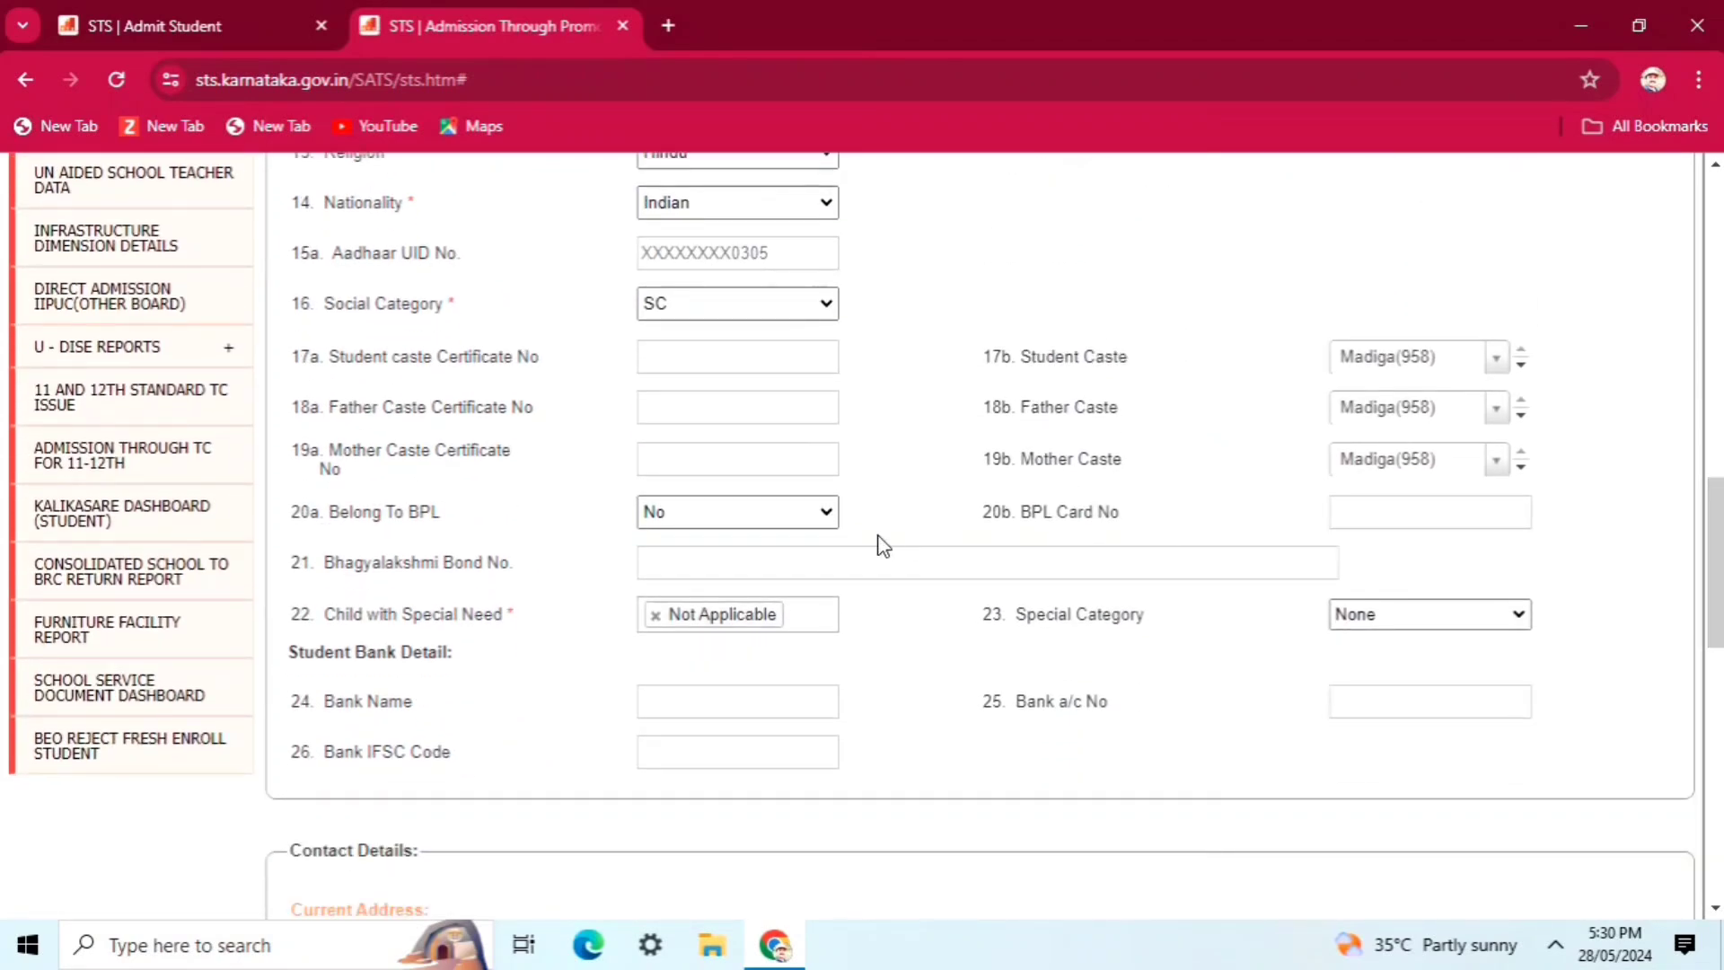
click(775, 556)
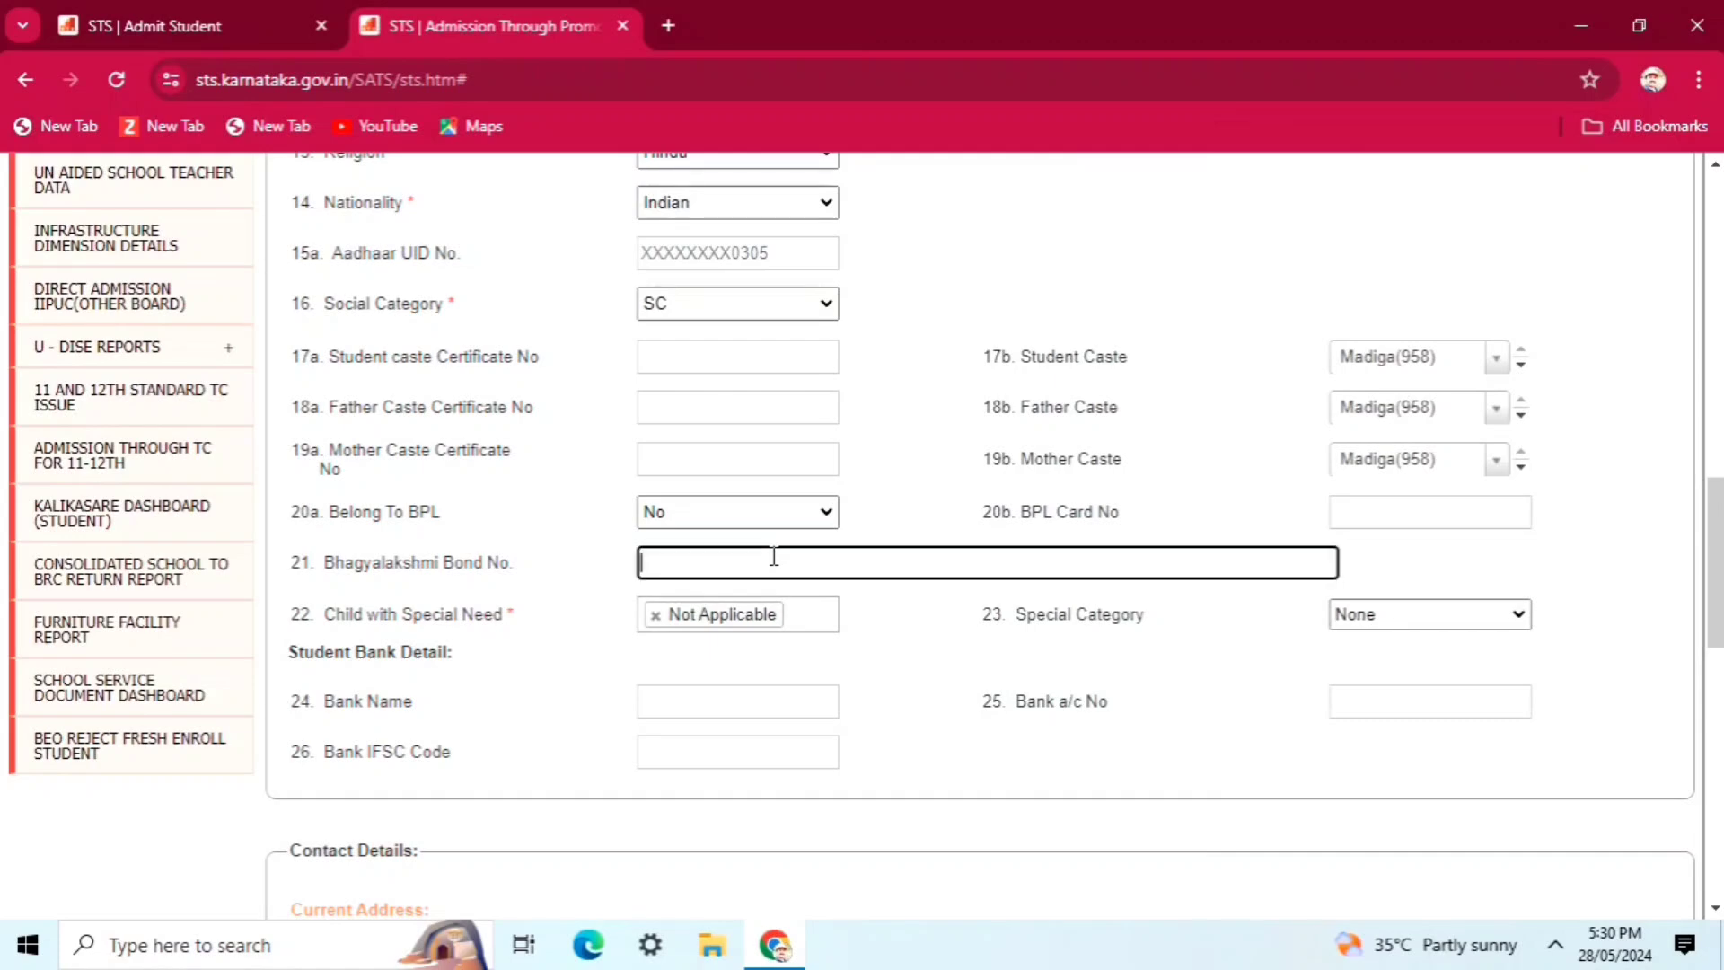
click(766, 709)
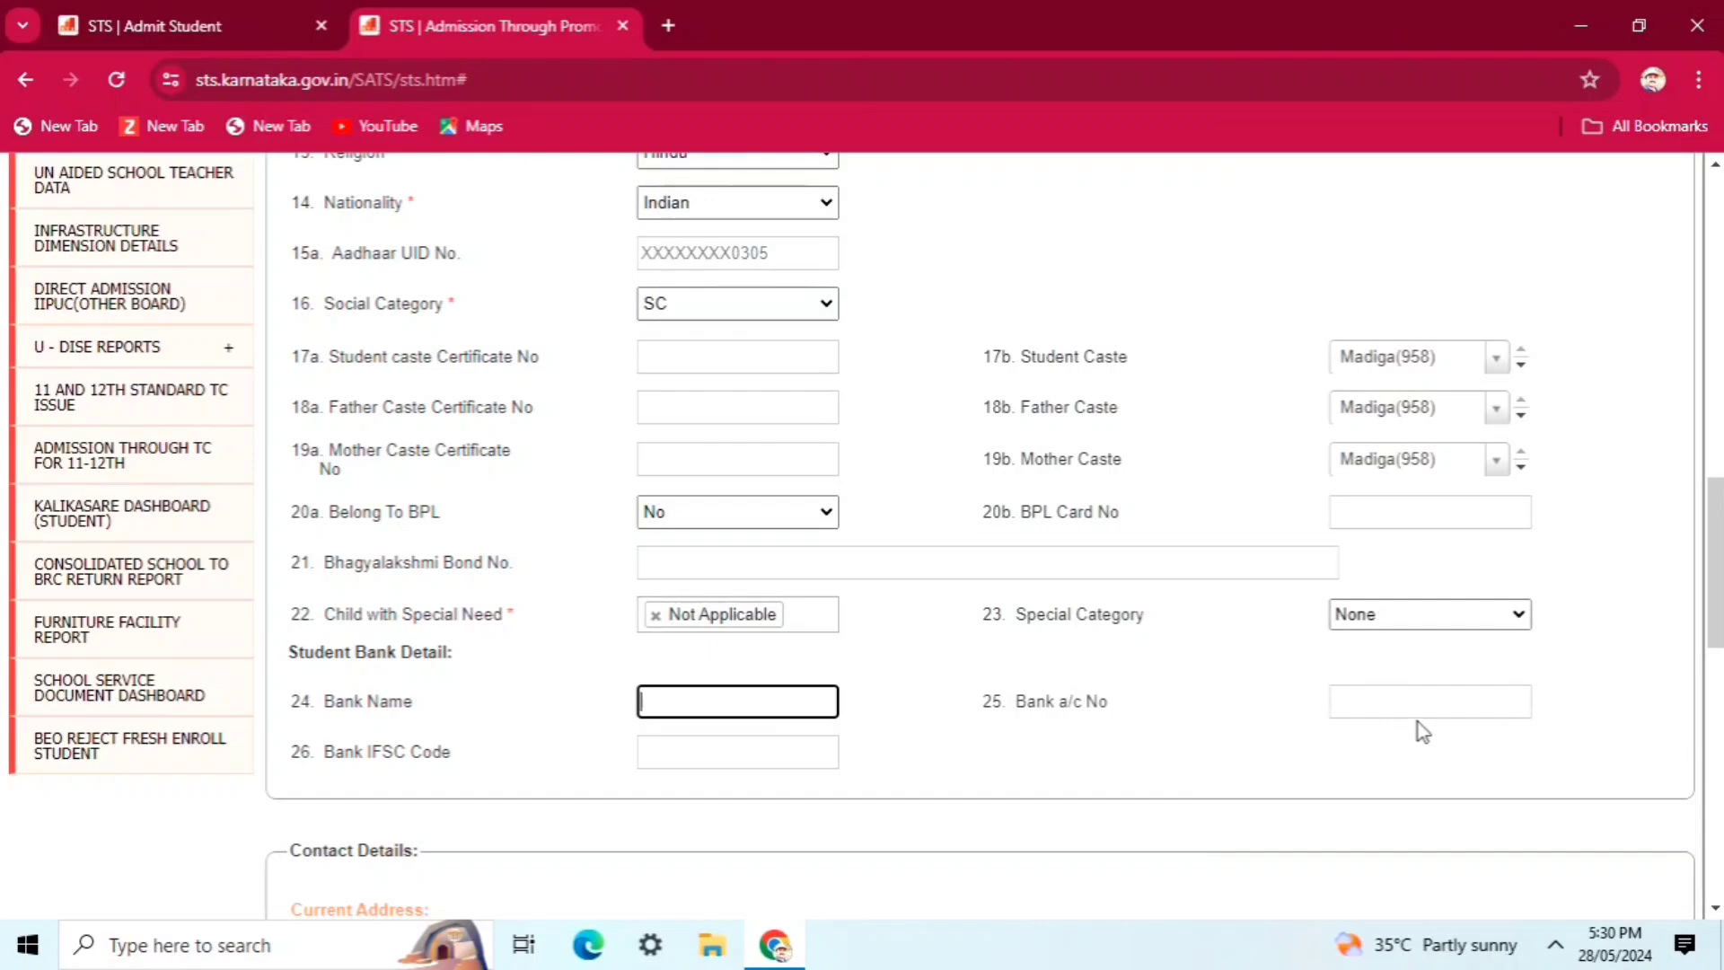
click(1392, 708)
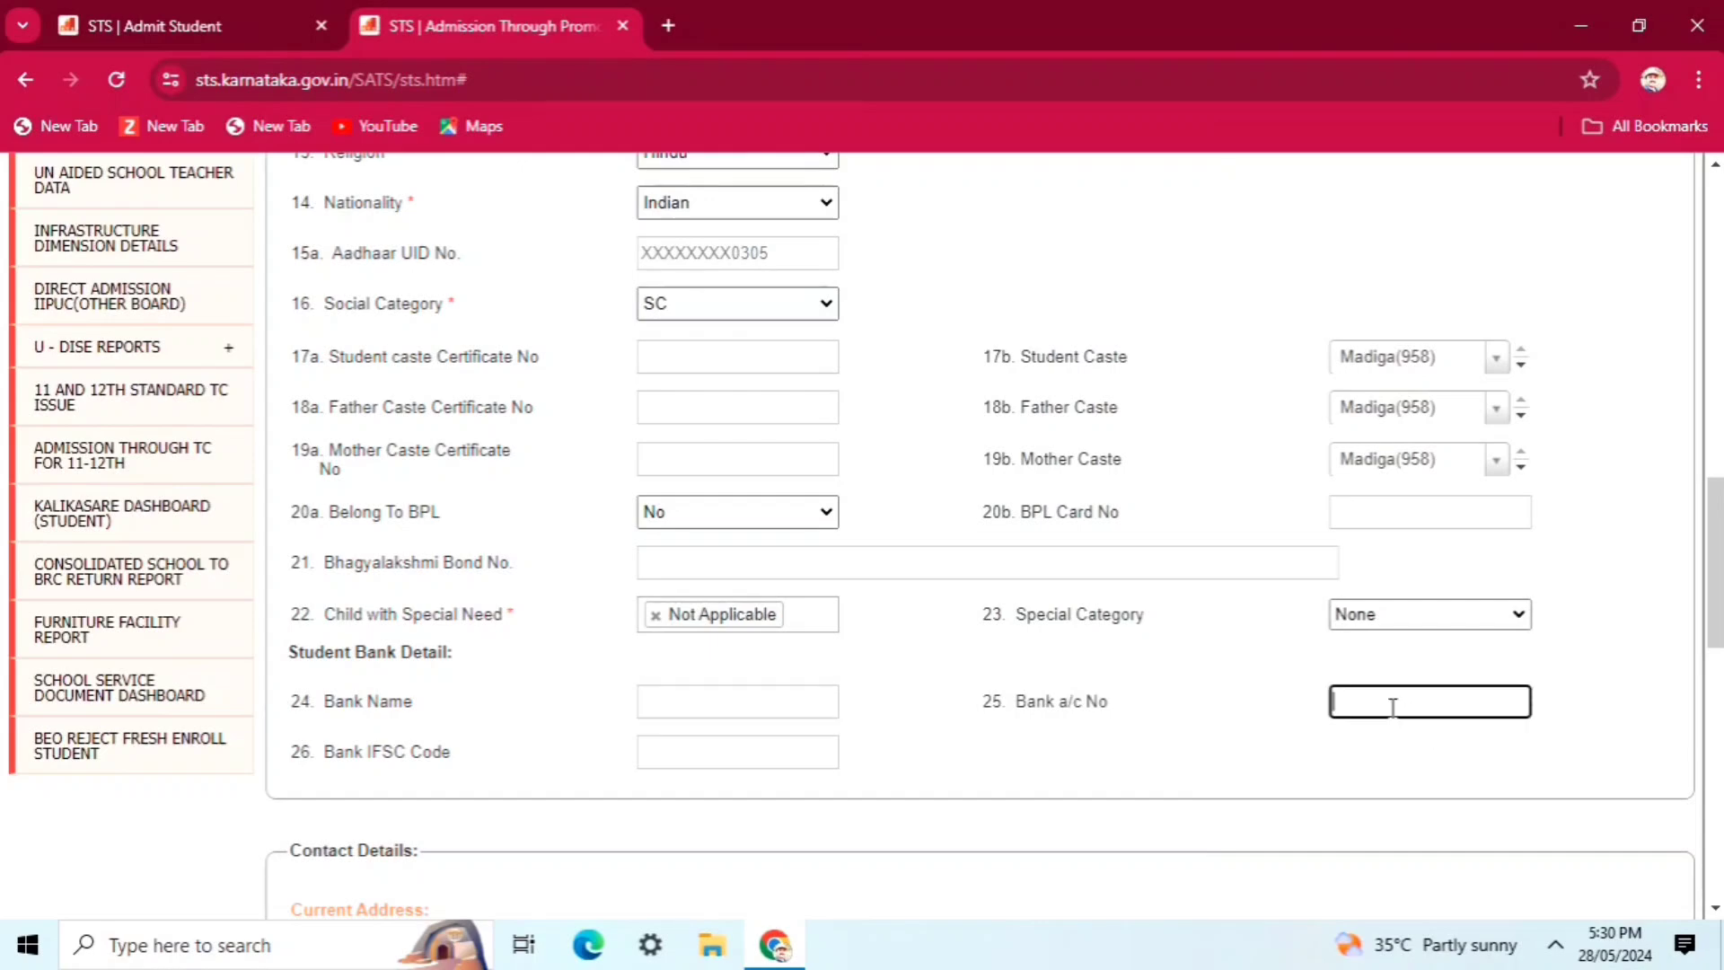
click(689, 751)
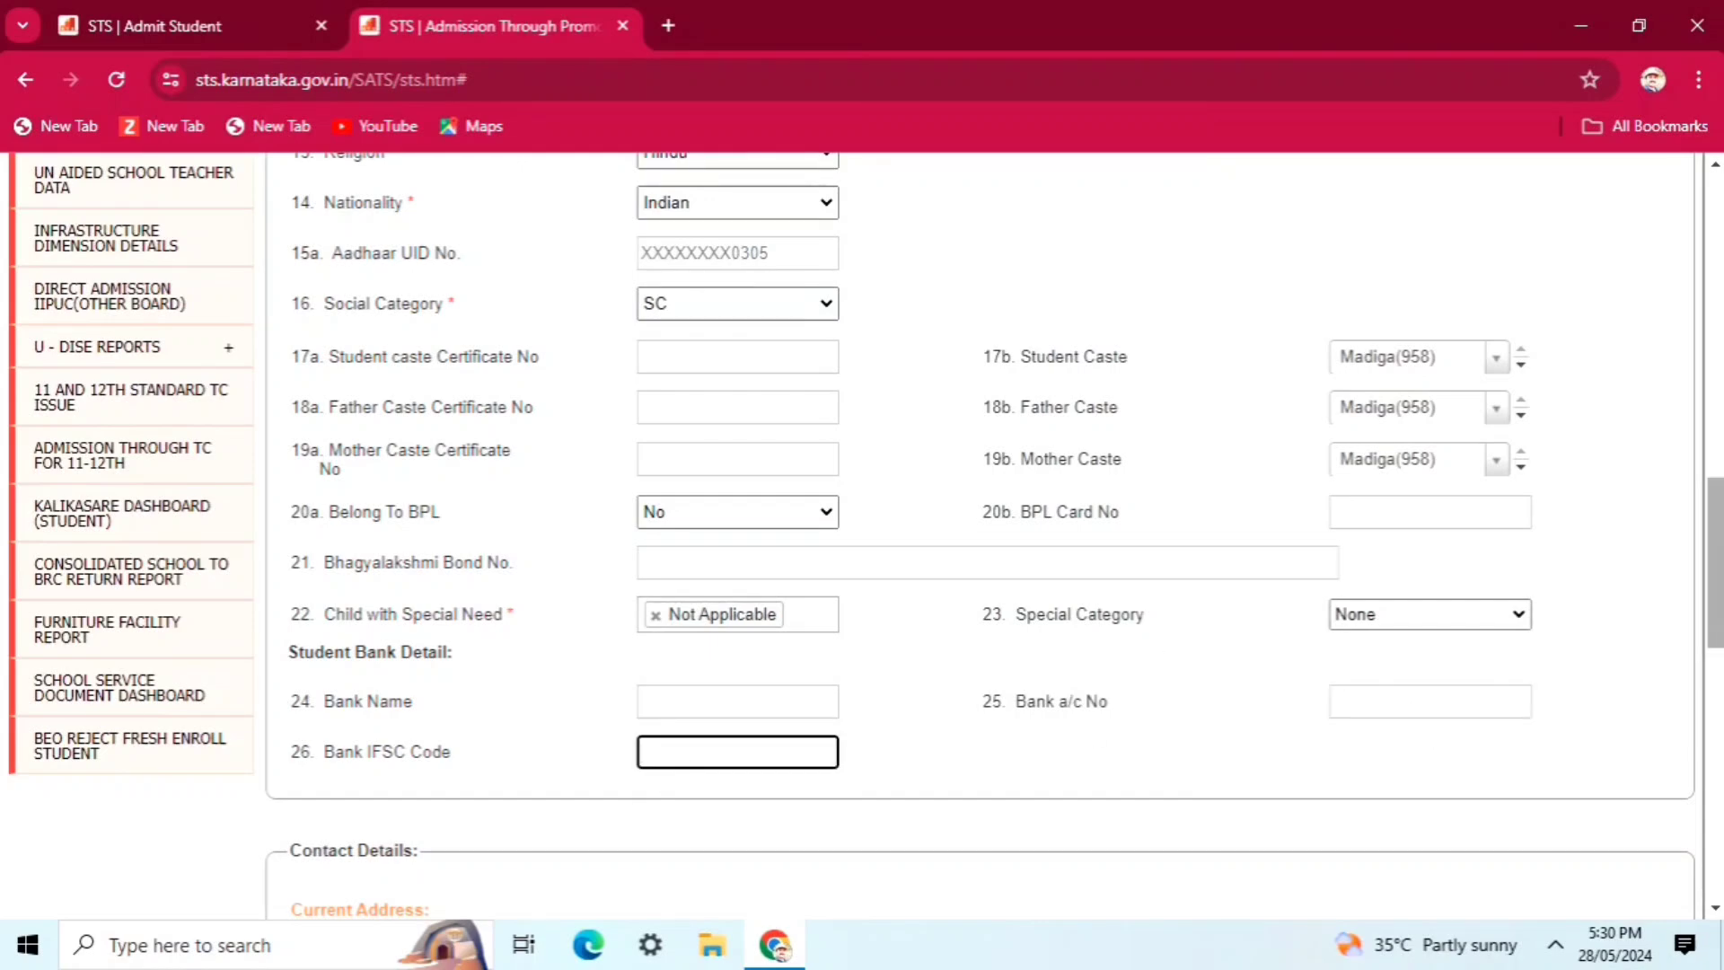
scroll(1716, 563, down, 5)
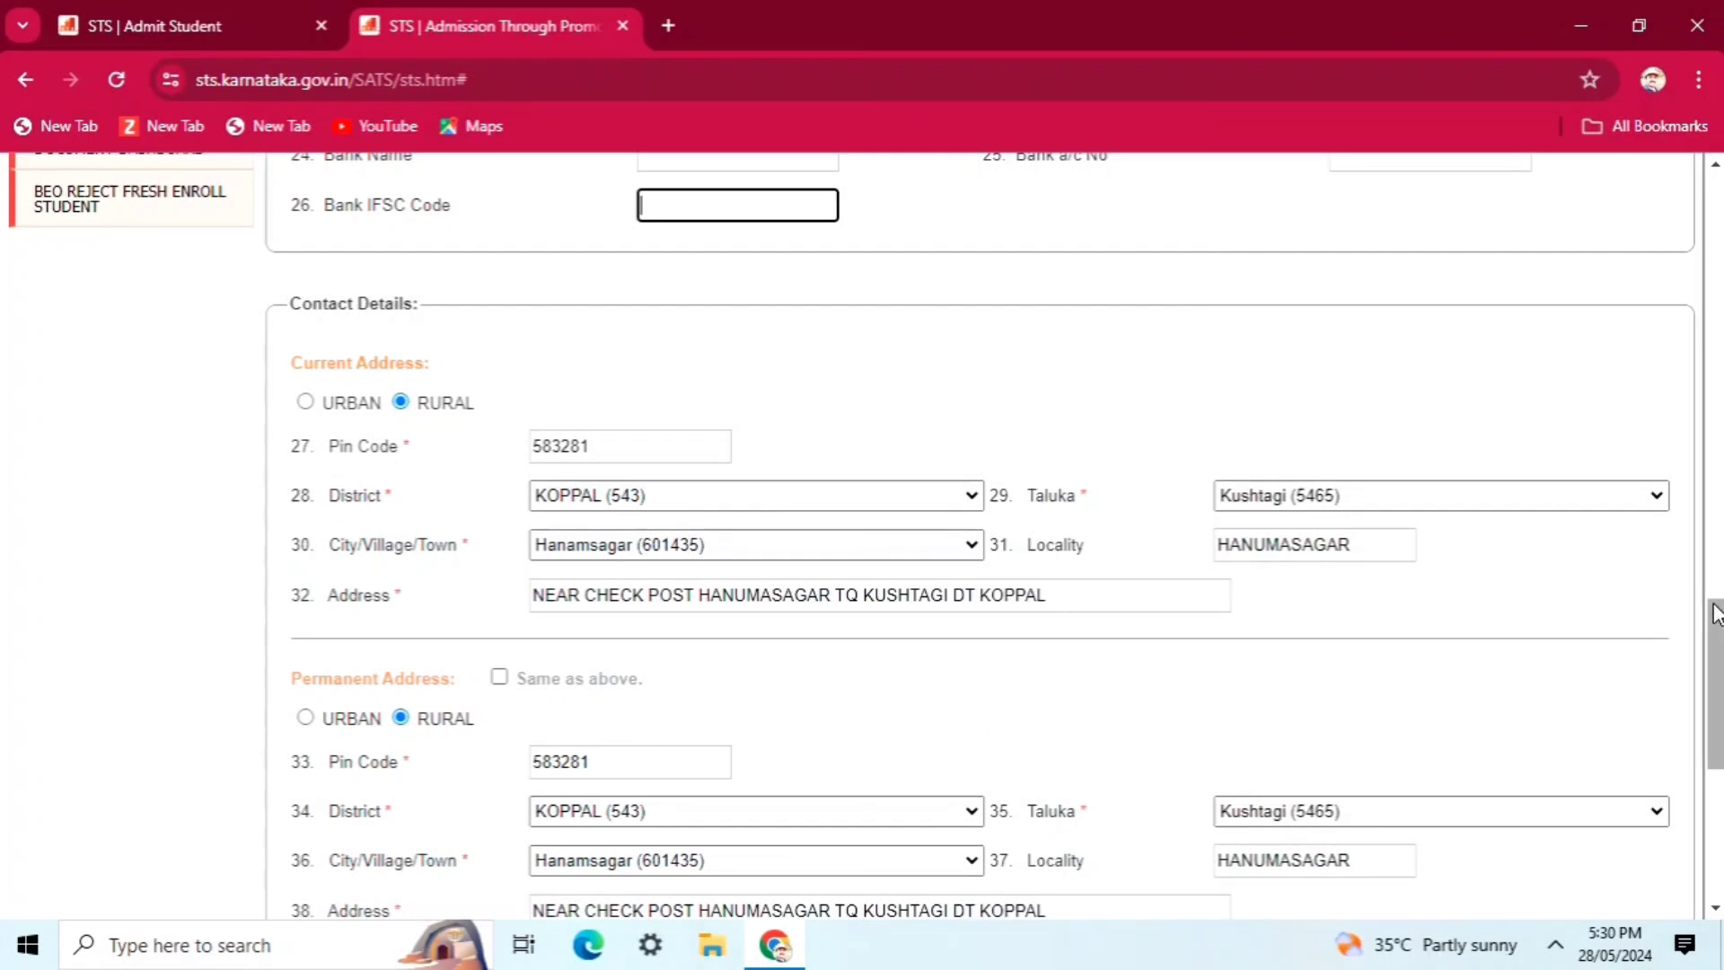
Try to submit the admission form, and enter "rd" as the student caste certificate number.
drag(1716, 618, 1715, 715)
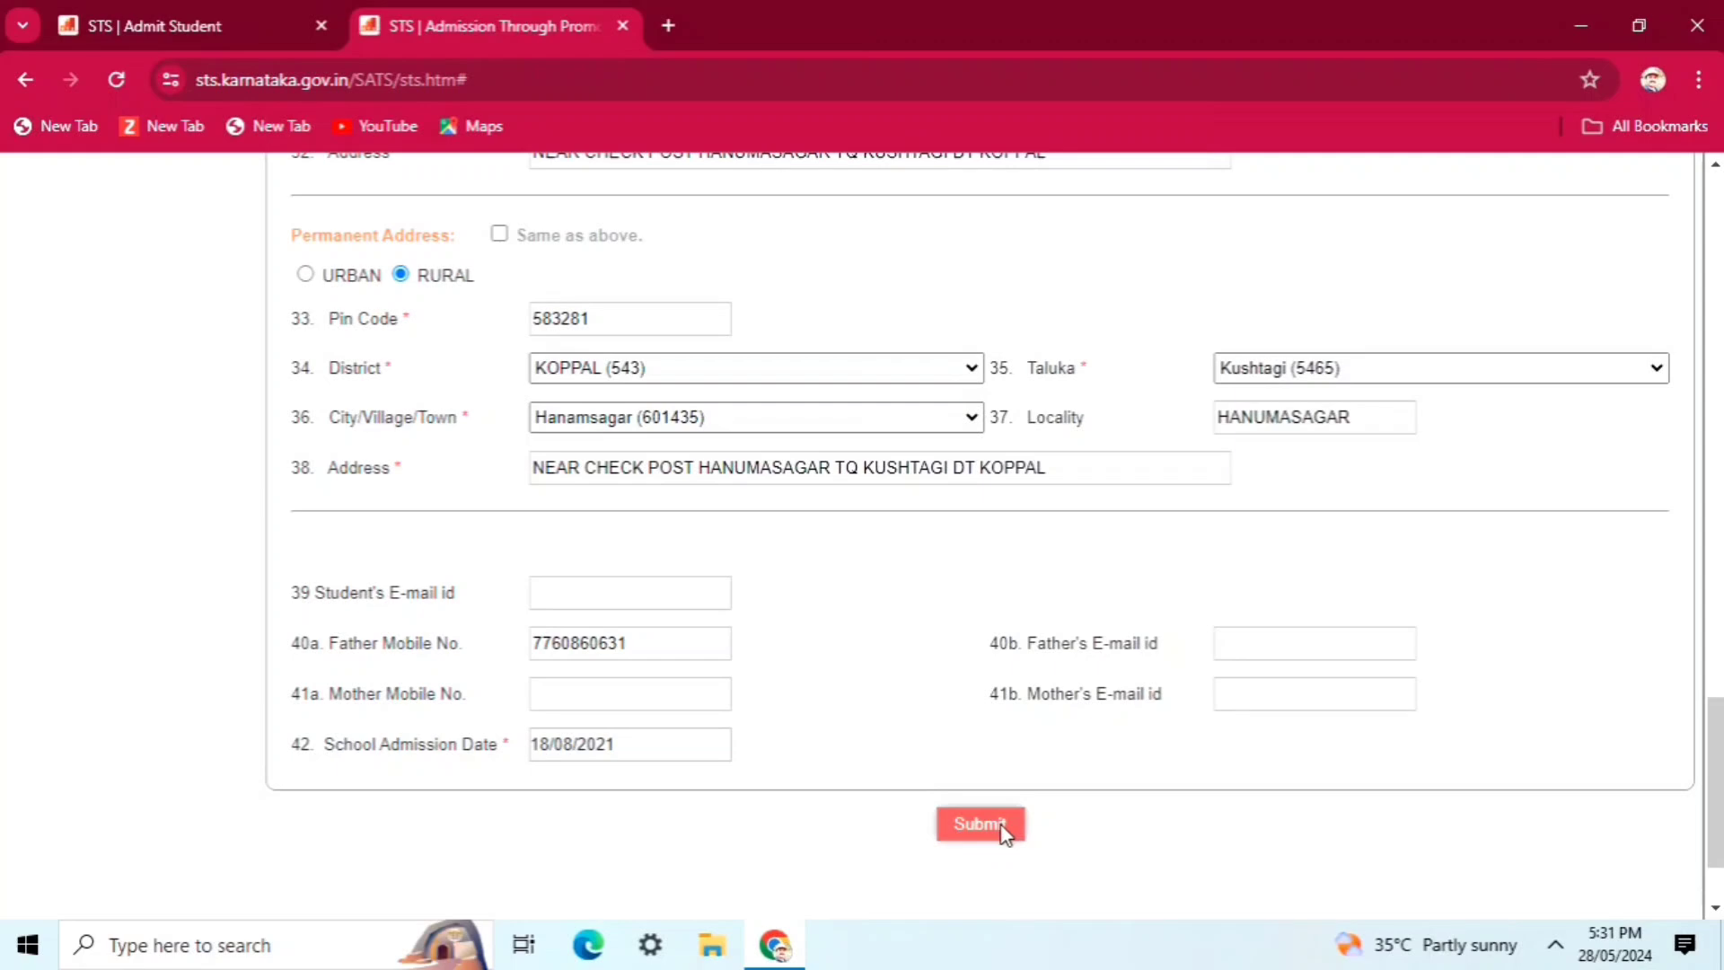
scroll(1001, 822, up, 1)
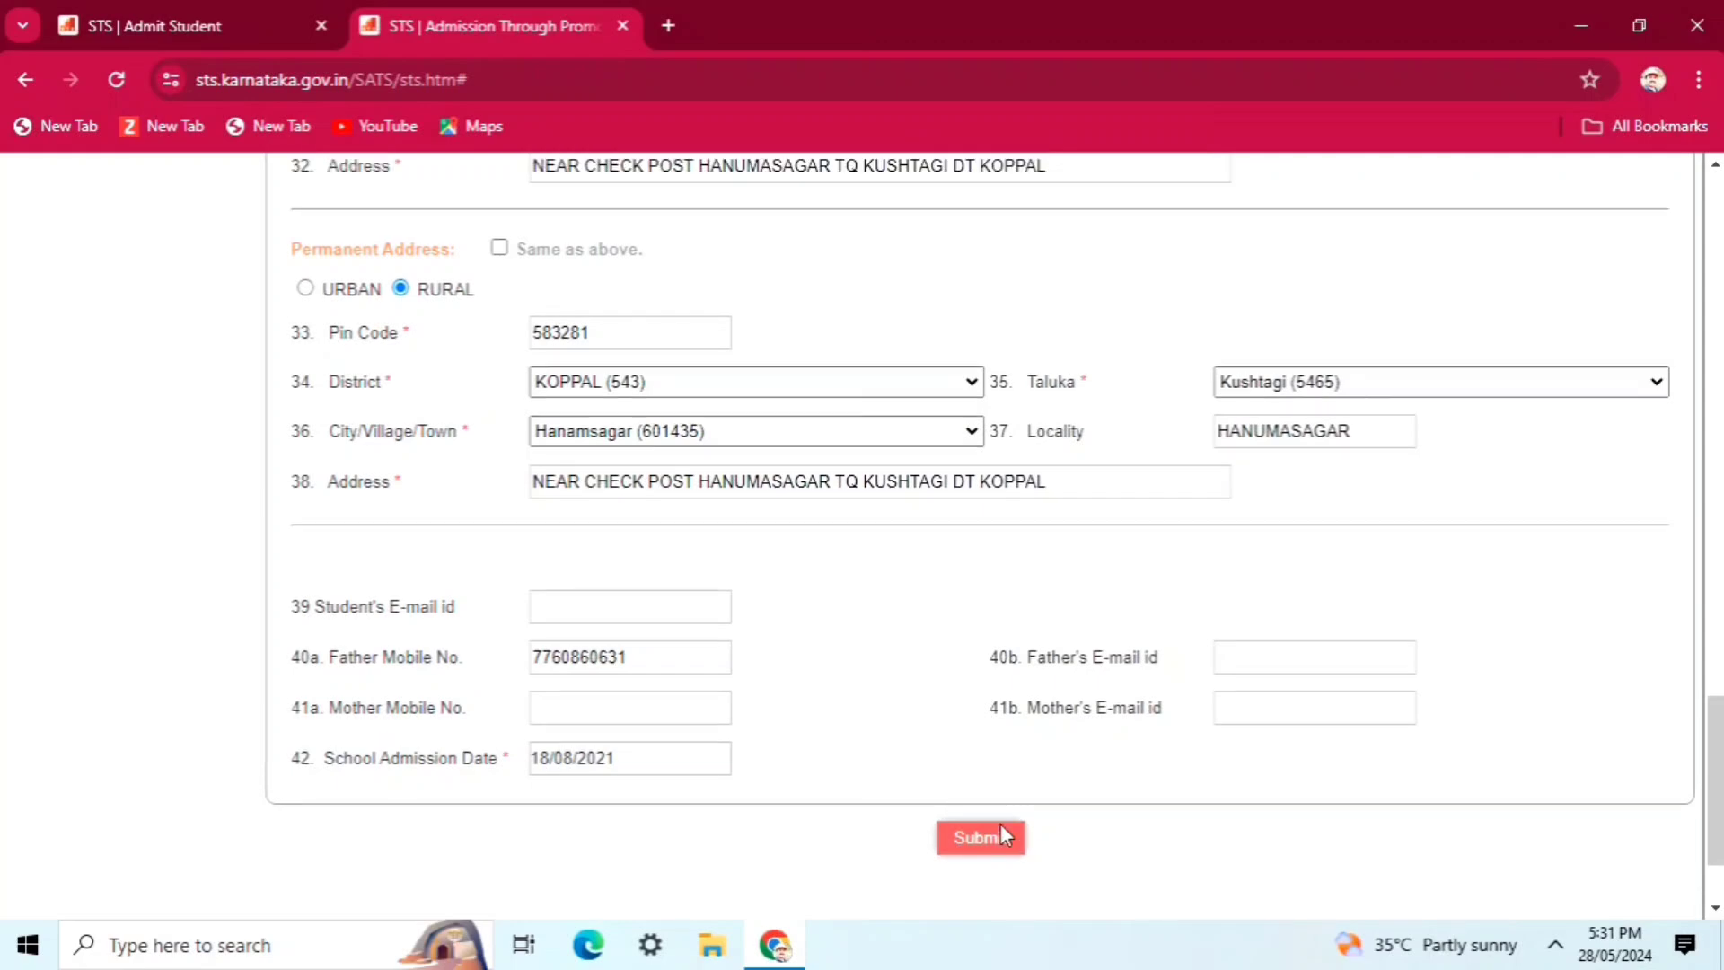
drag(1716, 714, 1716, 463)
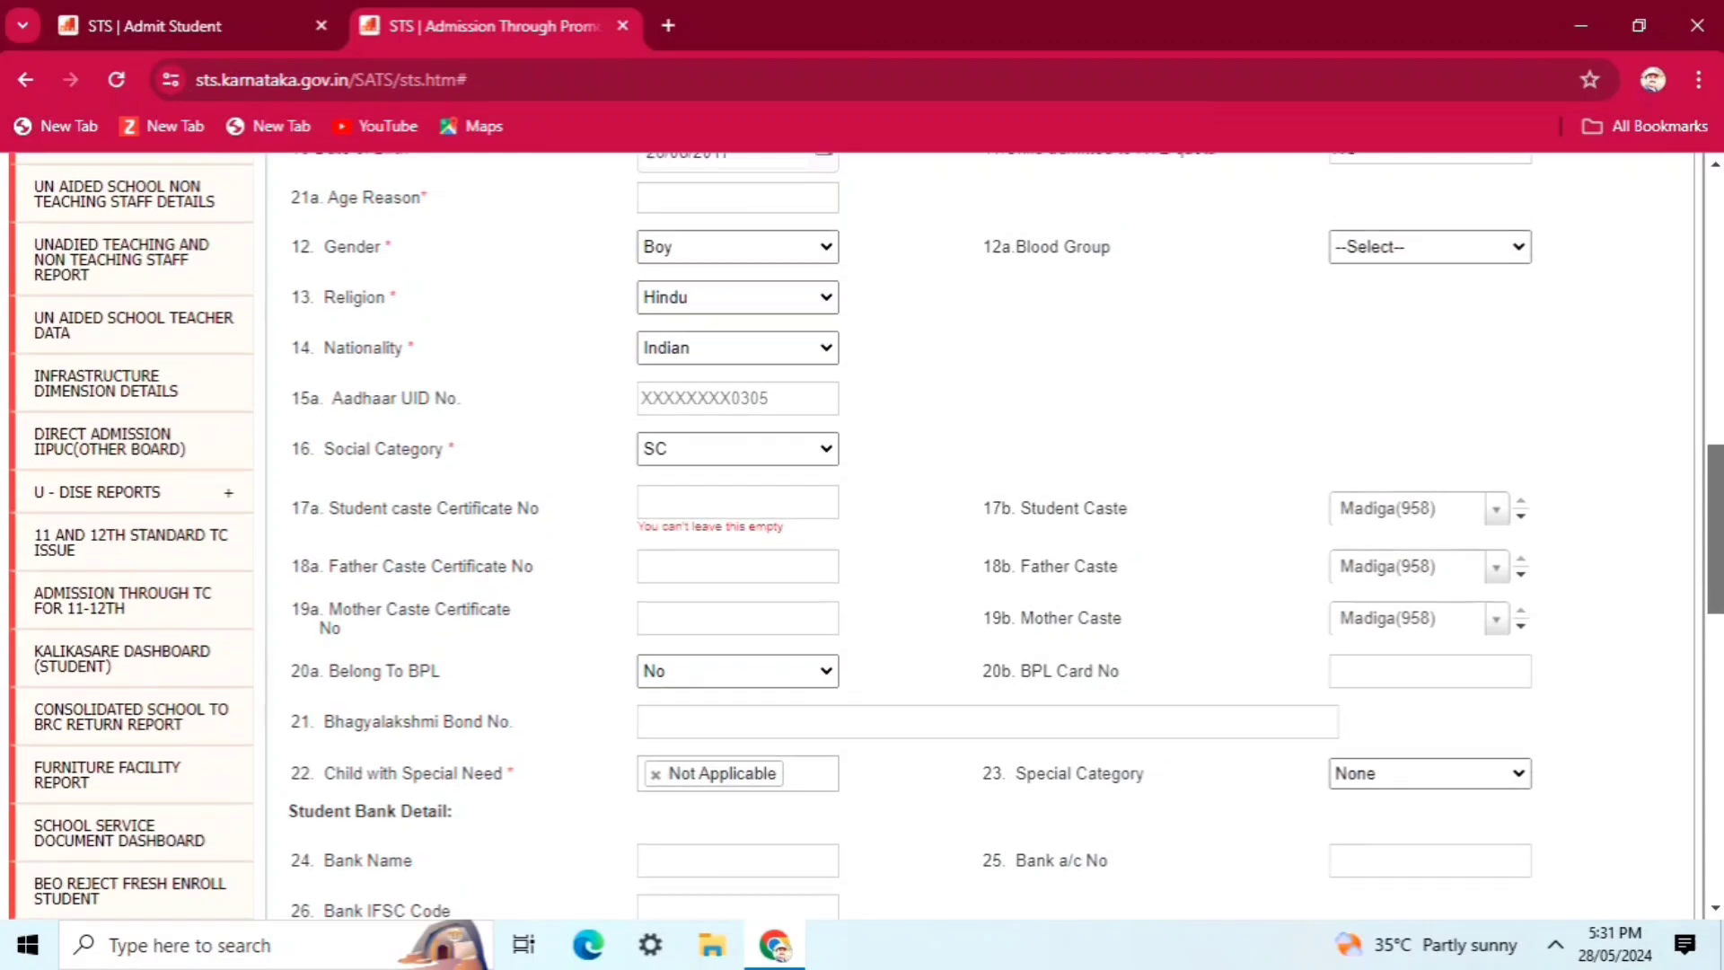
click(757, 500)
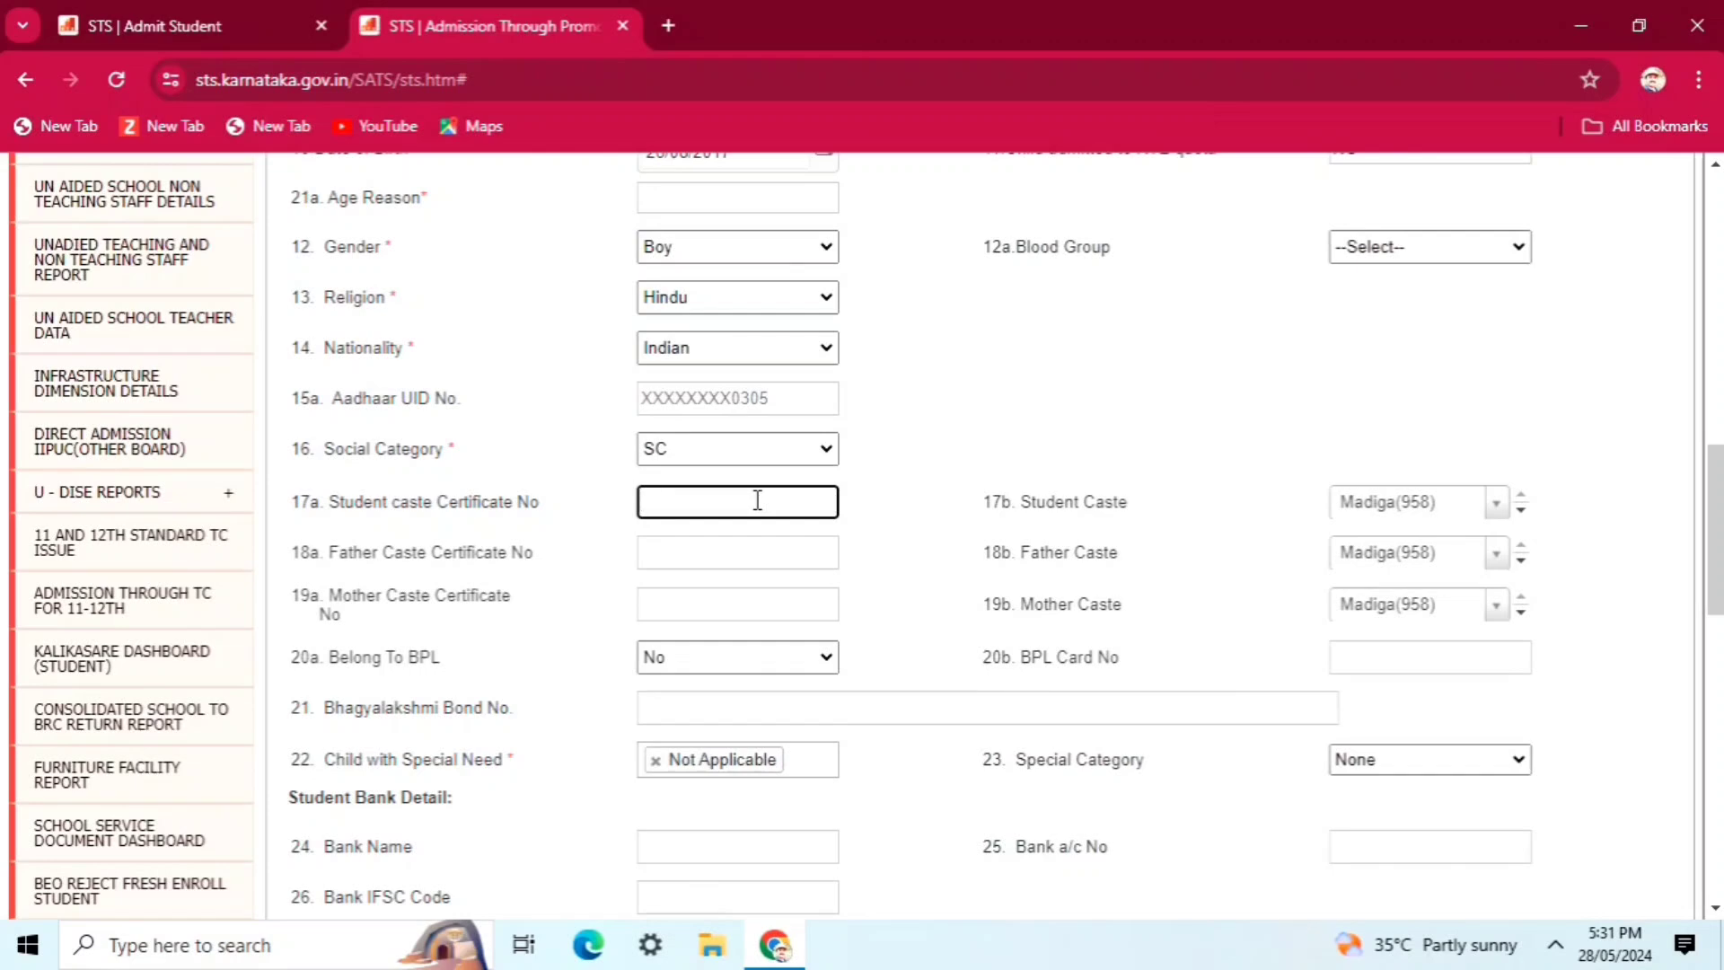
text(rd)
Submit the admission form again, but decline the submission at the confirmation prompt.
scroll(988, 539, down, 15)
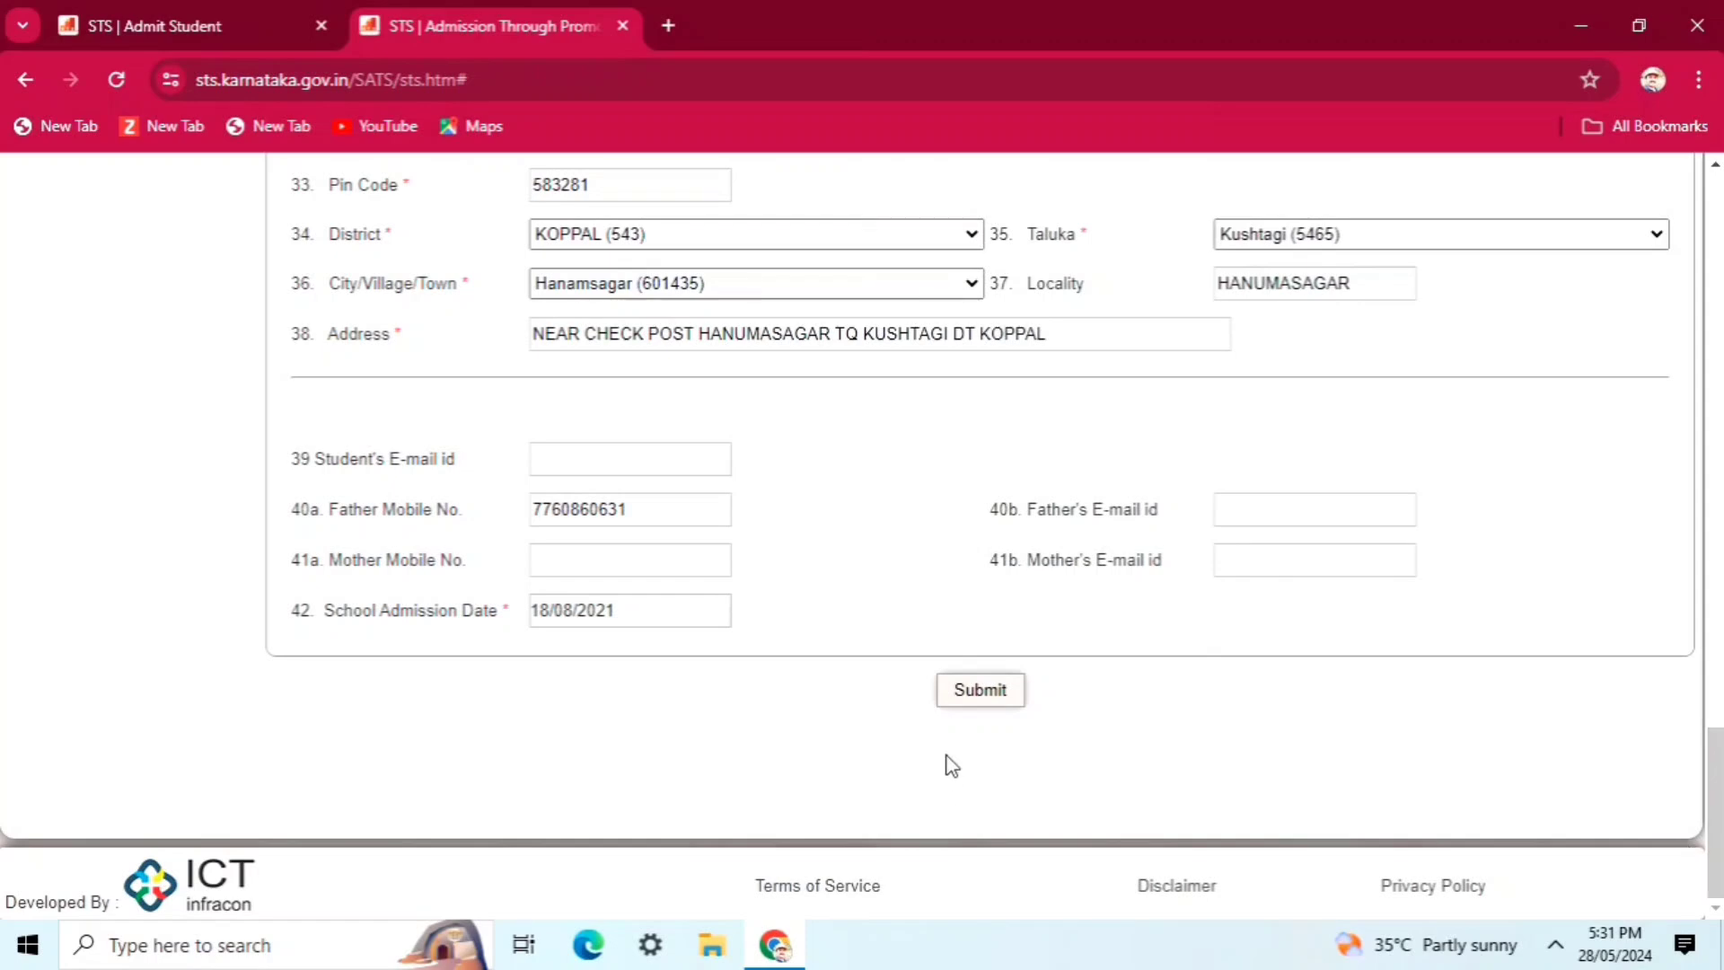
click(1004, 697)
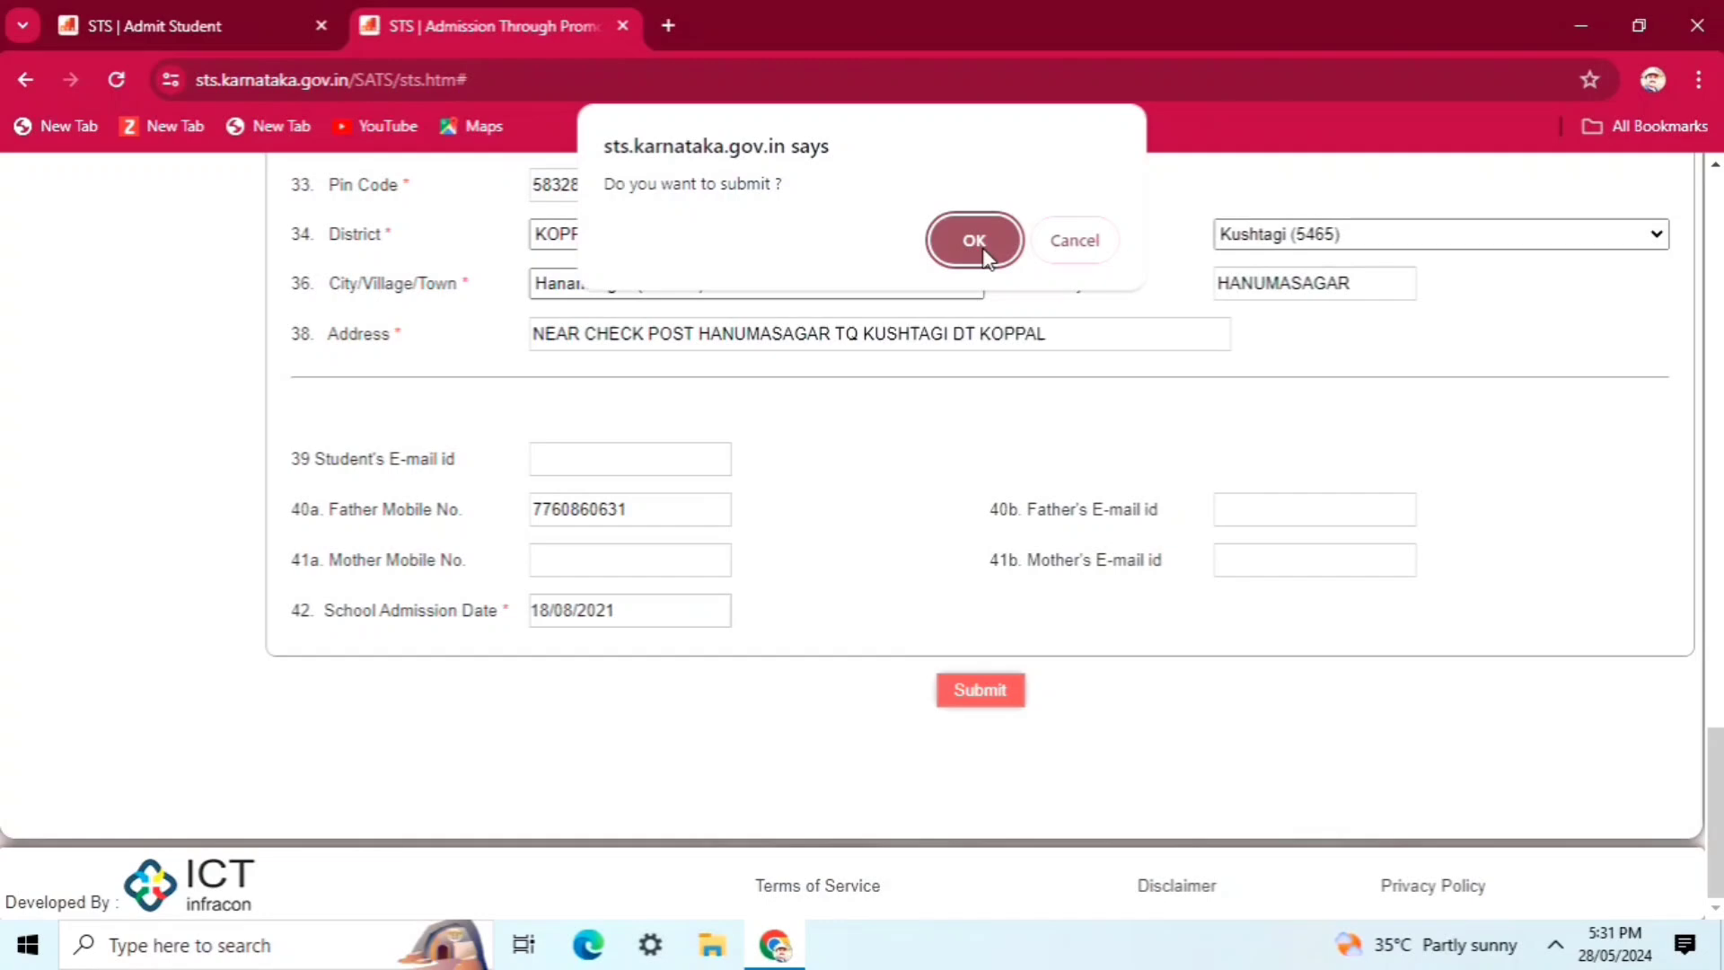
click(1082, 242)
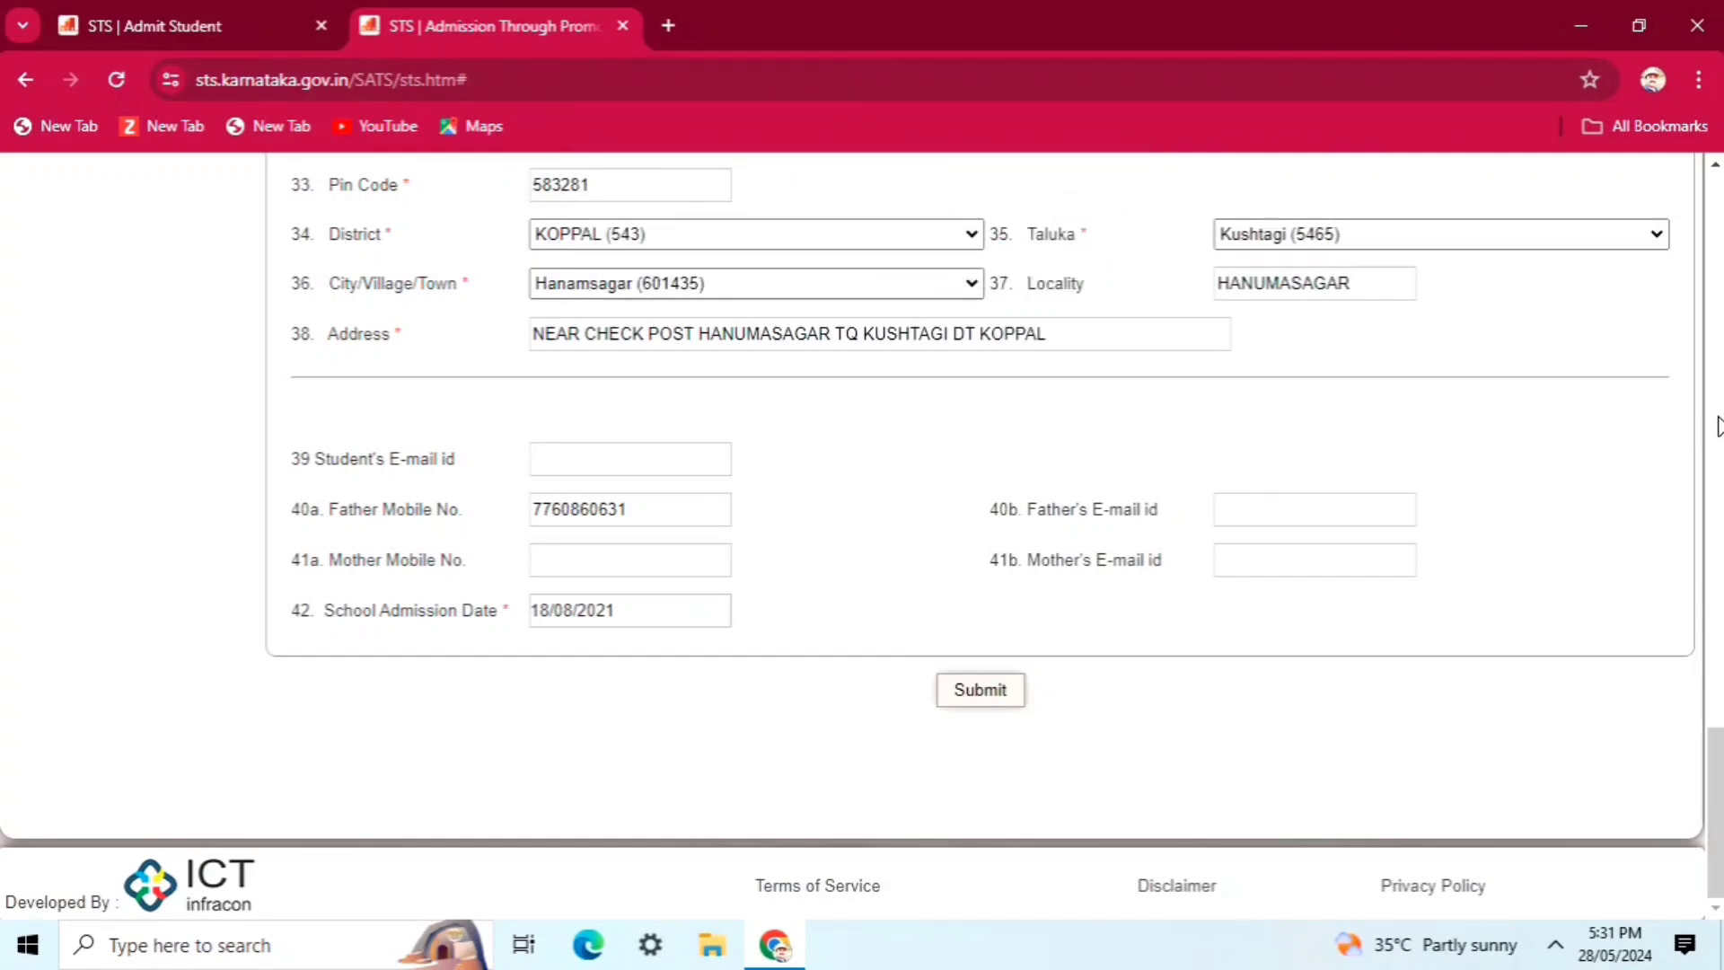
click(1718, 425)
scroll(1718, 355, up, 15)
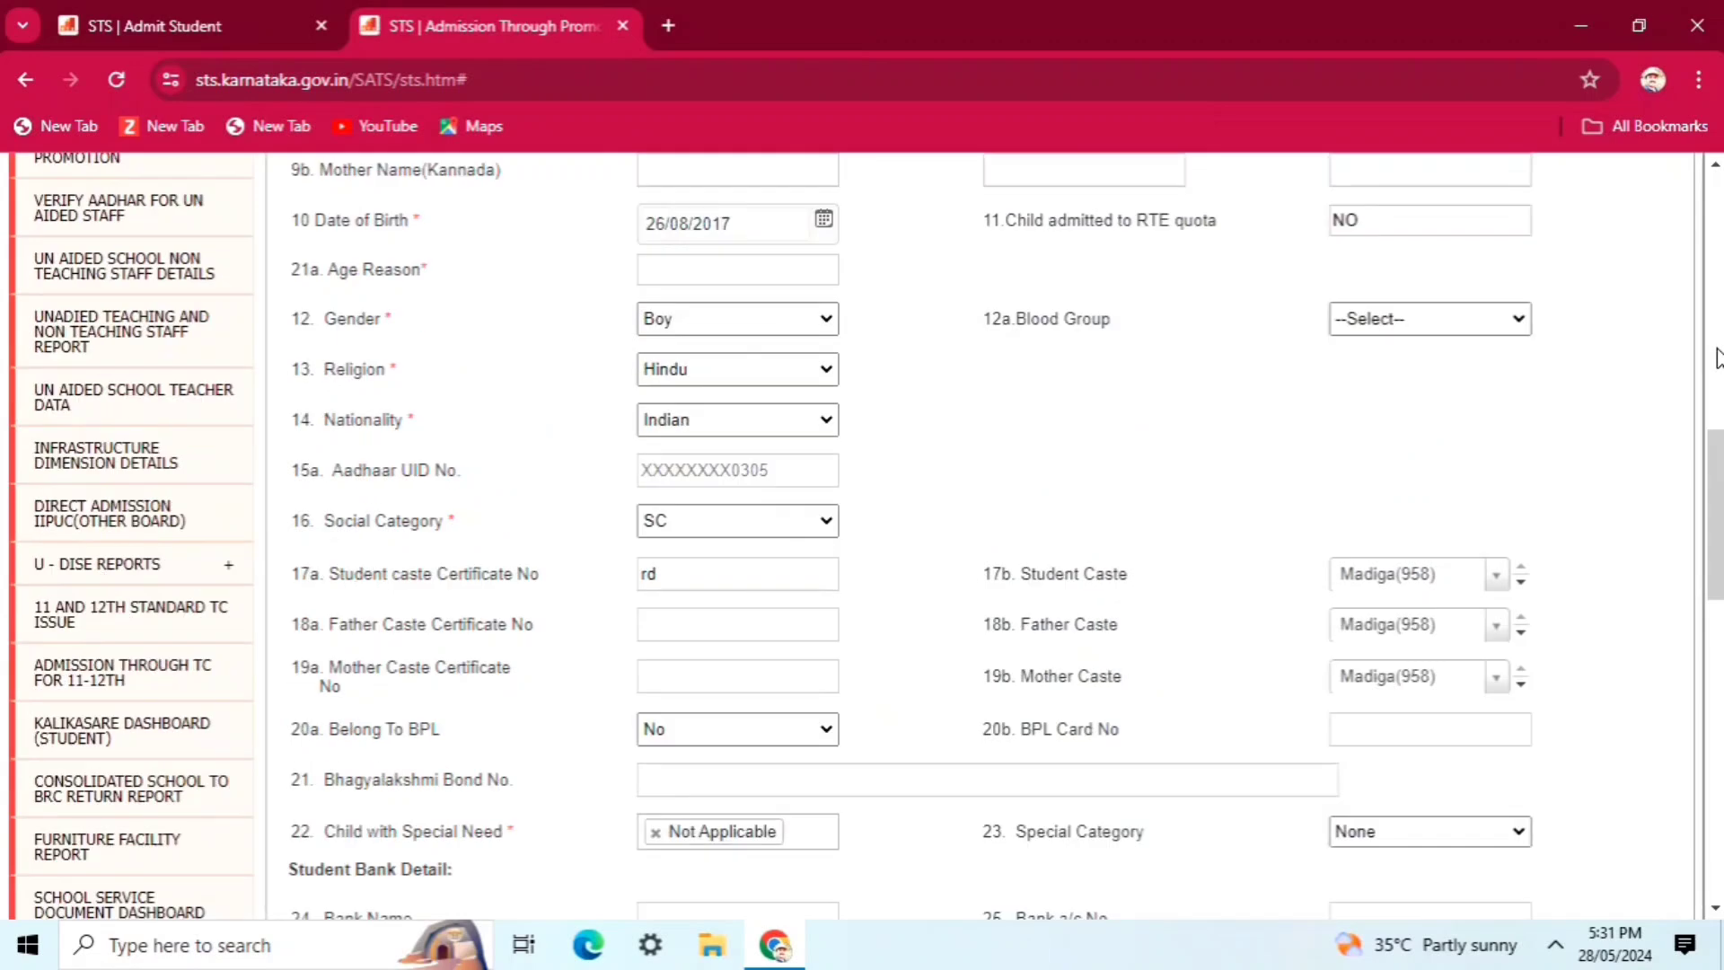
scroll(1713, 277, up, 5)
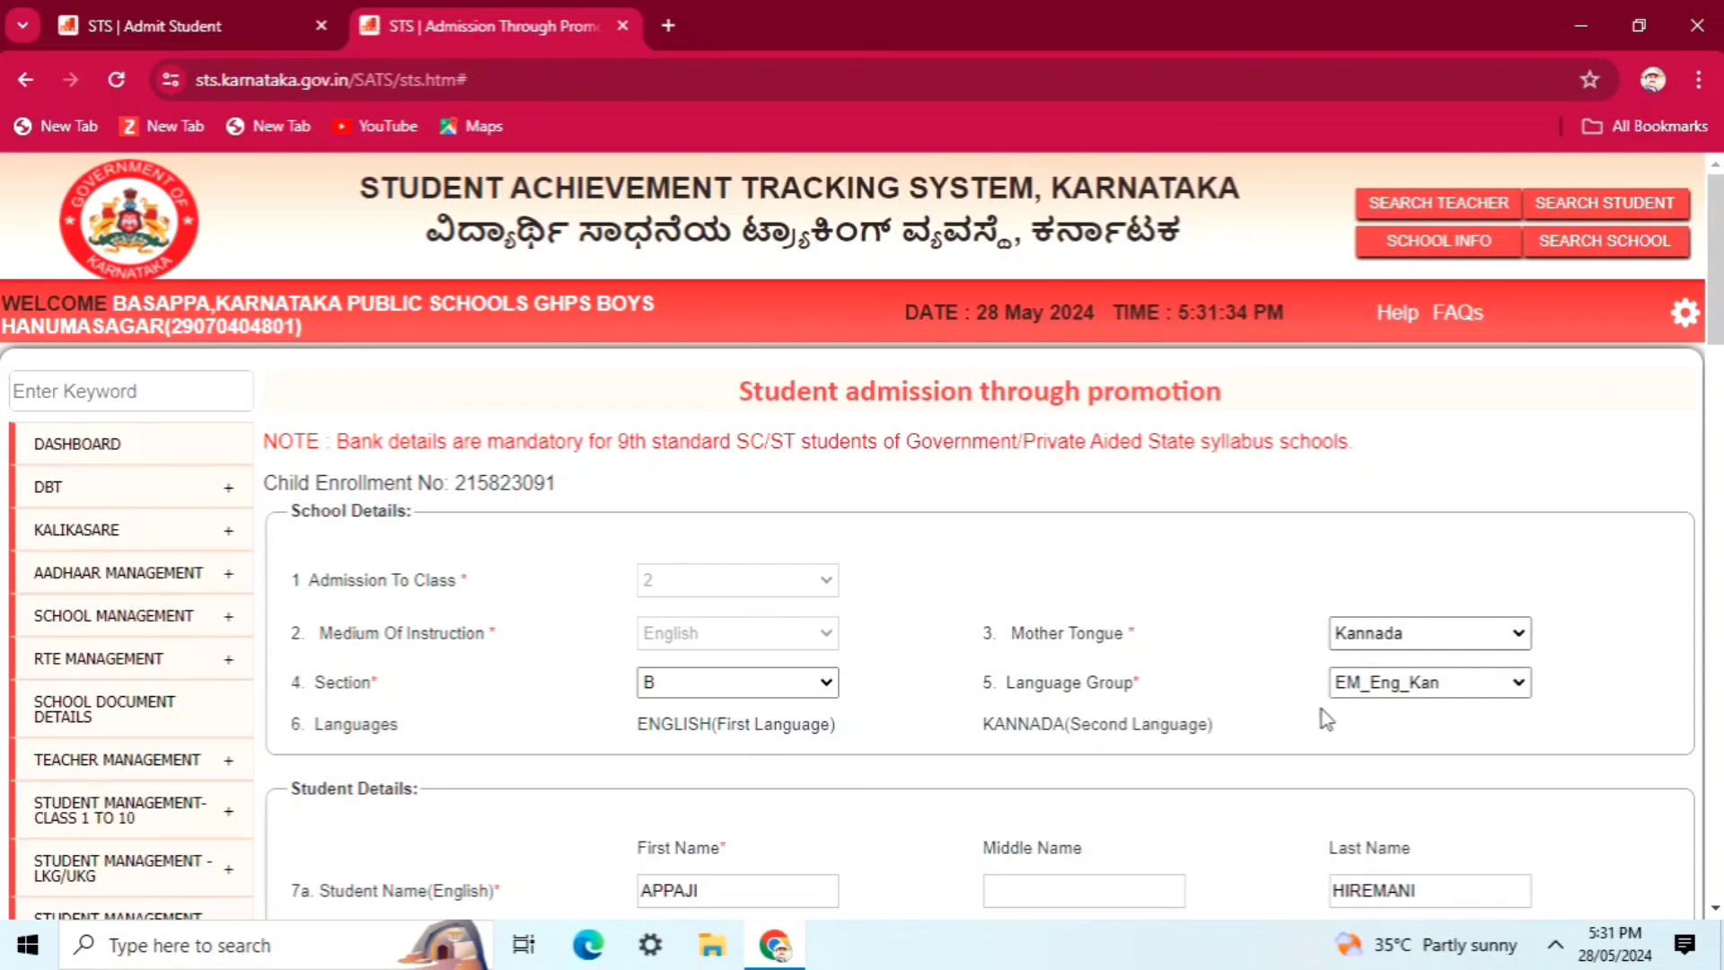
click(1556, 945)
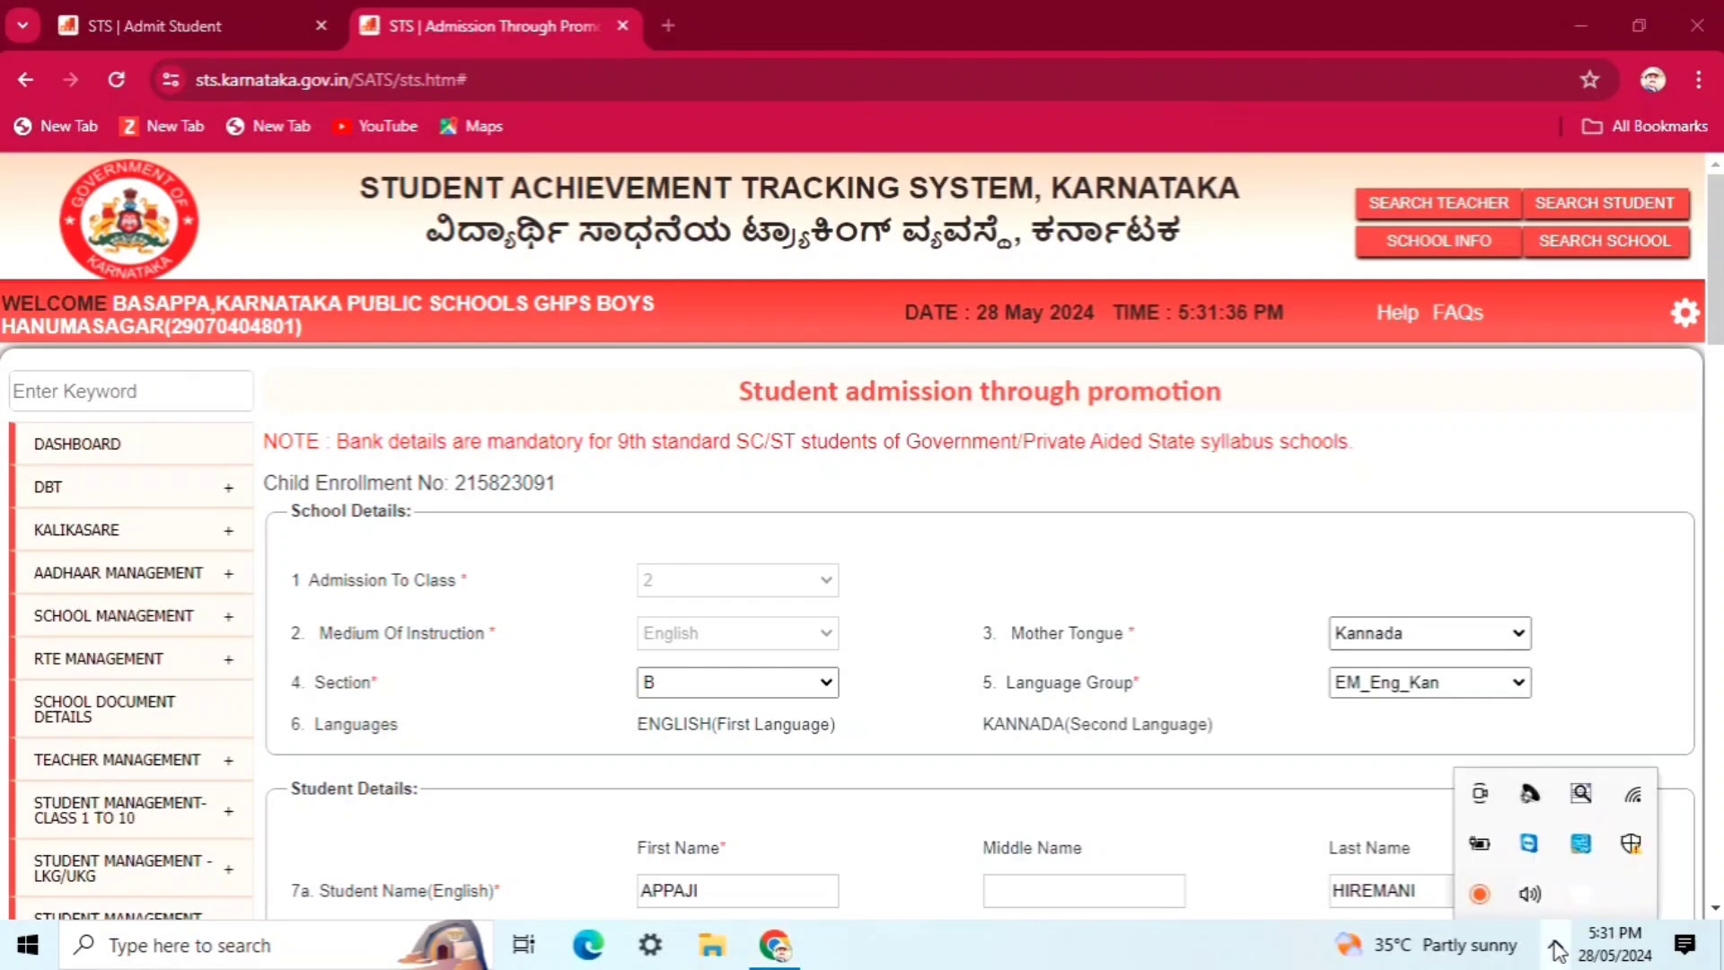
click(1481, 895)
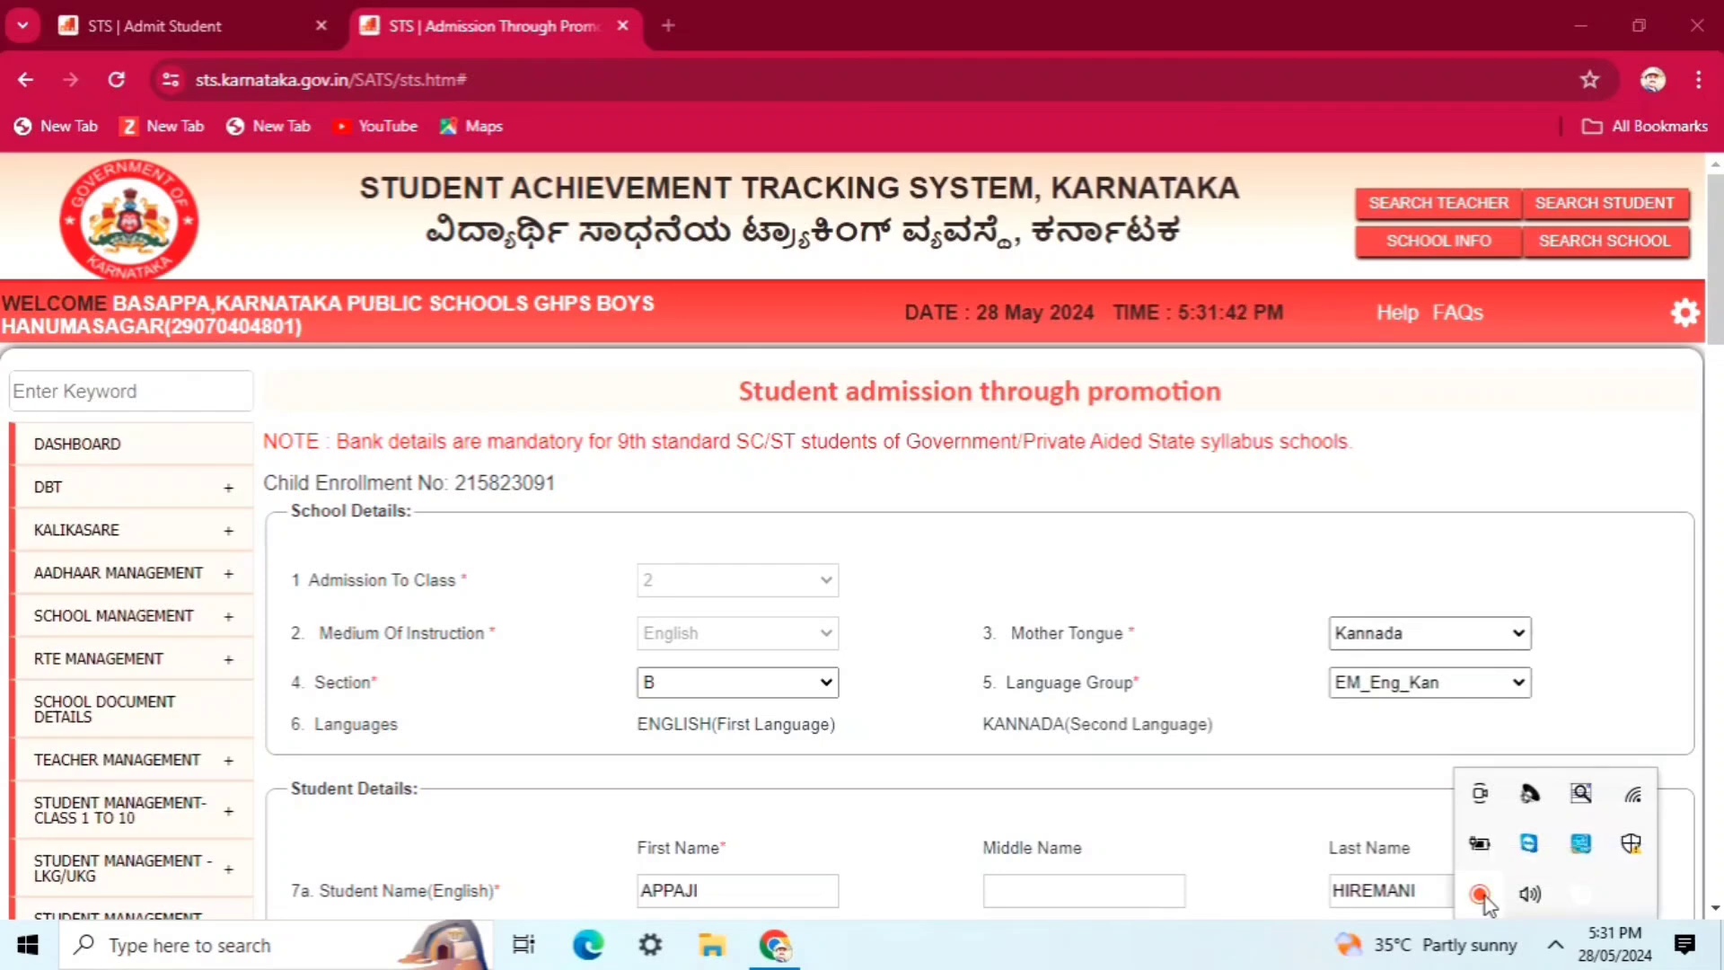